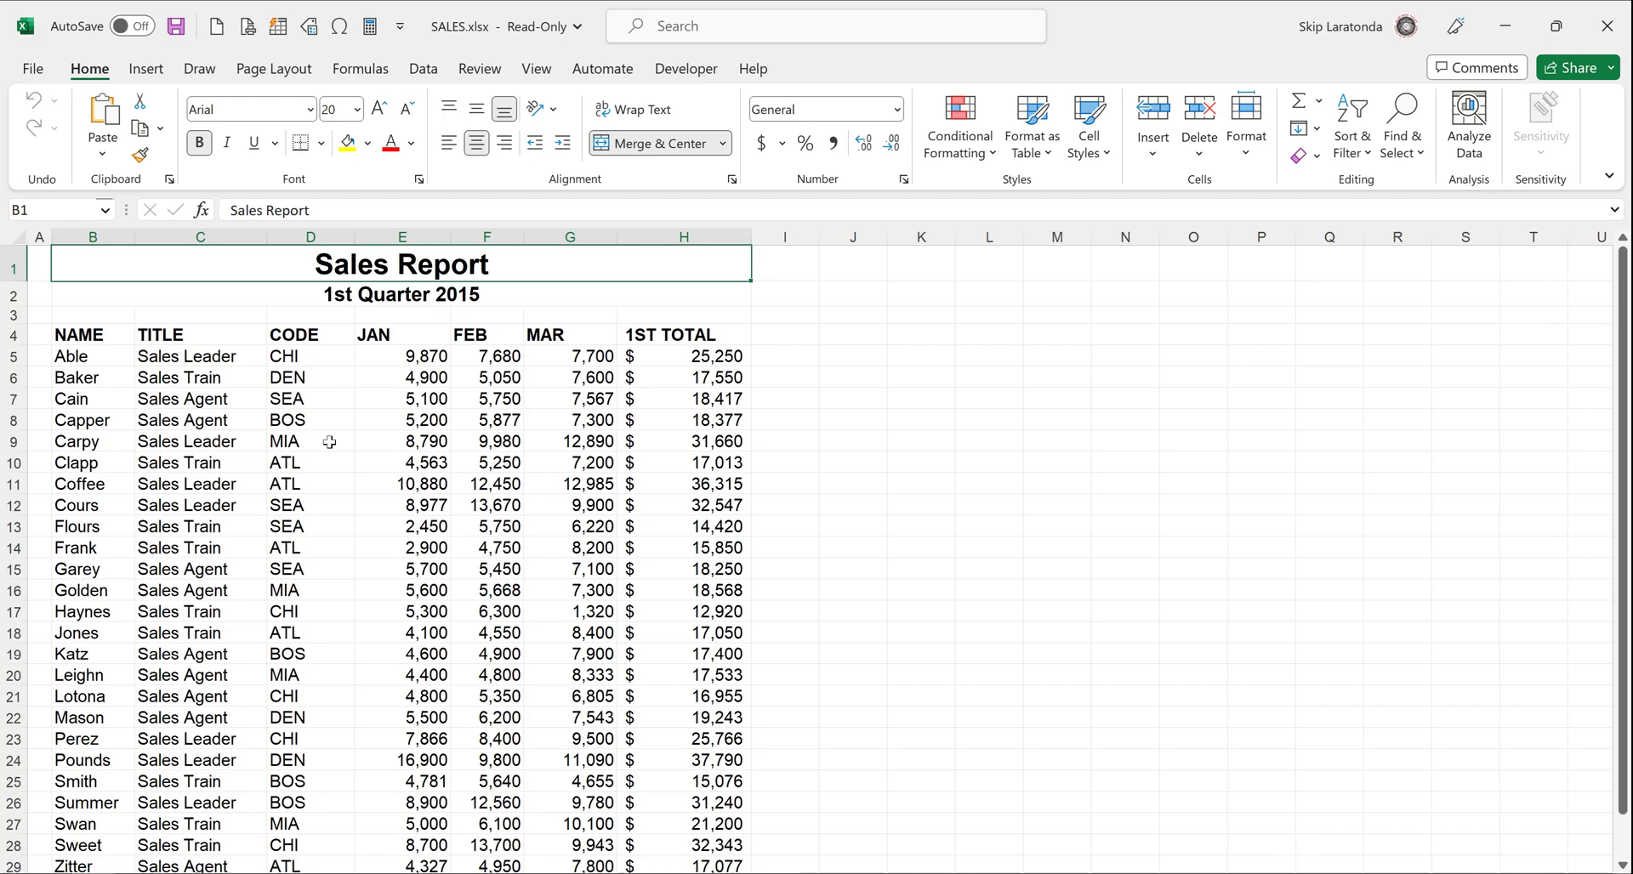
Sort the sales rows by CODE from A to Z so ATL records come first
click(329, 443)
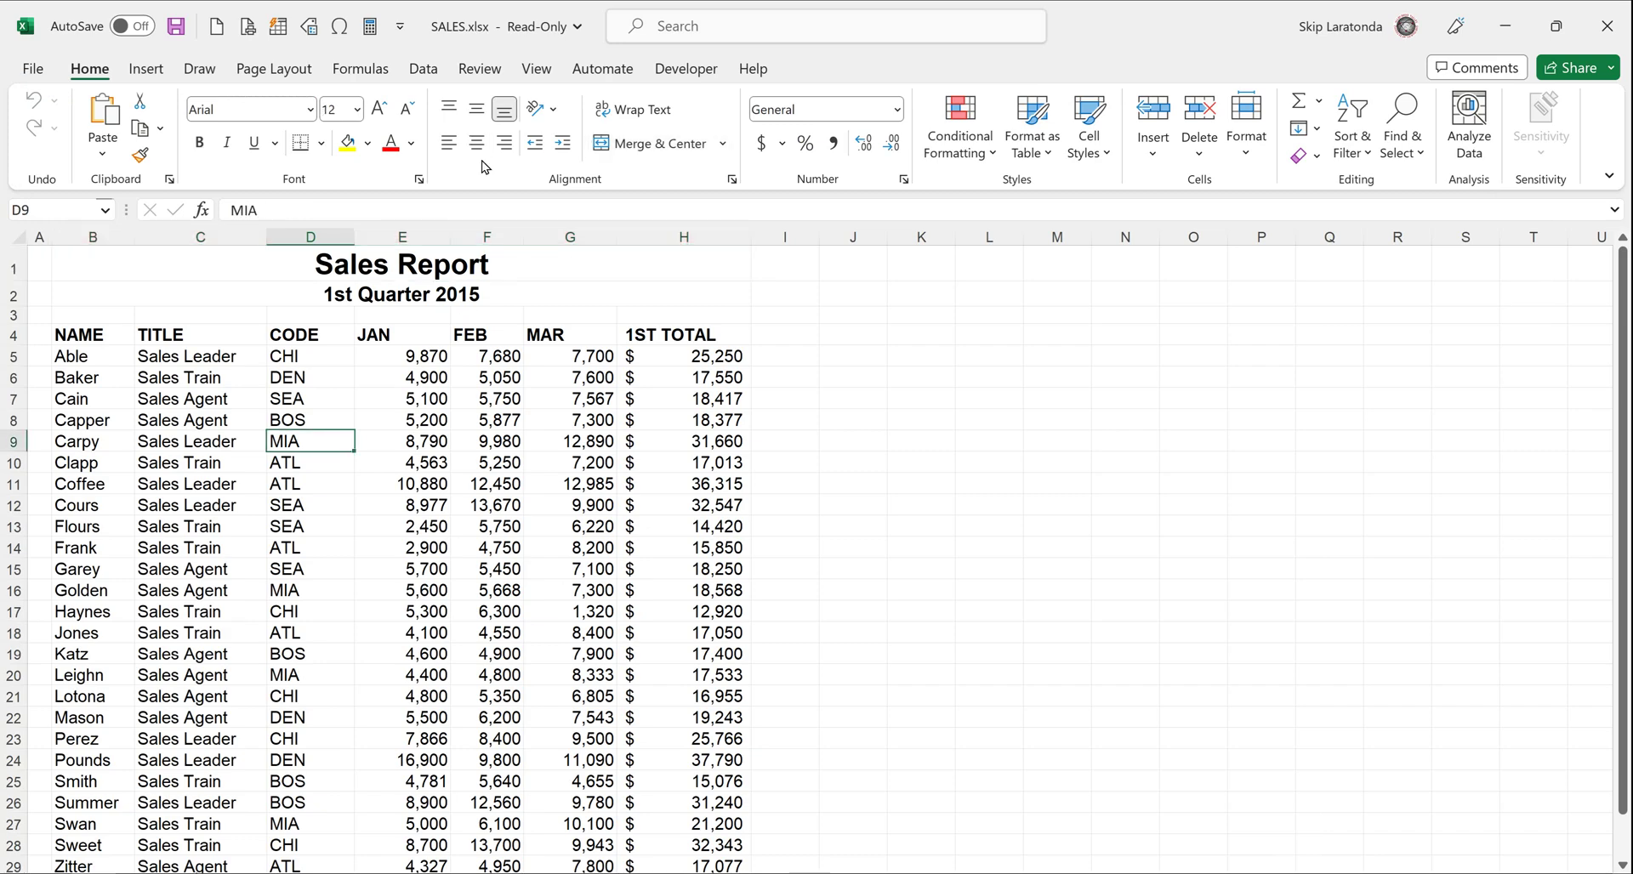
click(423, 68)
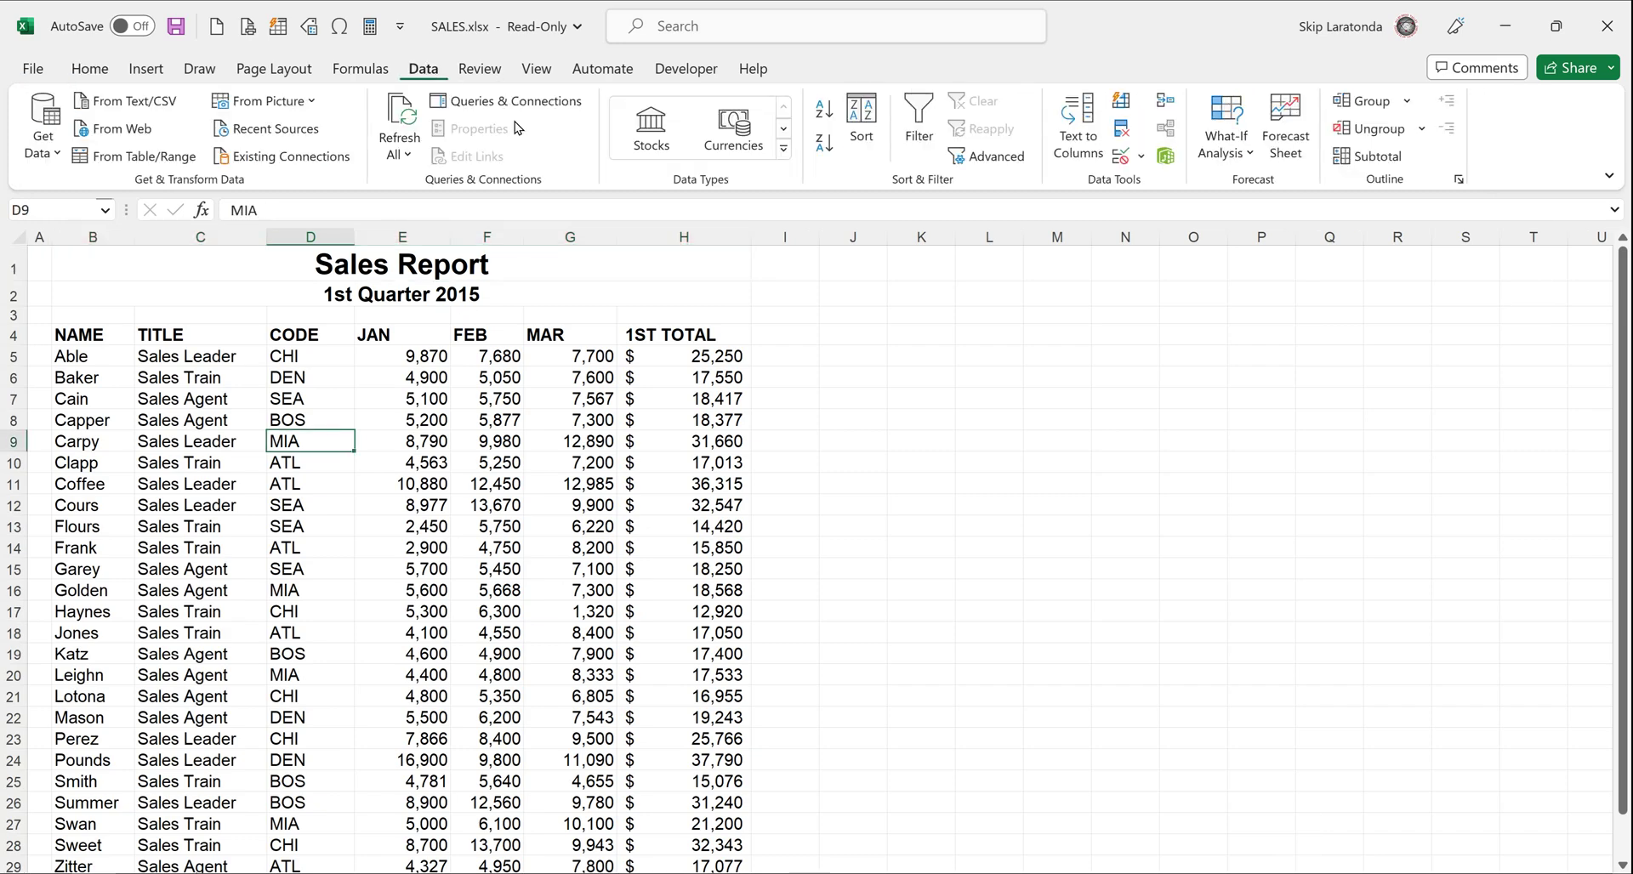
click(824, 109)
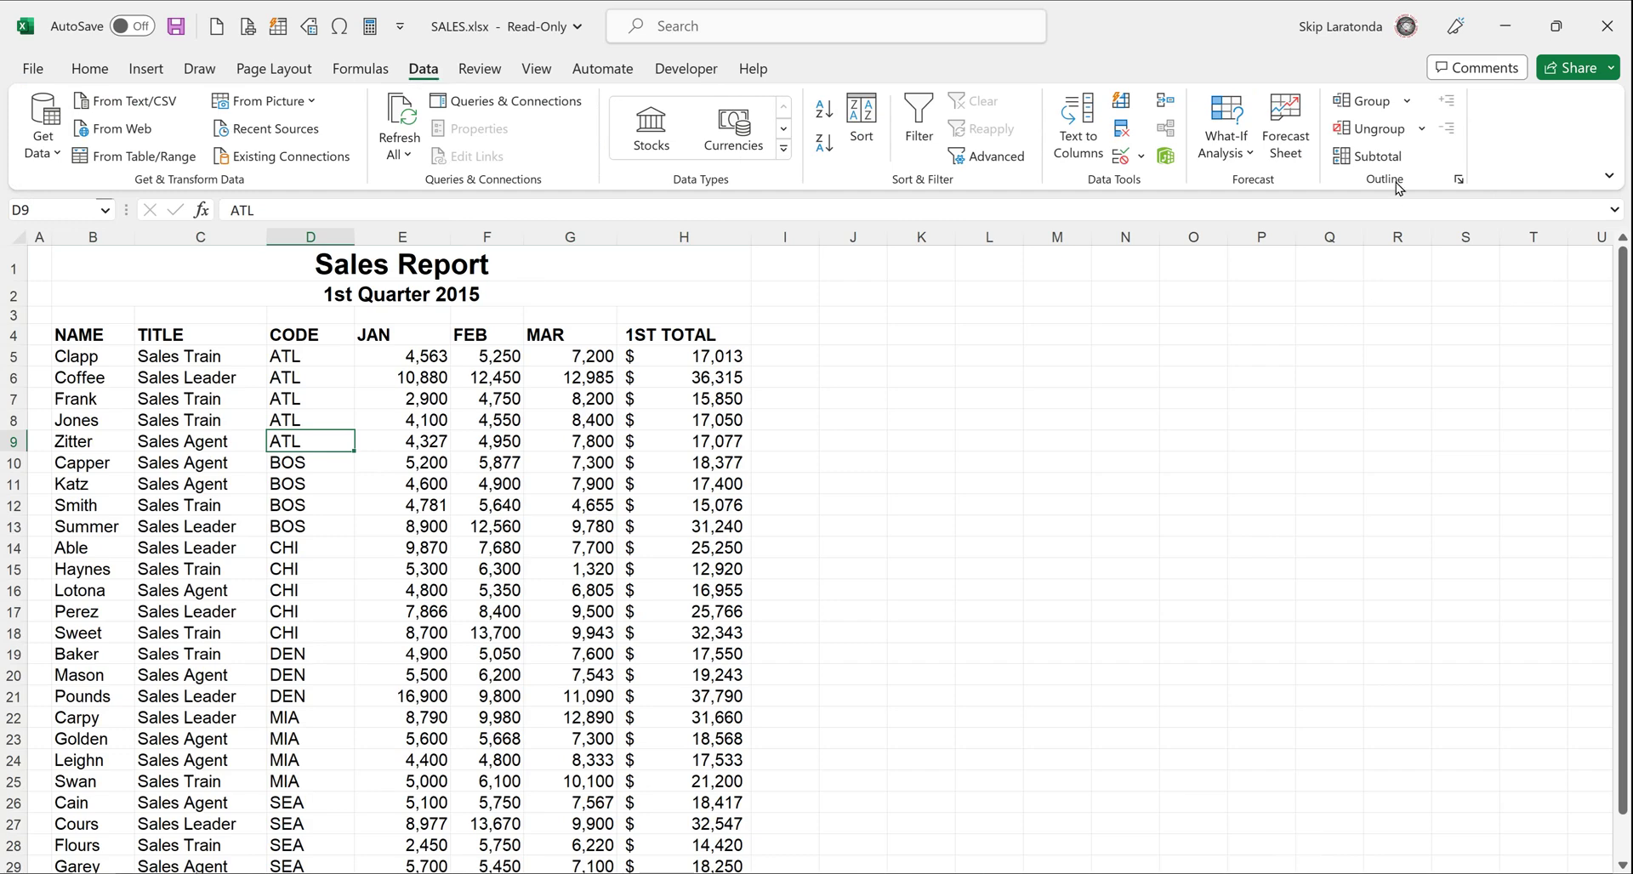
Set subtotals to Count at each change in CODE, adding to CODE instead of 1ST TOTAL
click(1367, 156)
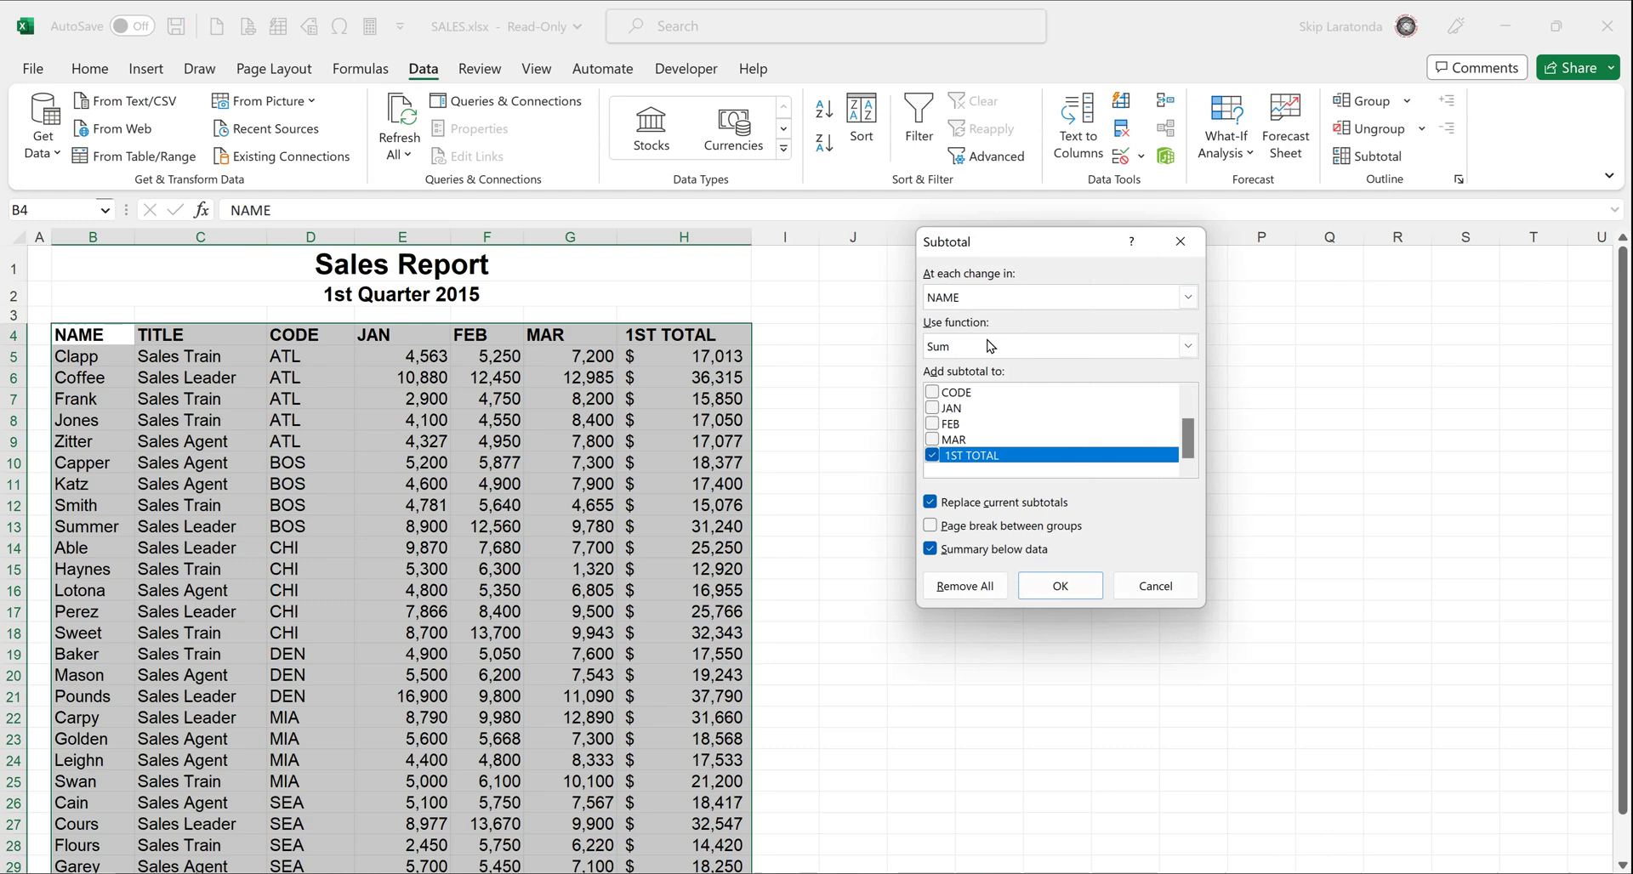
click(1188, 297)
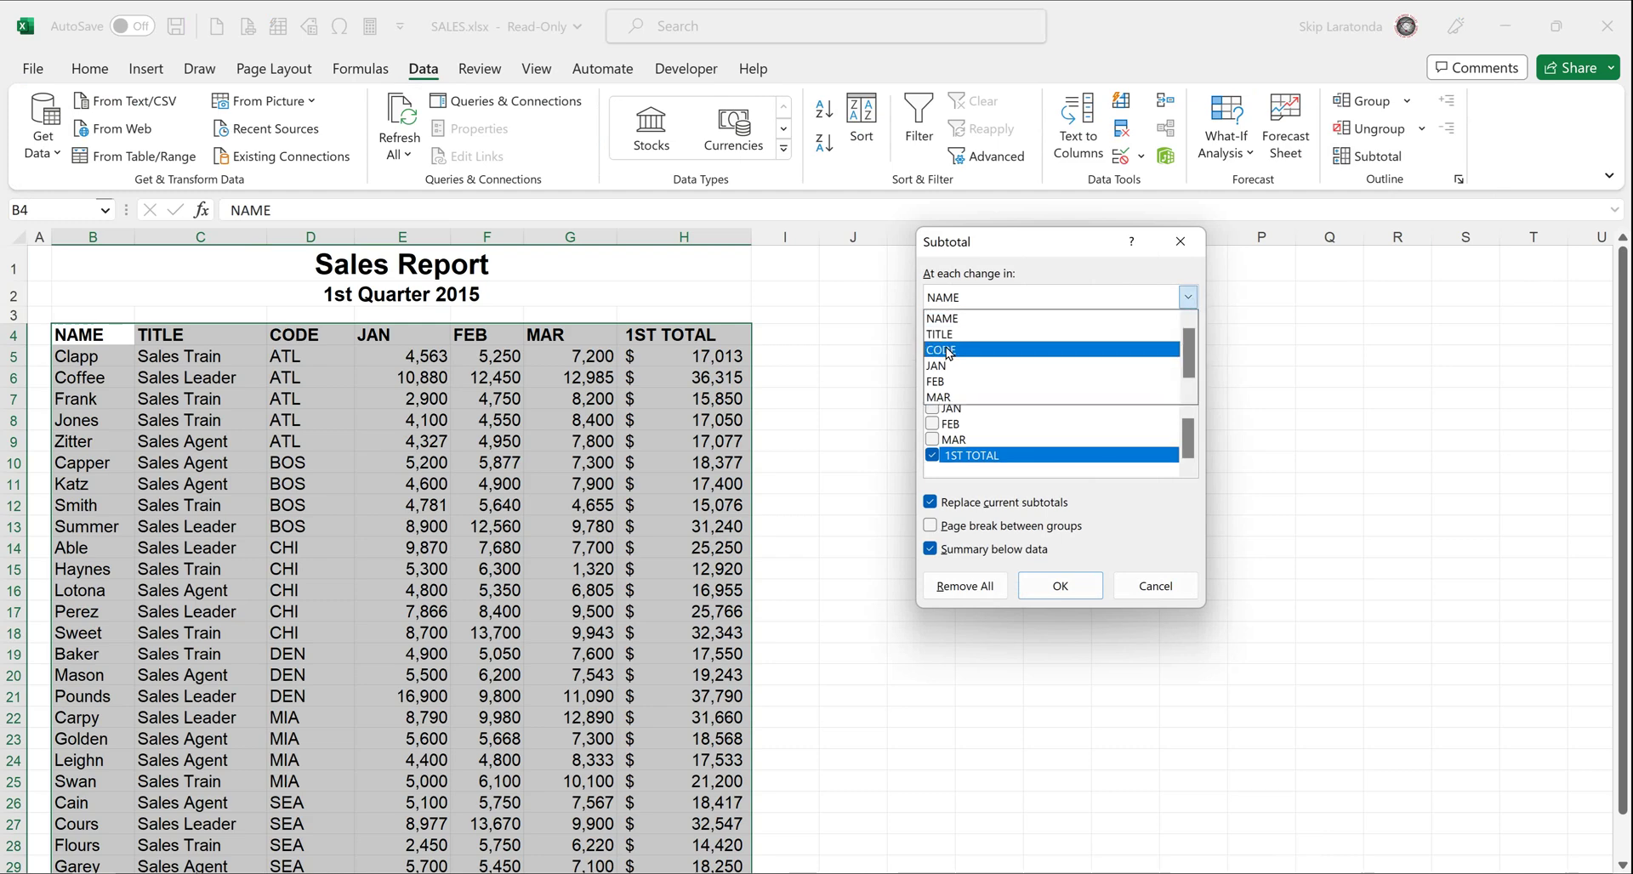
click(947, 351)
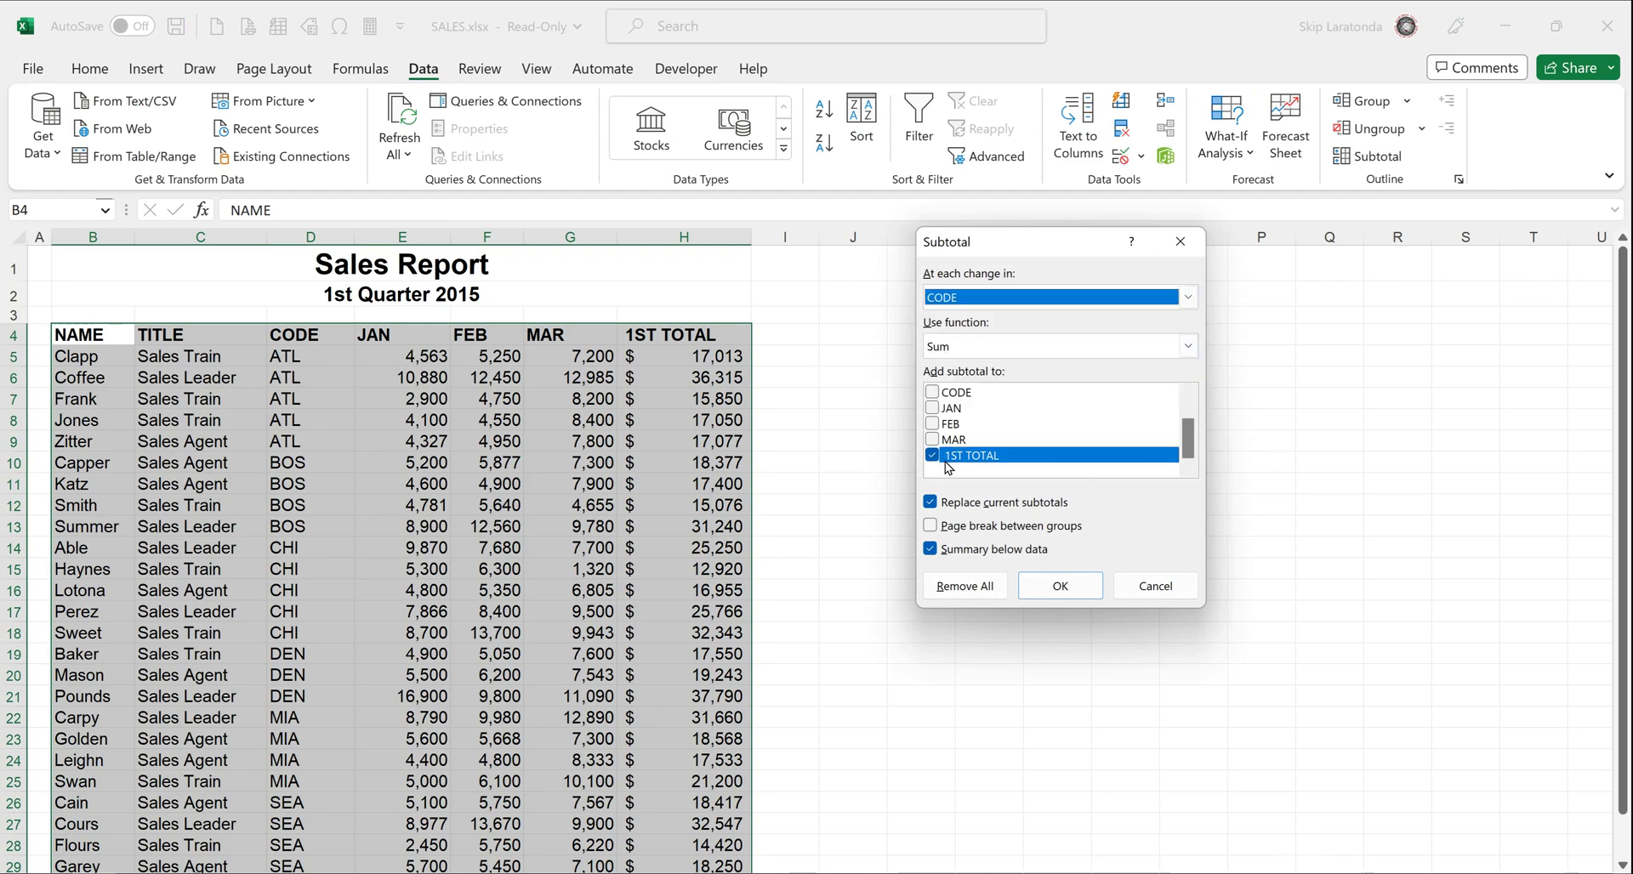
click(1188, 346)
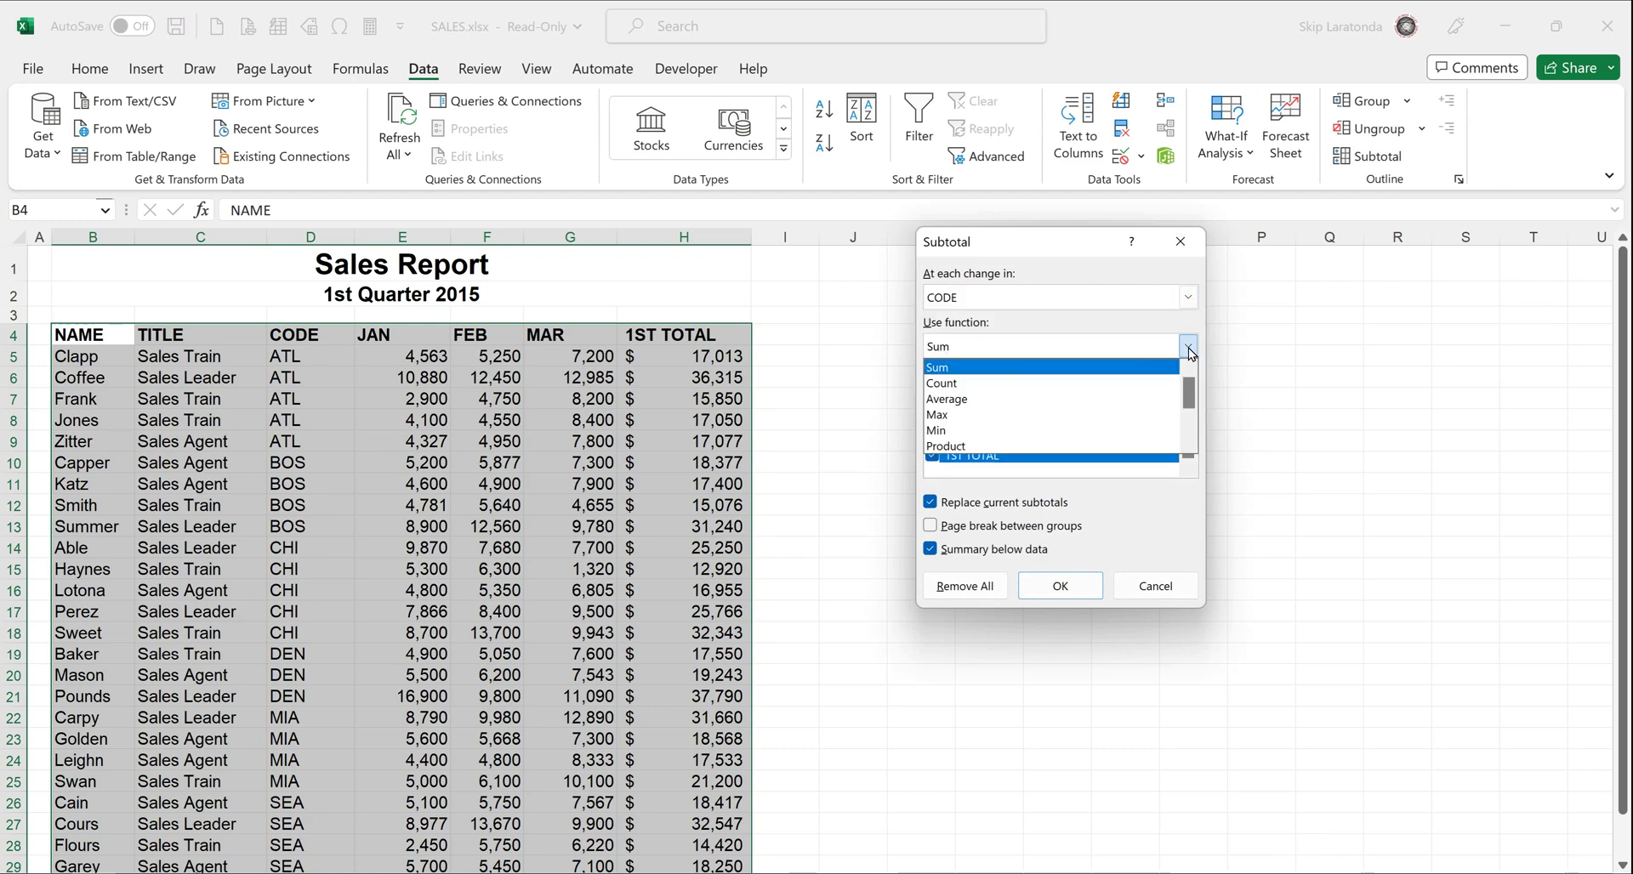
click(970, 384)
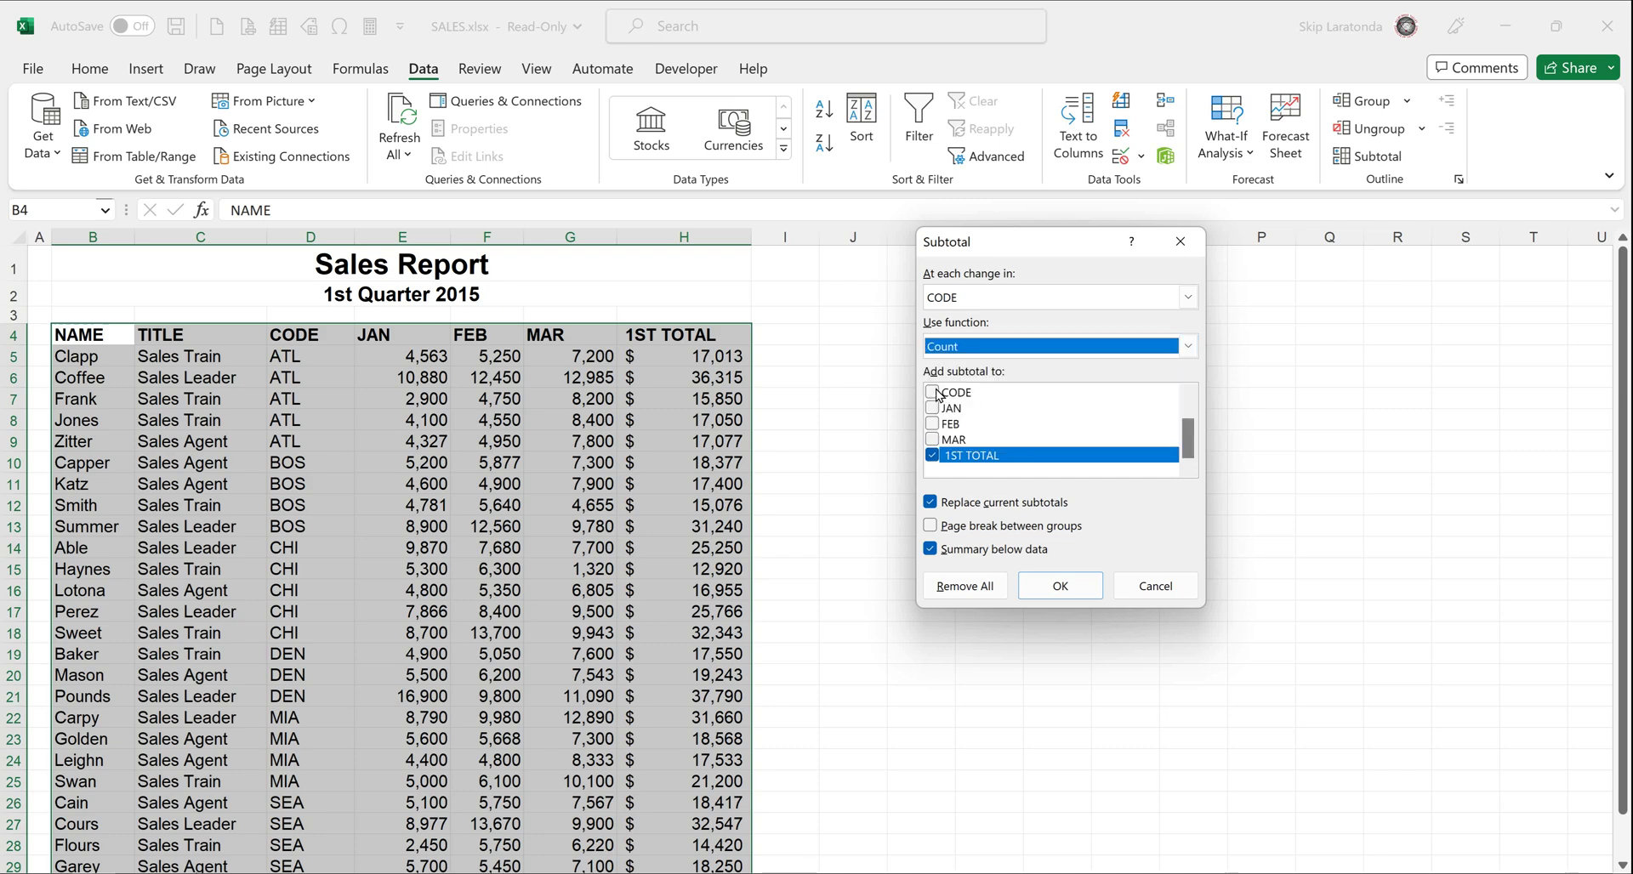
click(935, 393)
click(933, 456)
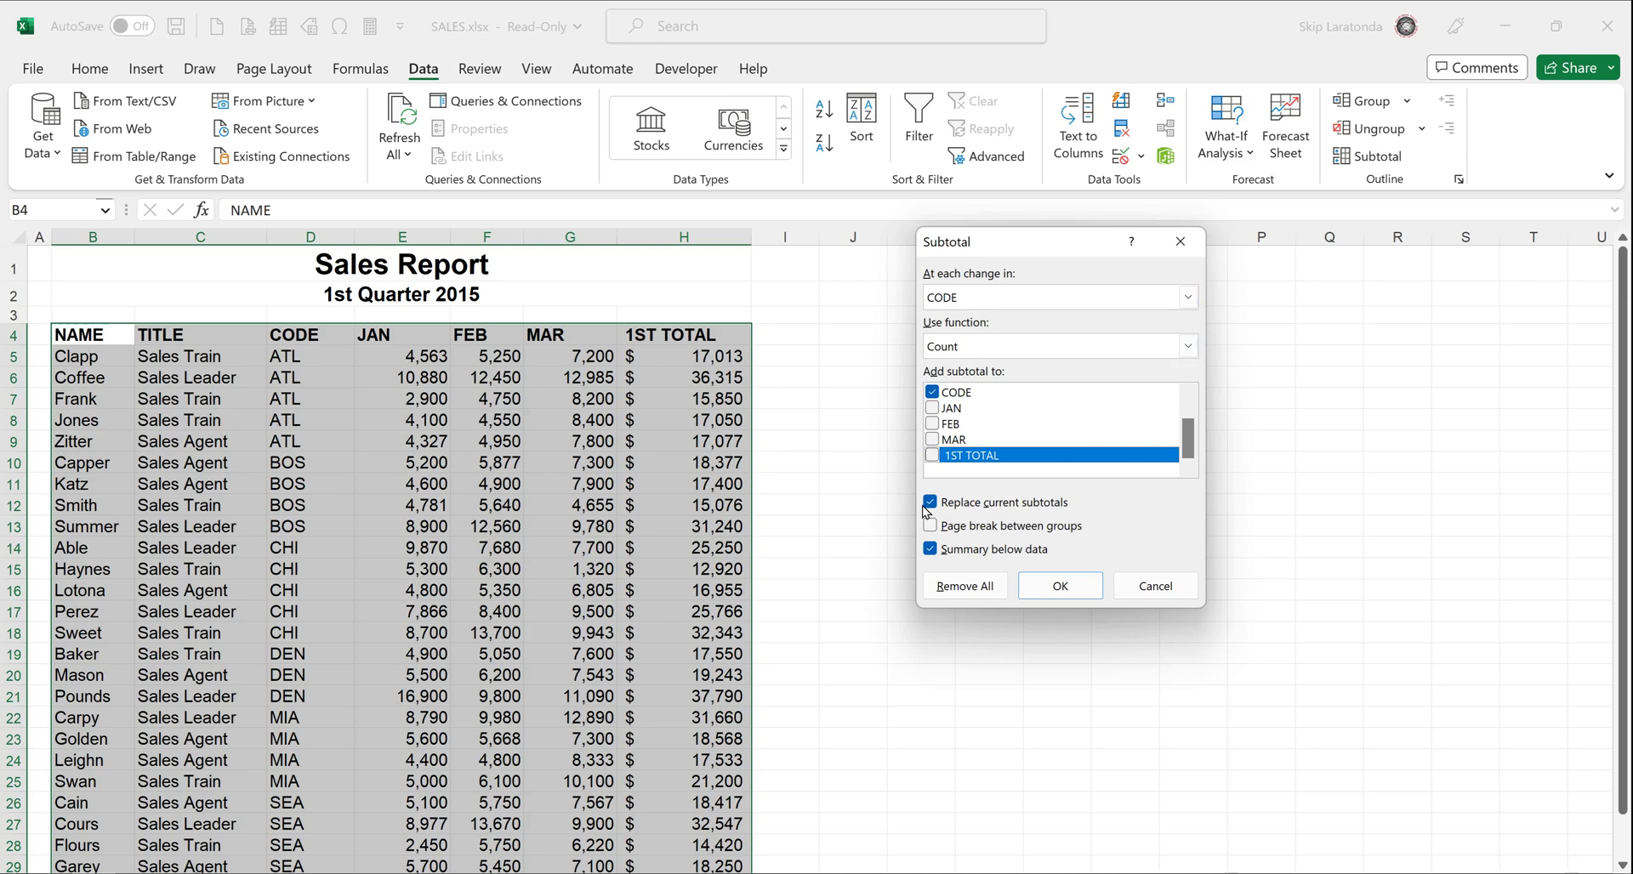
click(1056, 586)
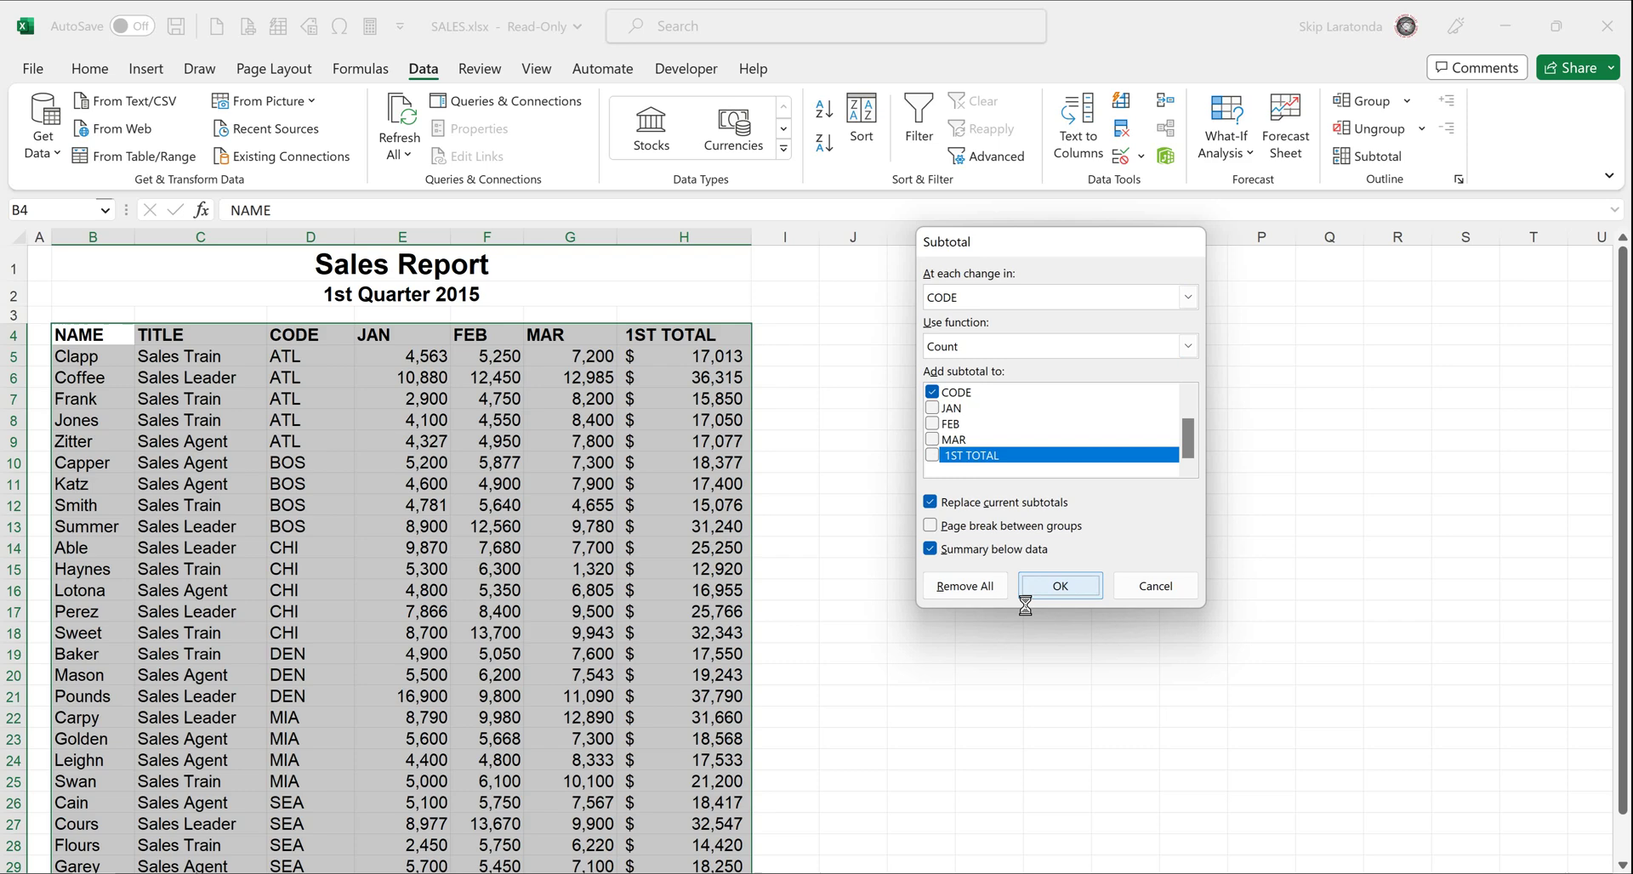
Insert the per-CODE count rows and select empty cell L4 for a count table
click(400, 438)
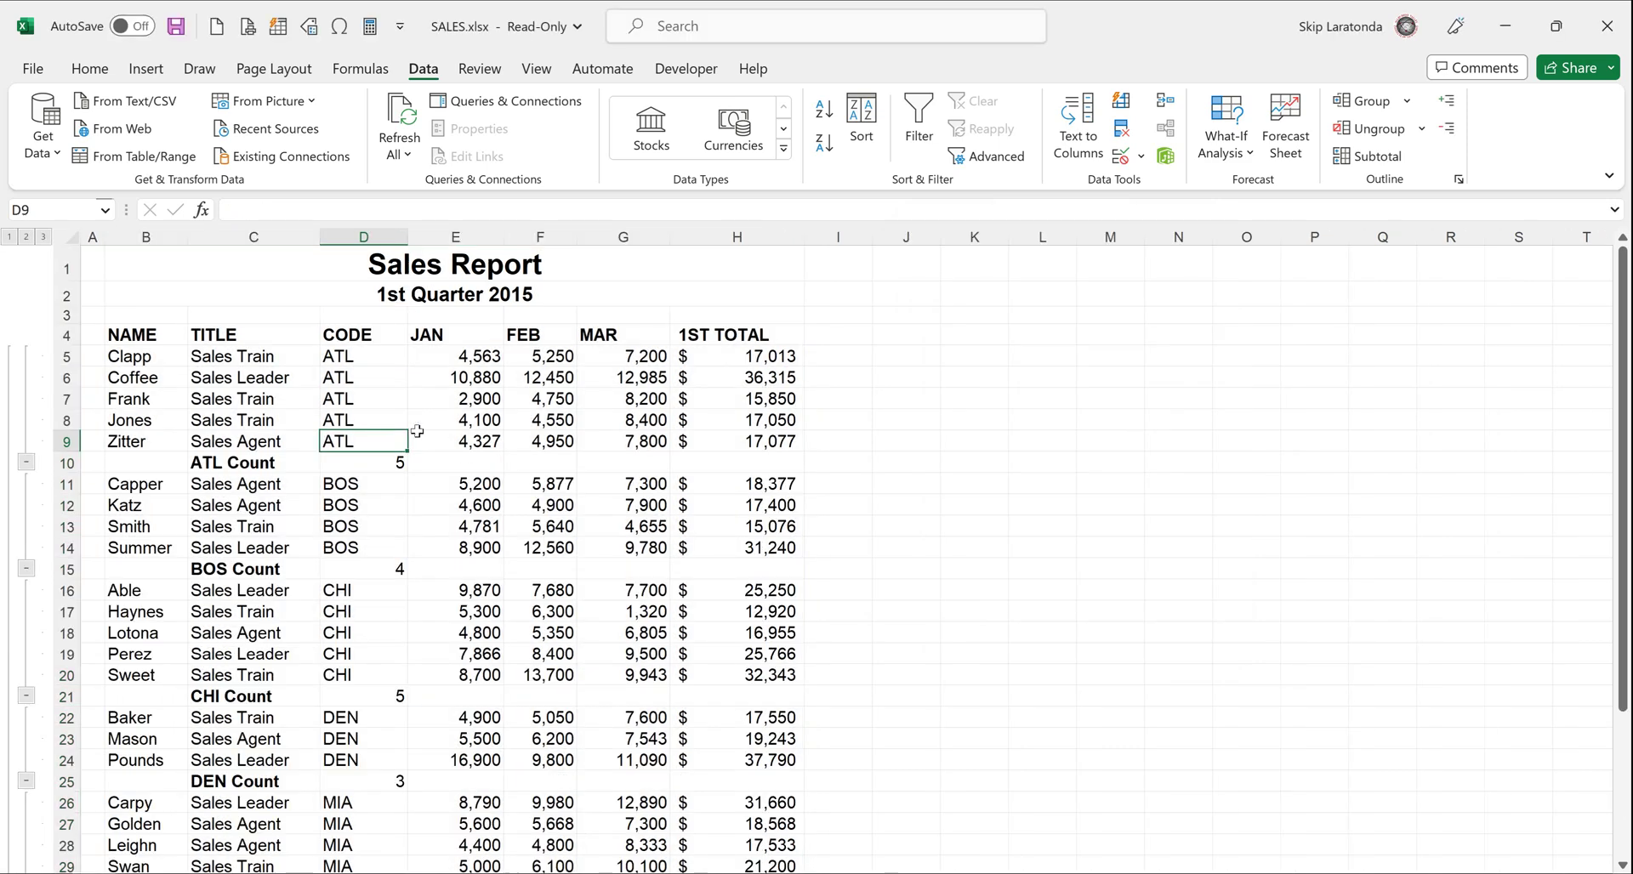
click(1060, 334)
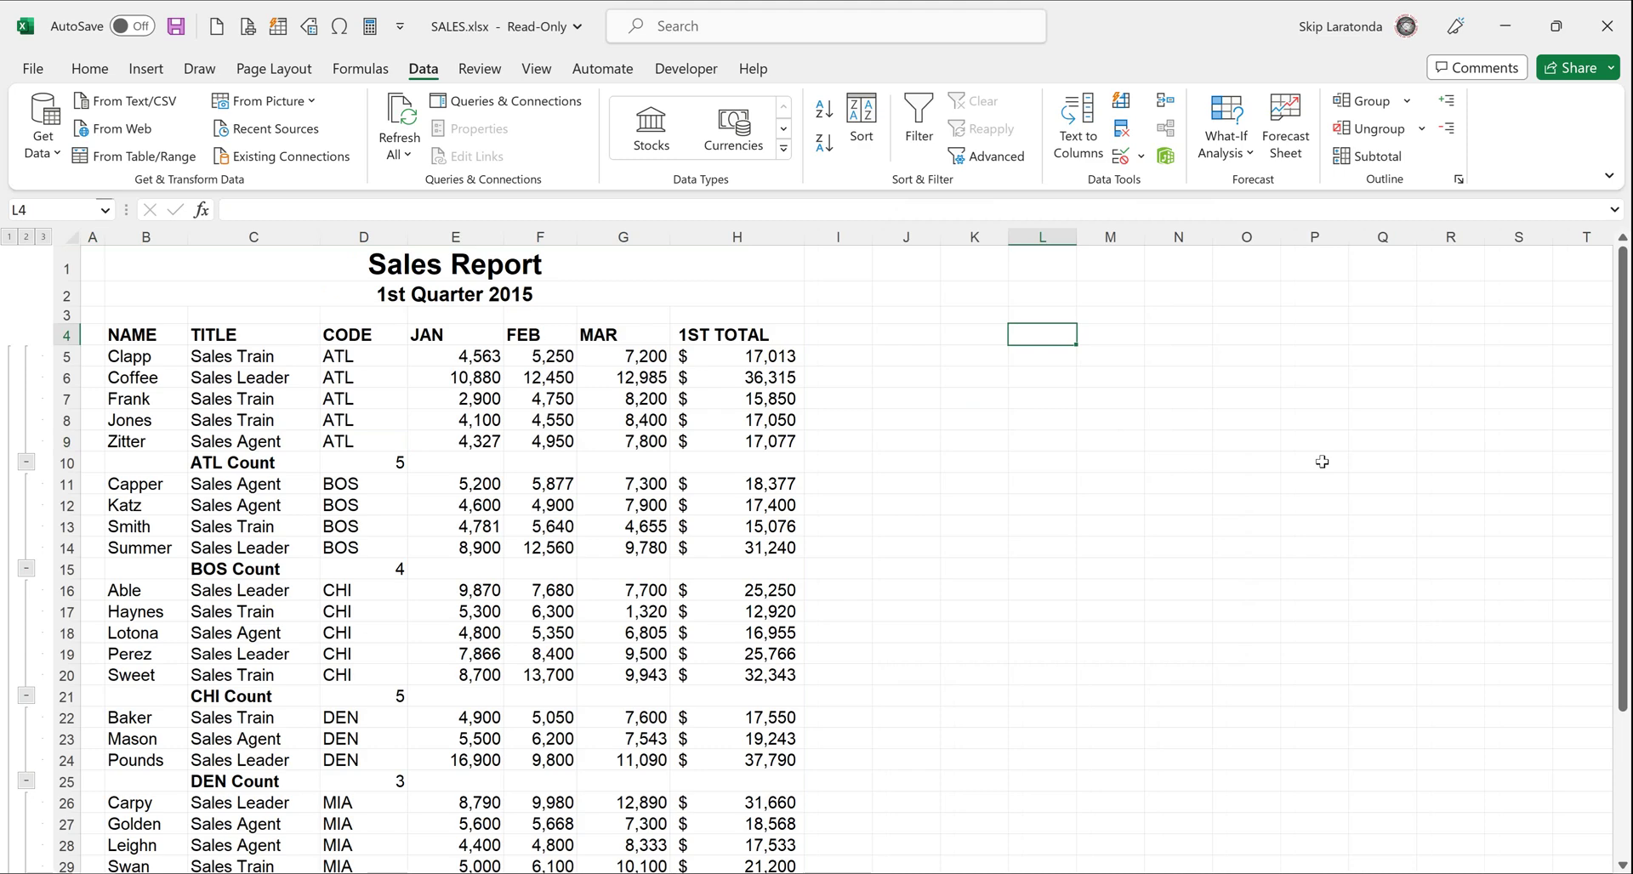
Enter ATL 5, BOS 4 and CHI 5 in the side count table
text(ATL)
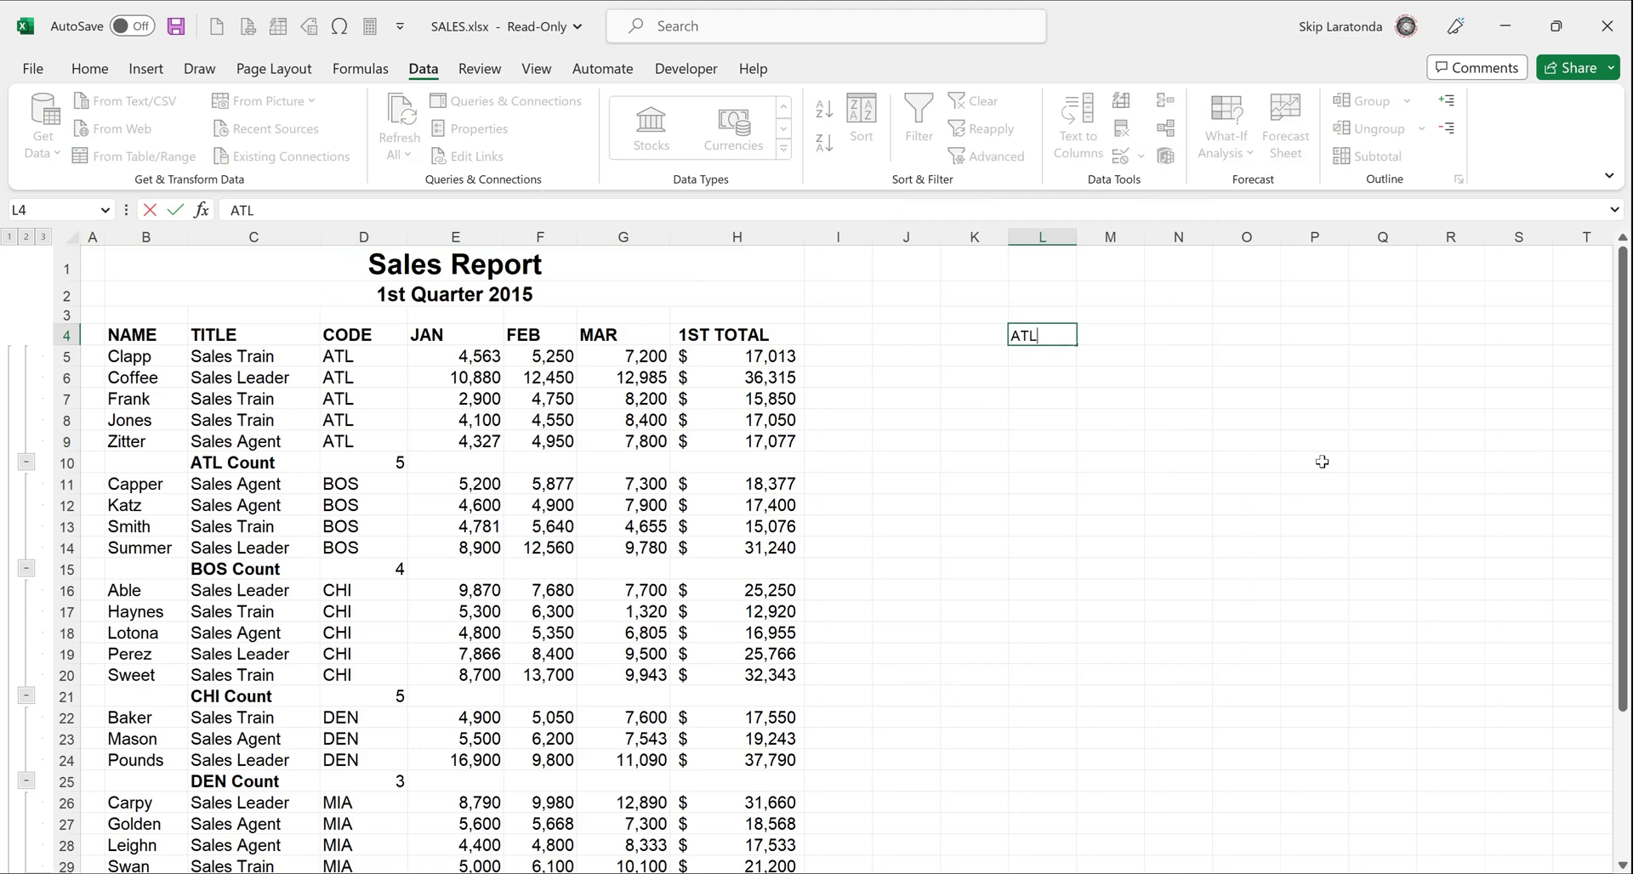
key(Tab)
text(5)
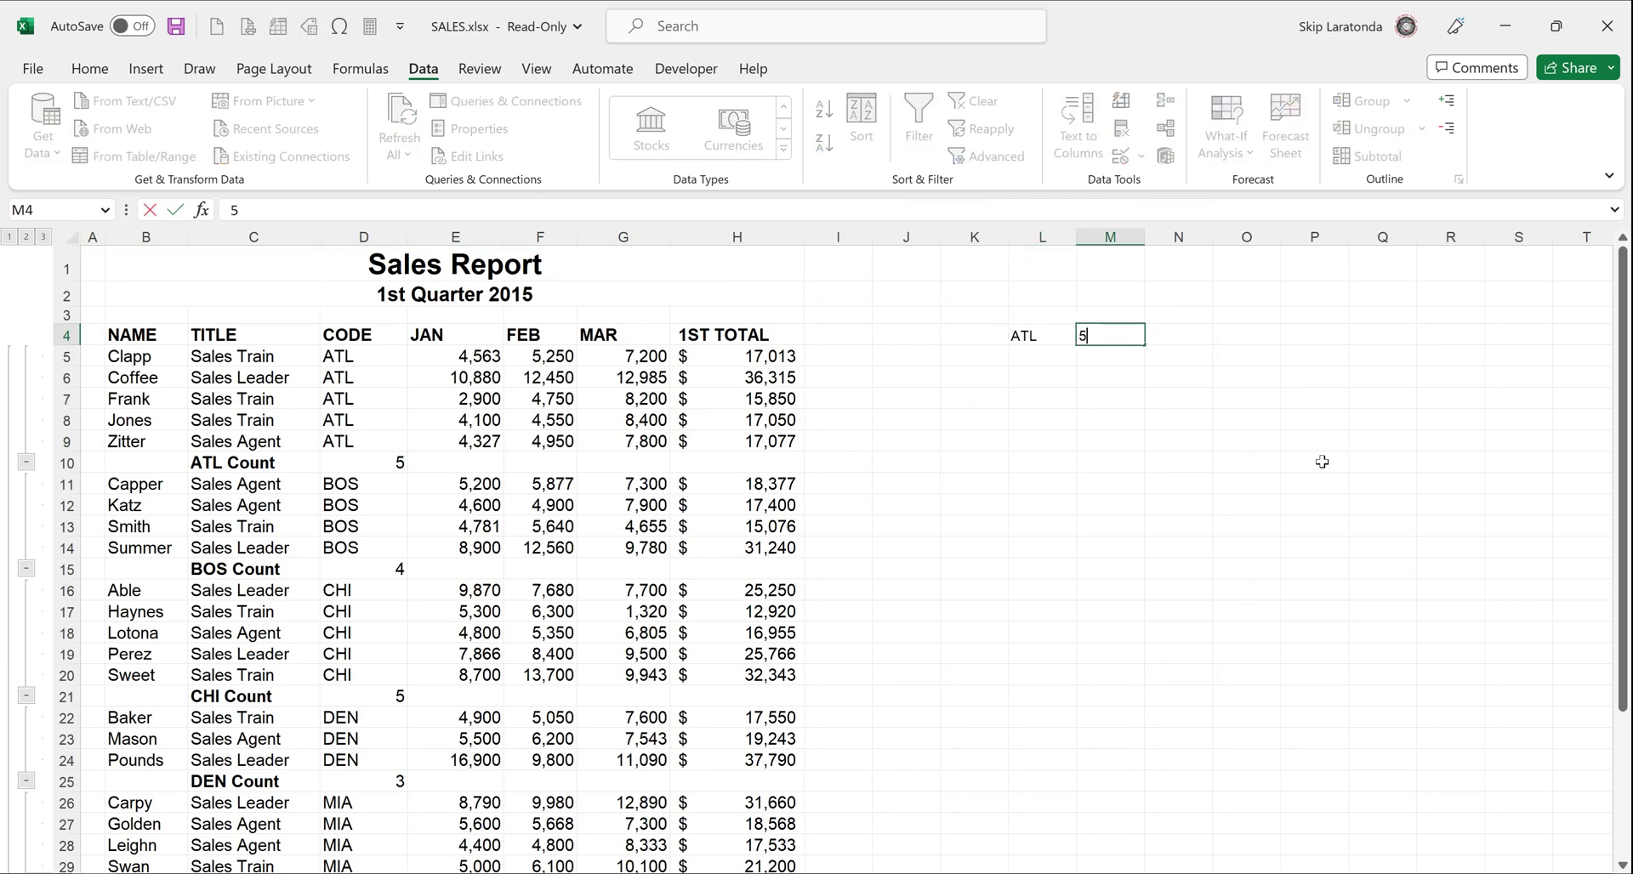
key(Return)
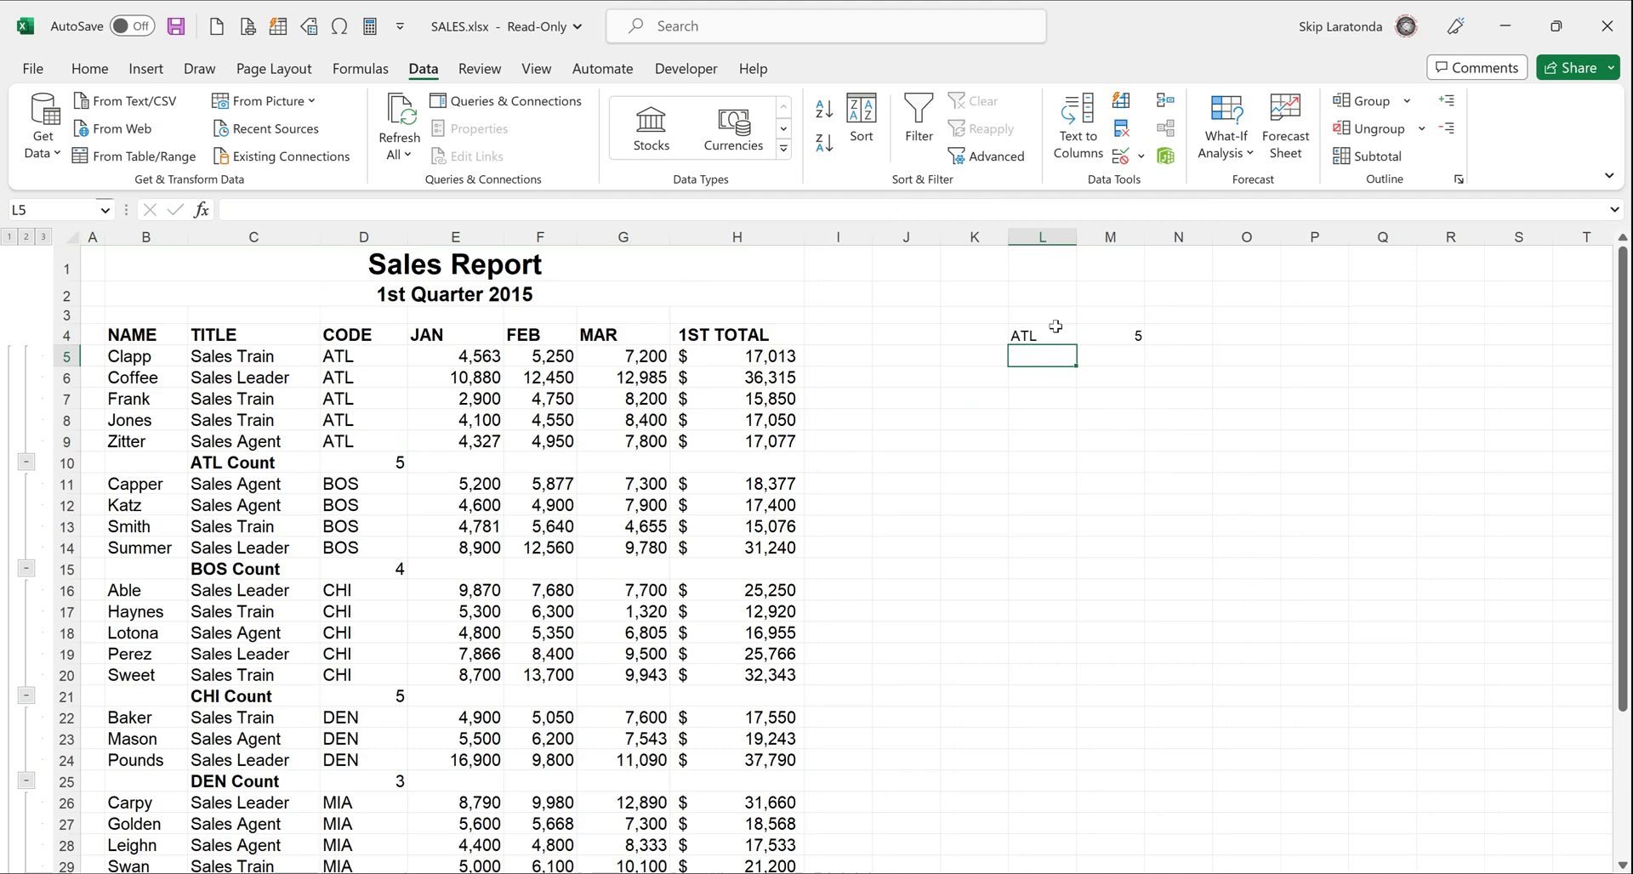
text(BOS)
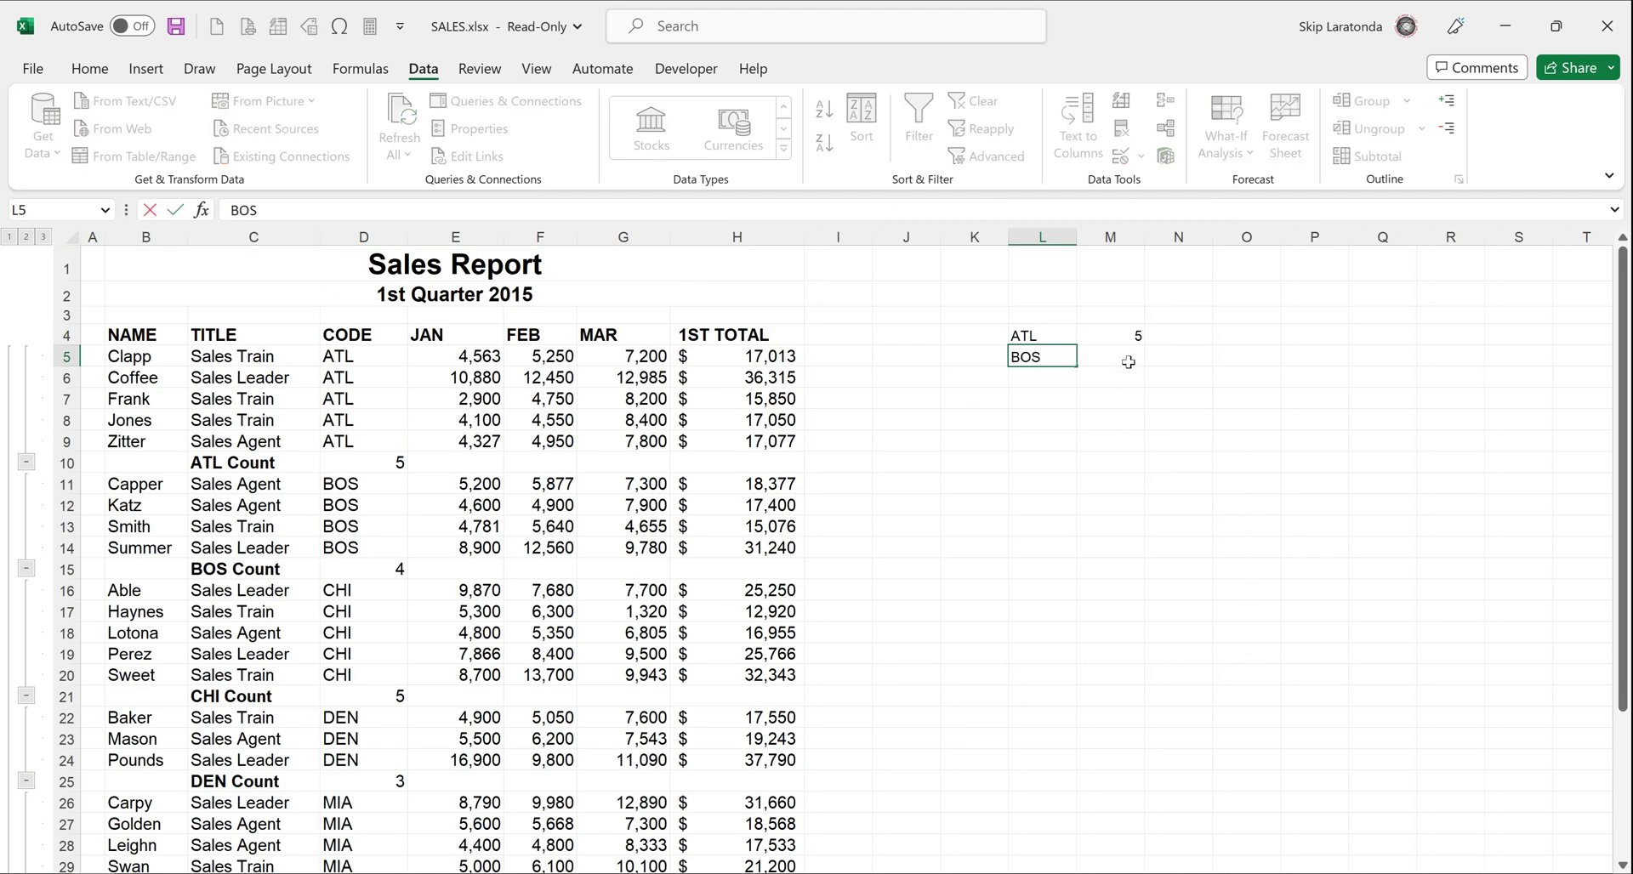
click(1125, 360)
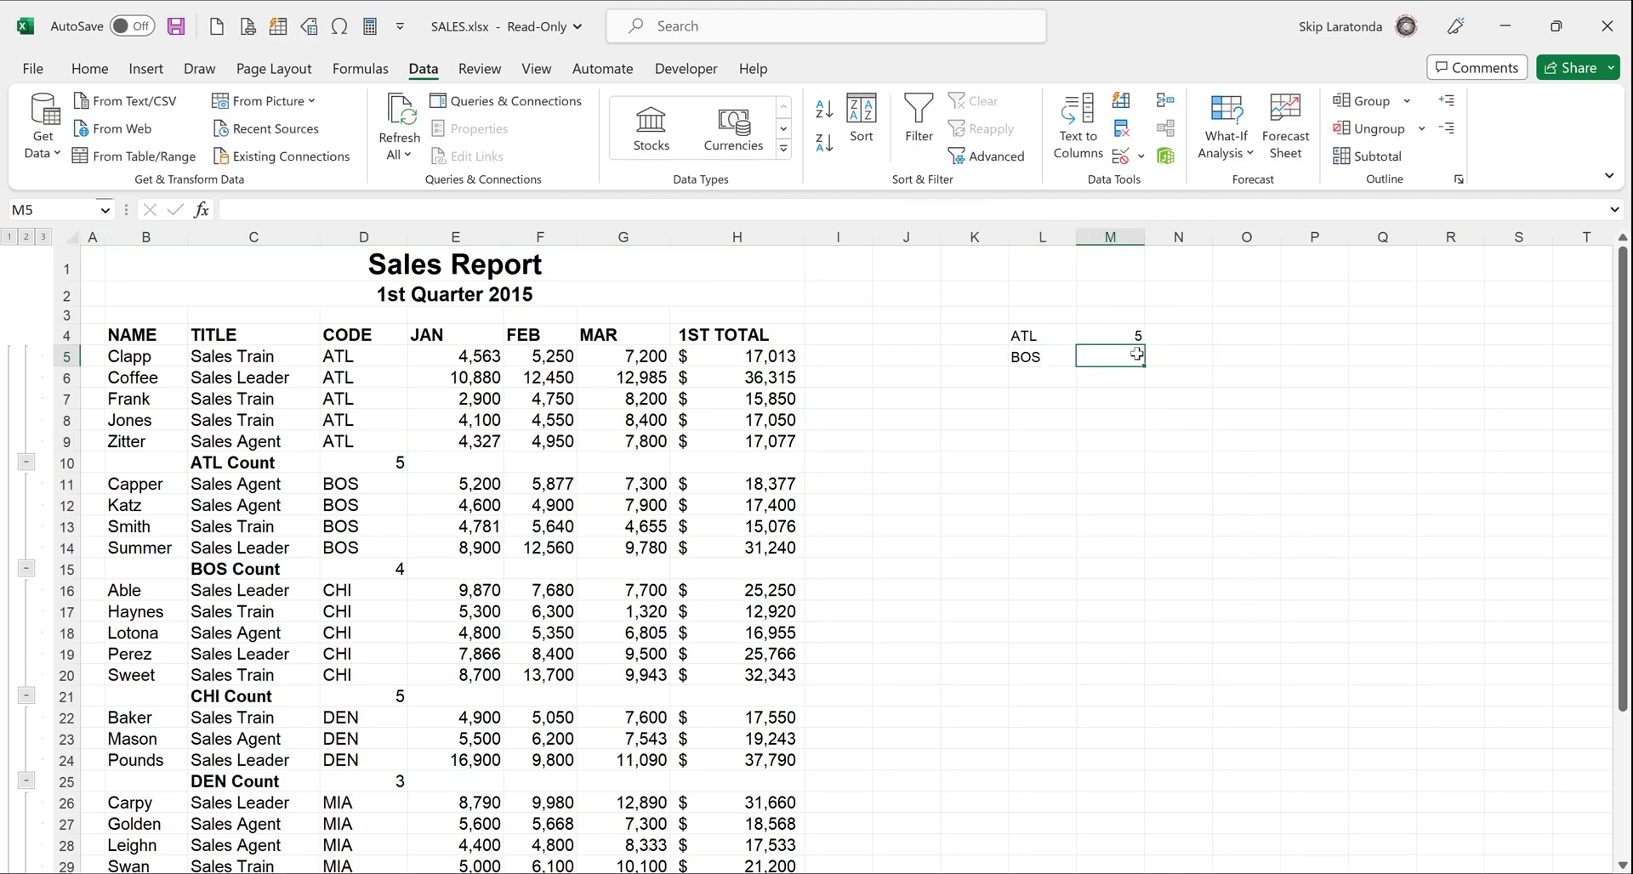
text(4)
click(1043, 375)
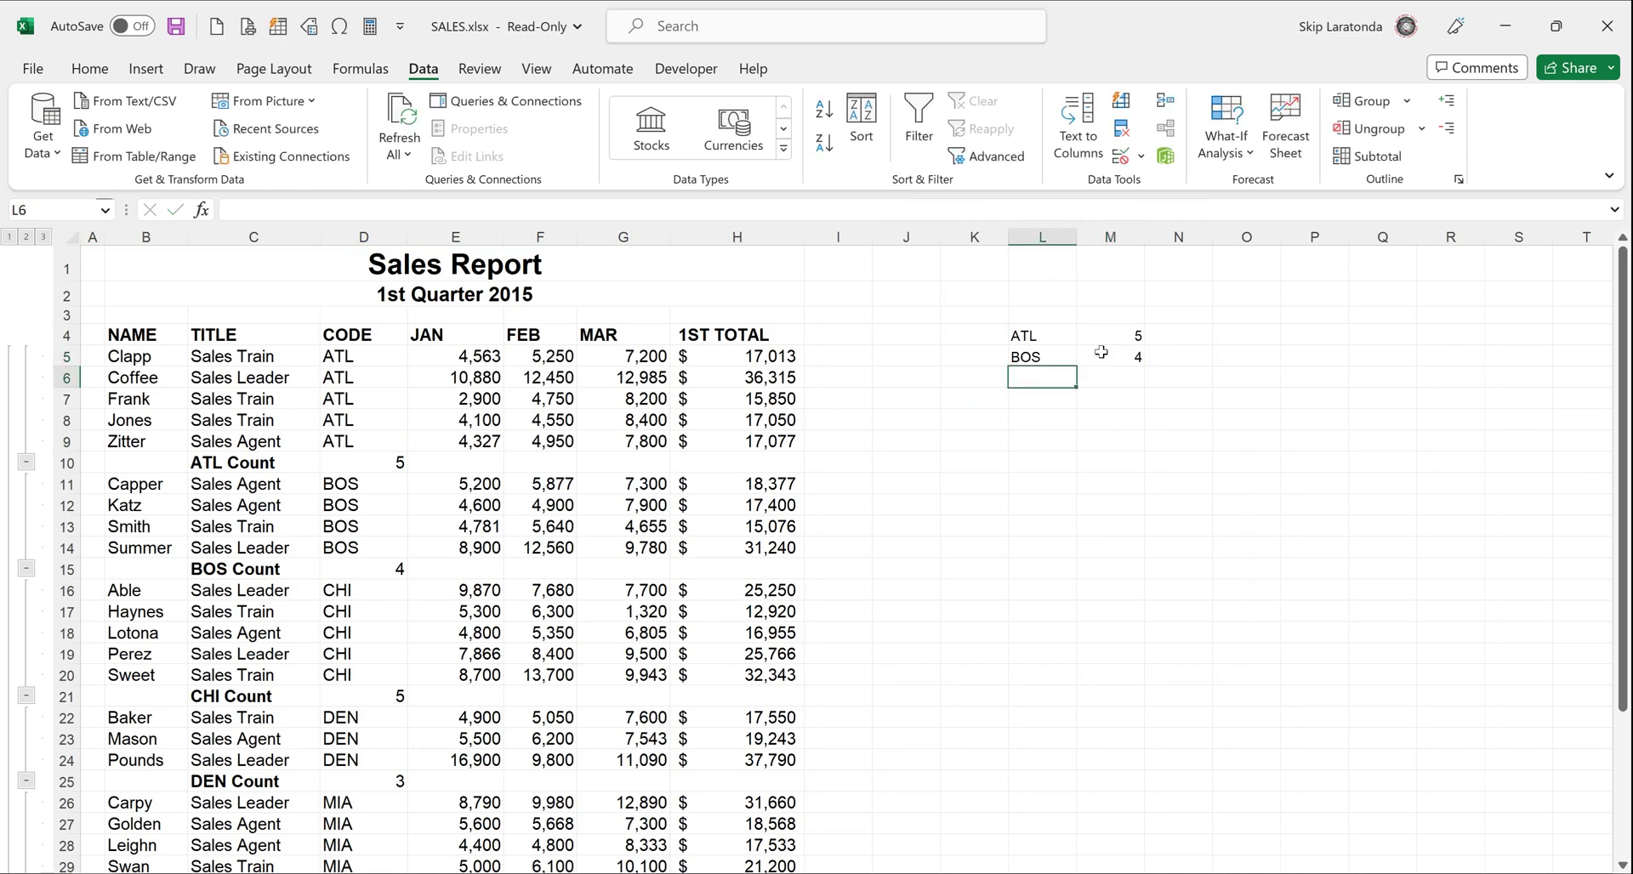
text(CHI)
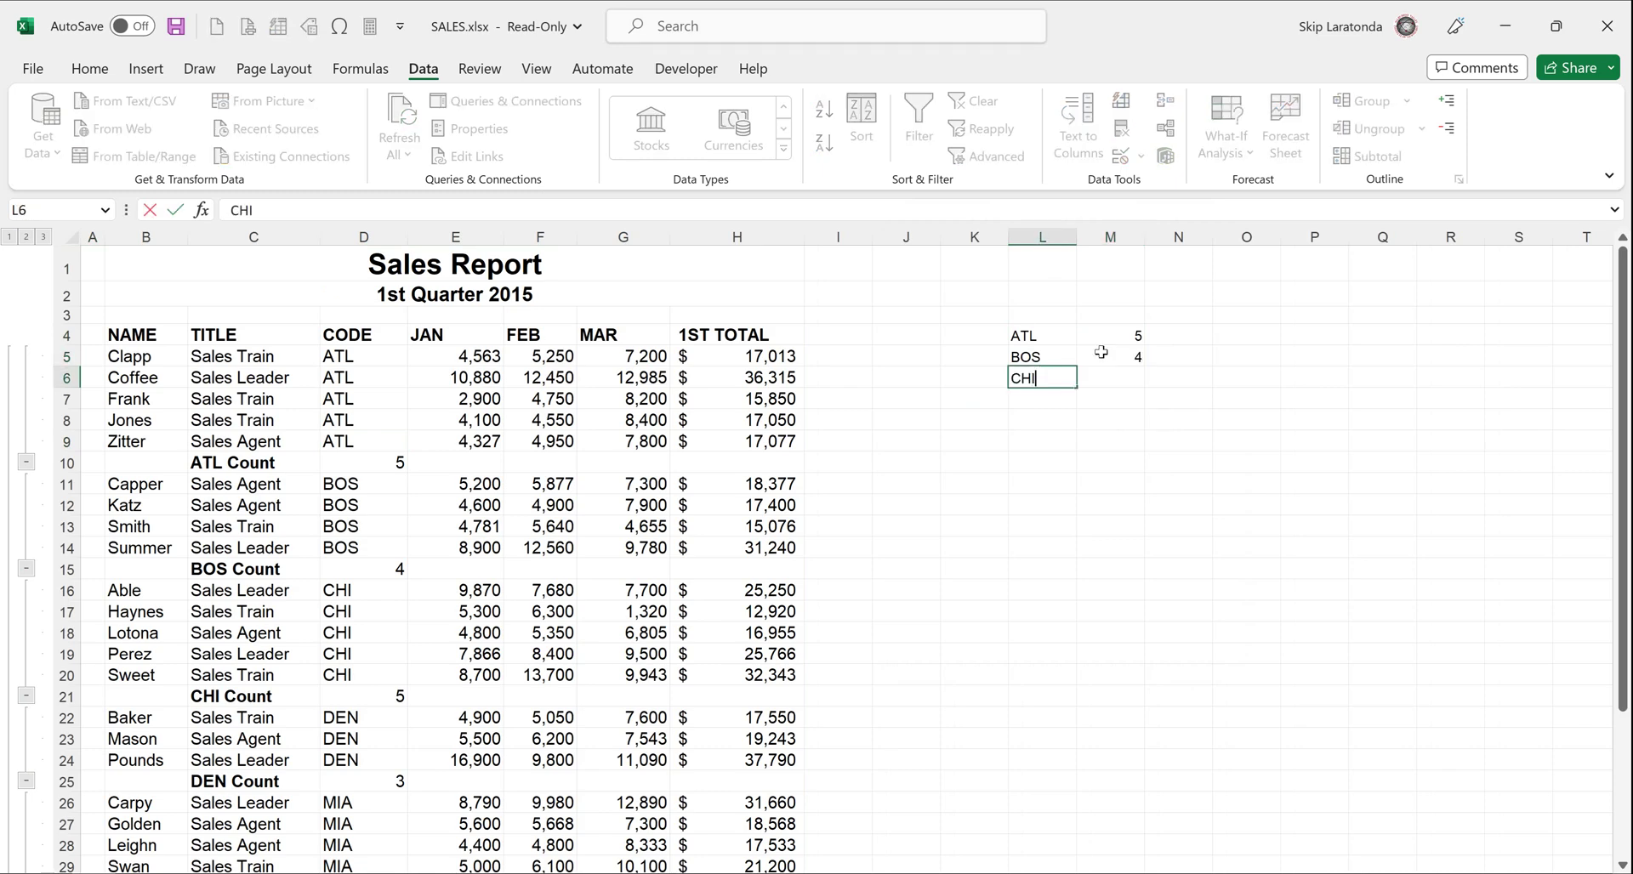
click(1115, 375)
text(5)
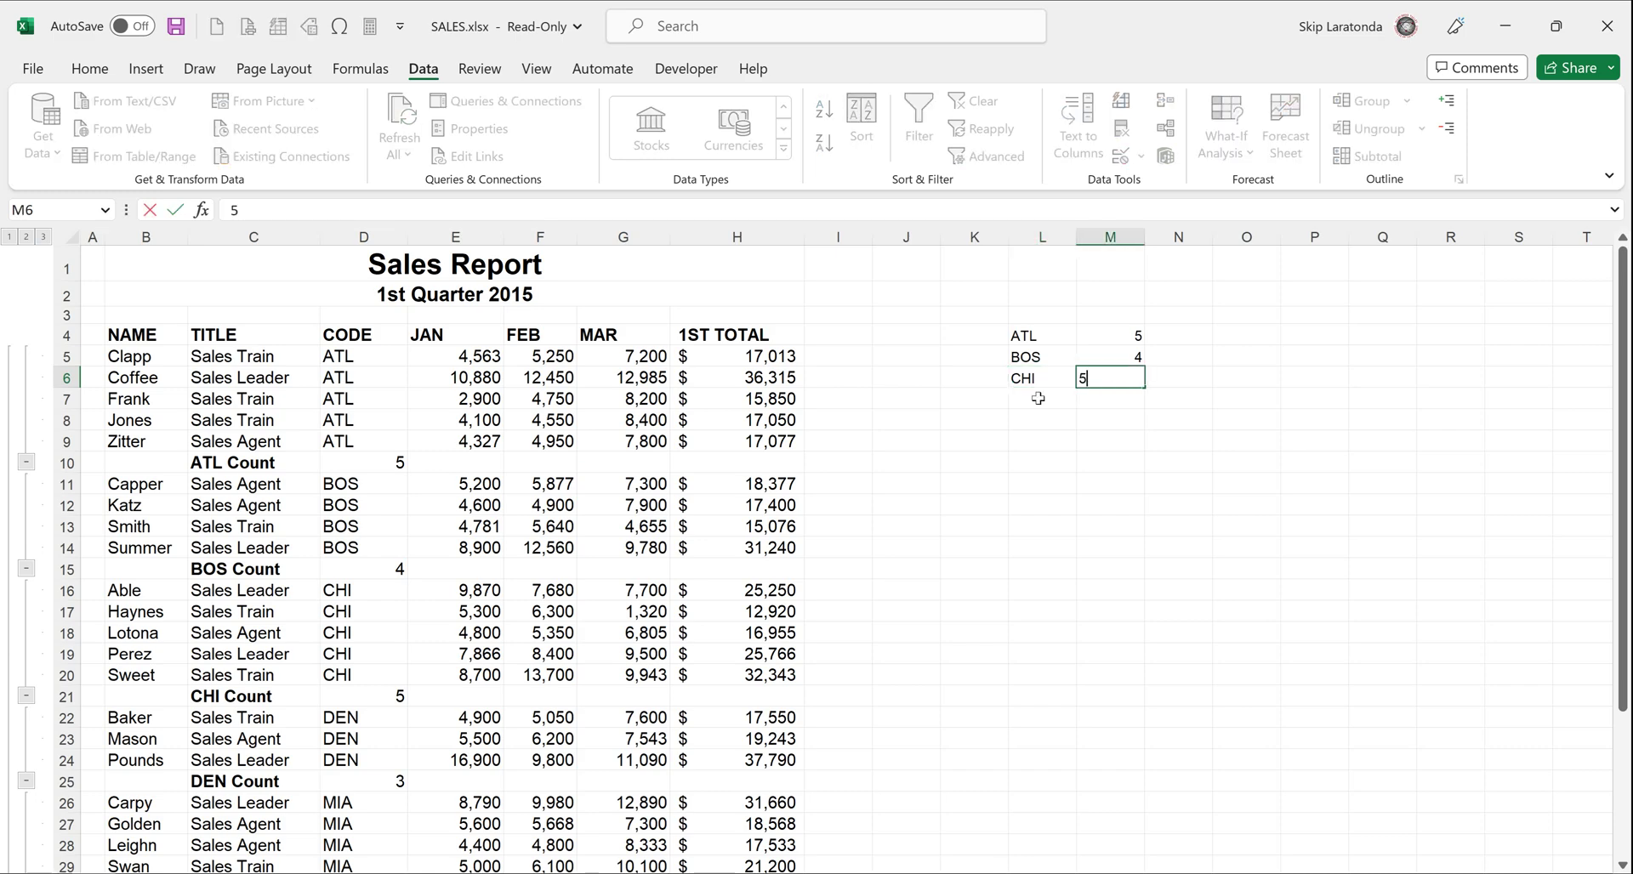
click(1038, 398)
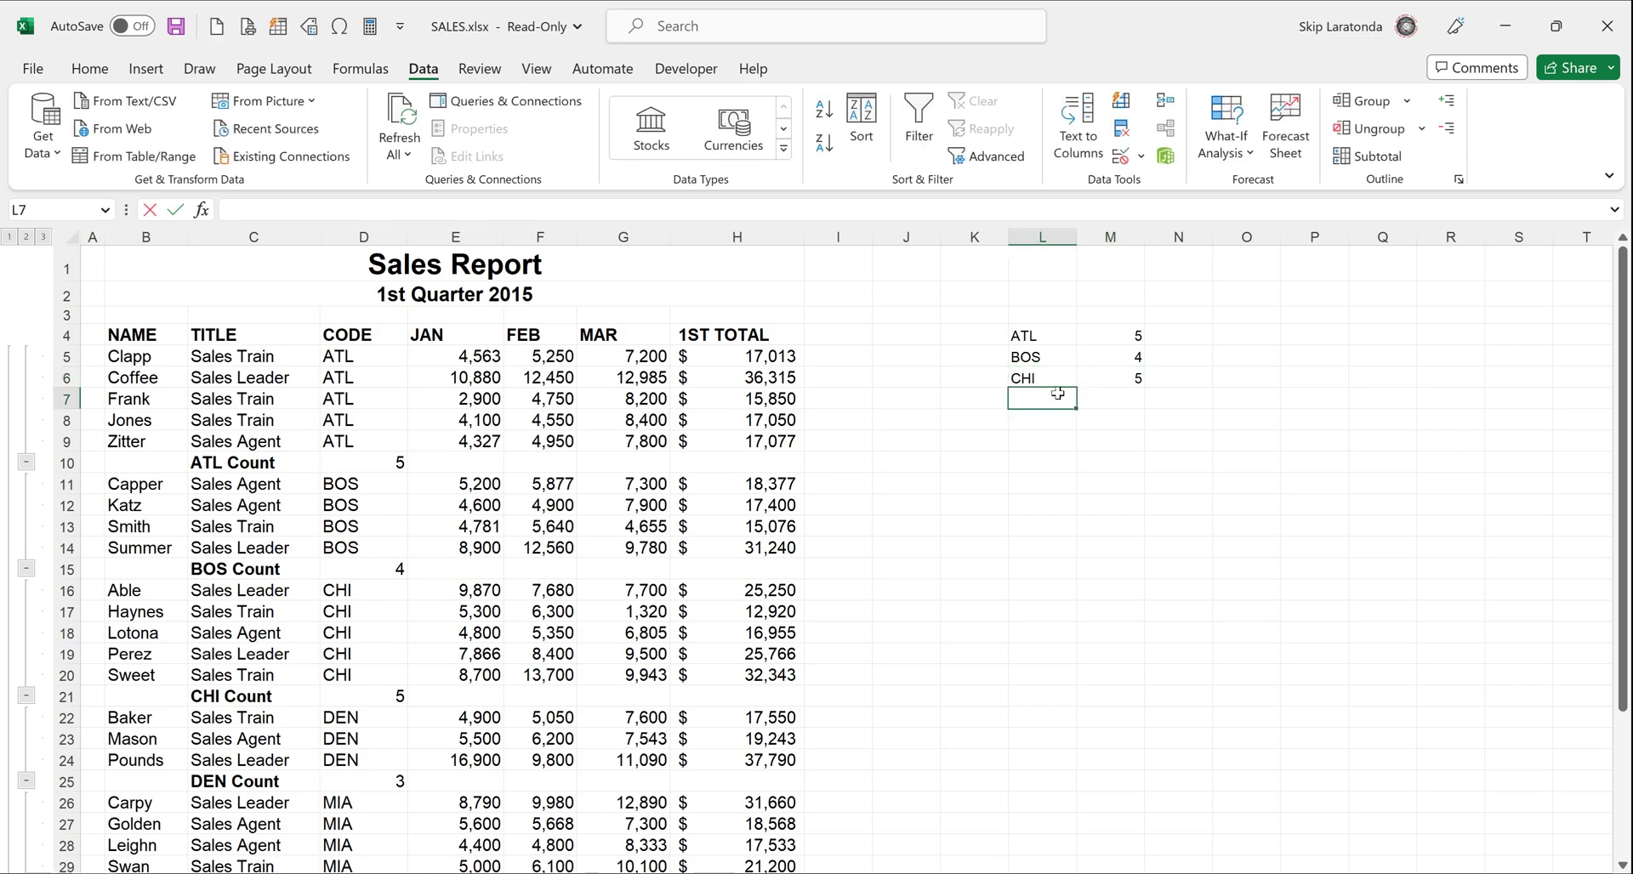
Add the remaining rows DEN 3, MIA 4 and SEA 4 to the count table
text(DEN)
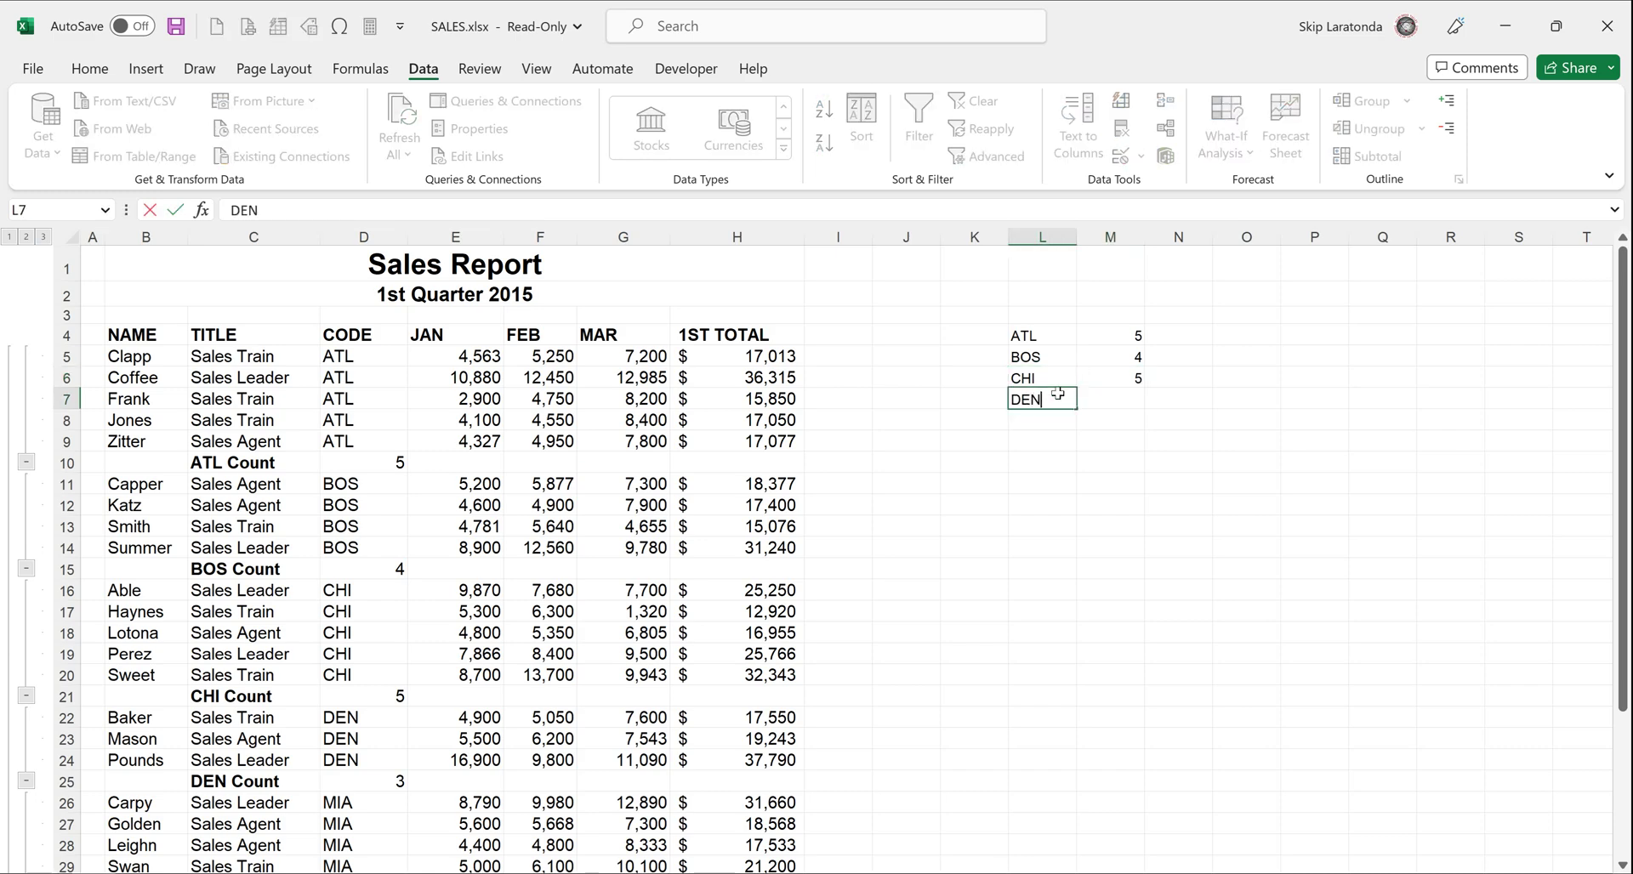
click(1129, 398)
text(3)
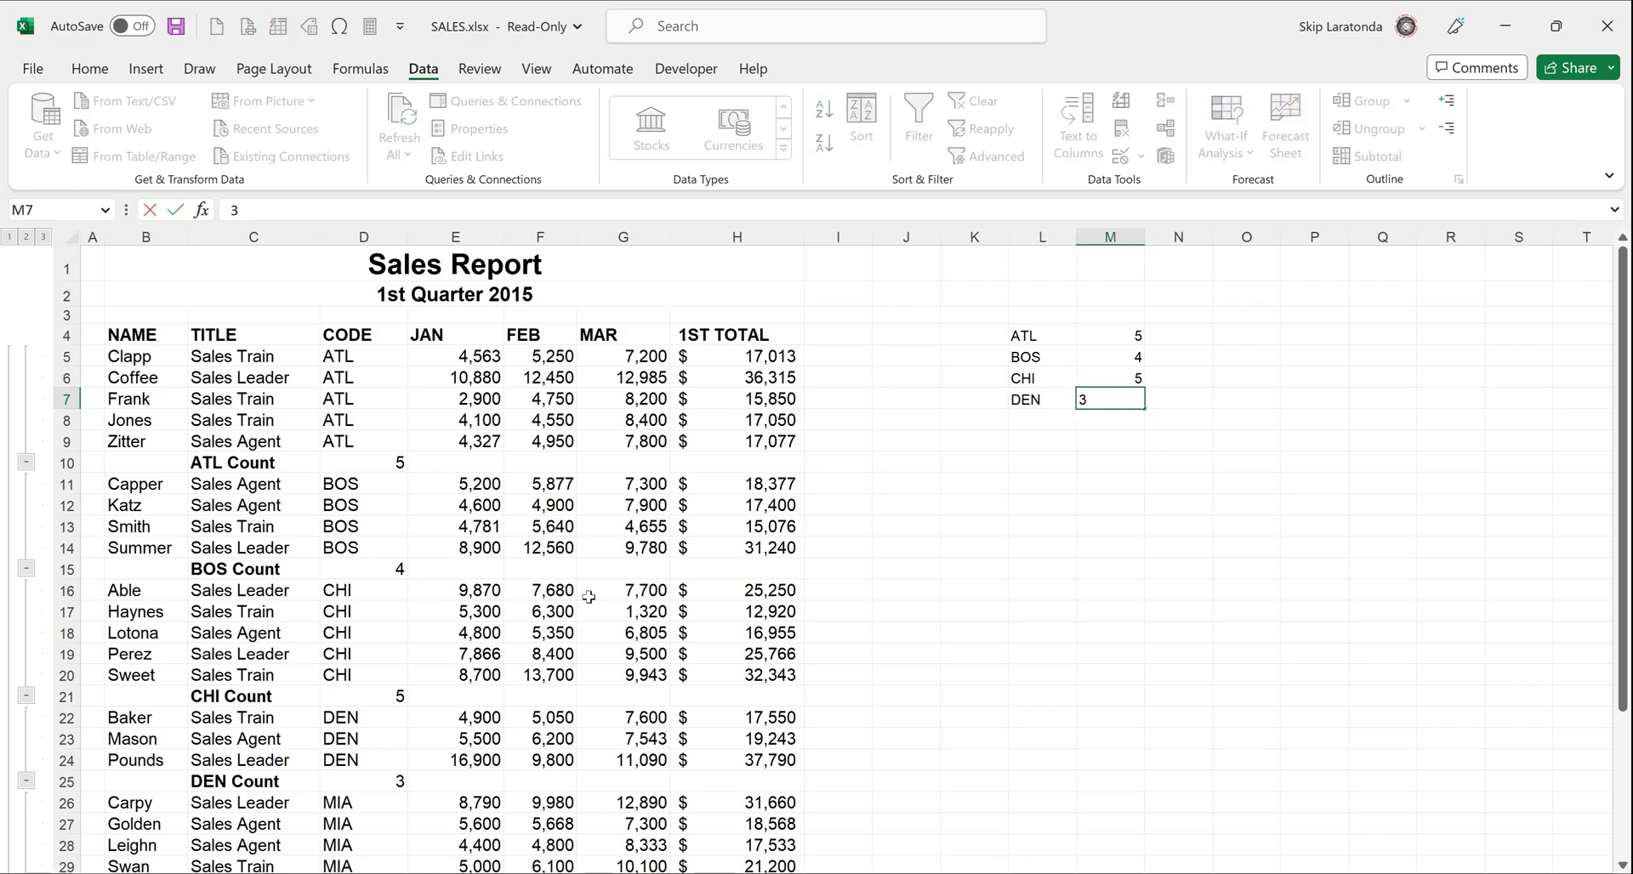
scroll(594, 602, down, 1)
click(1047, 361)
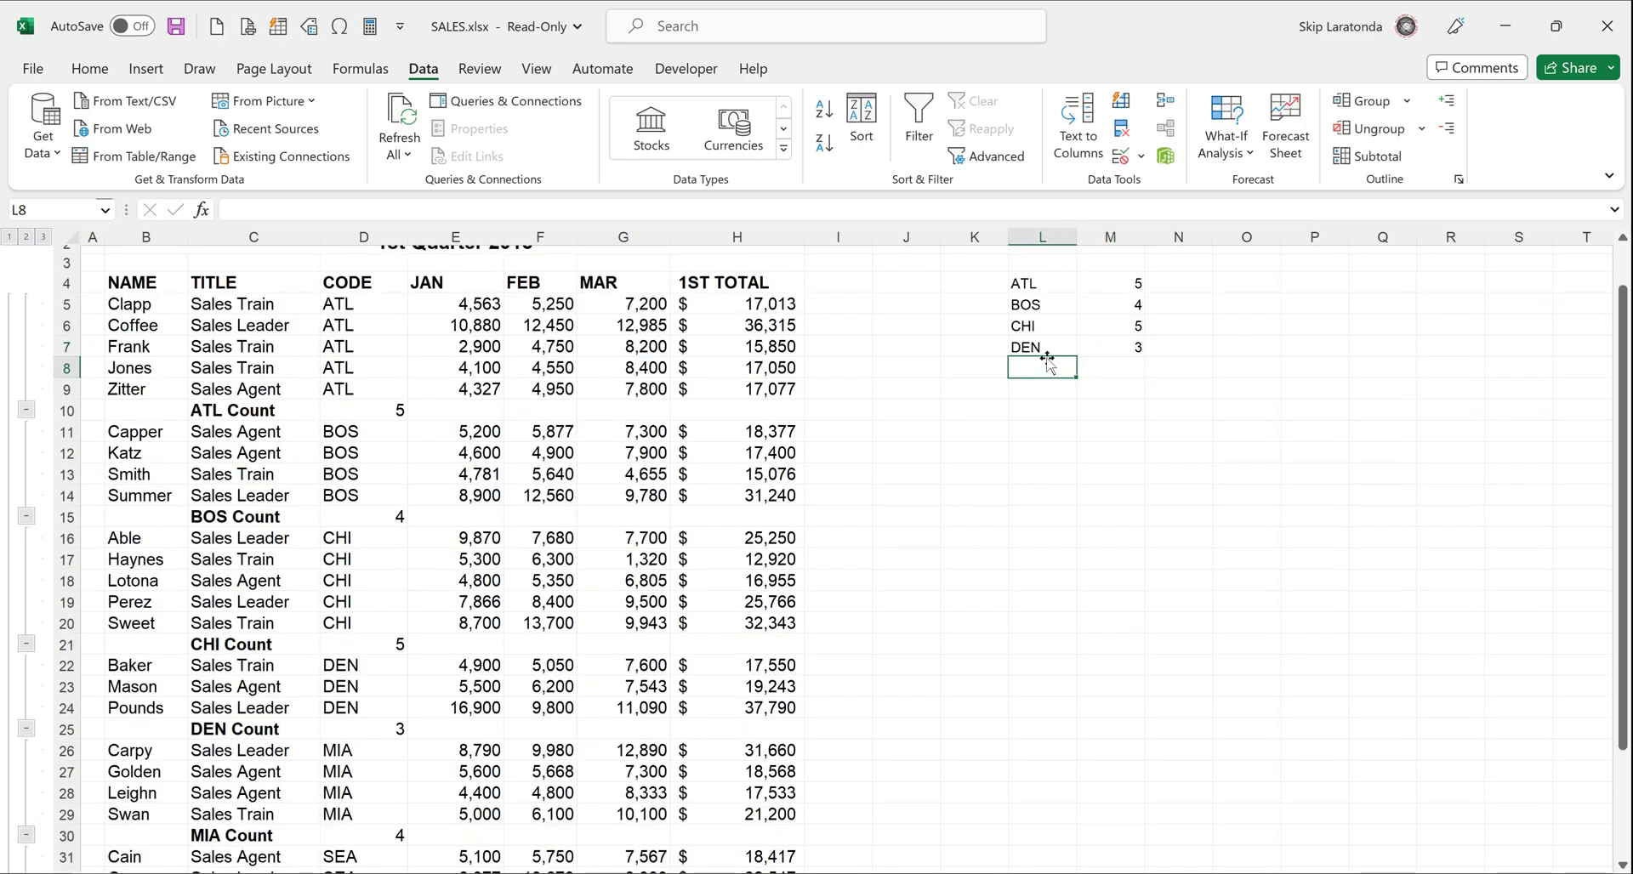
text(MIA)
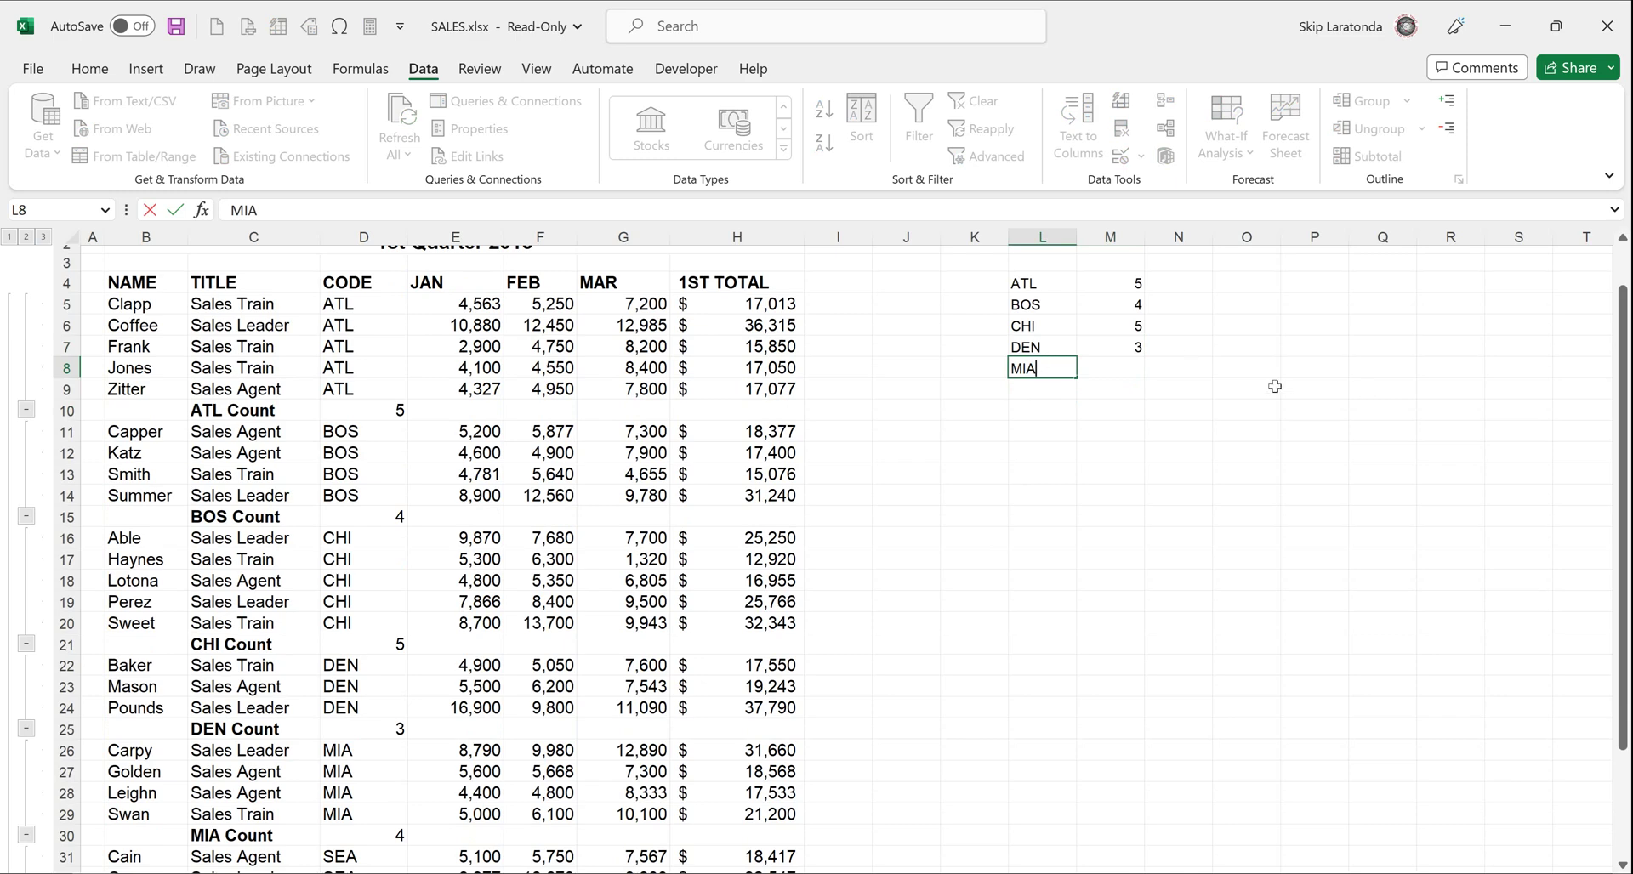
click(1129, 373)
text(4)
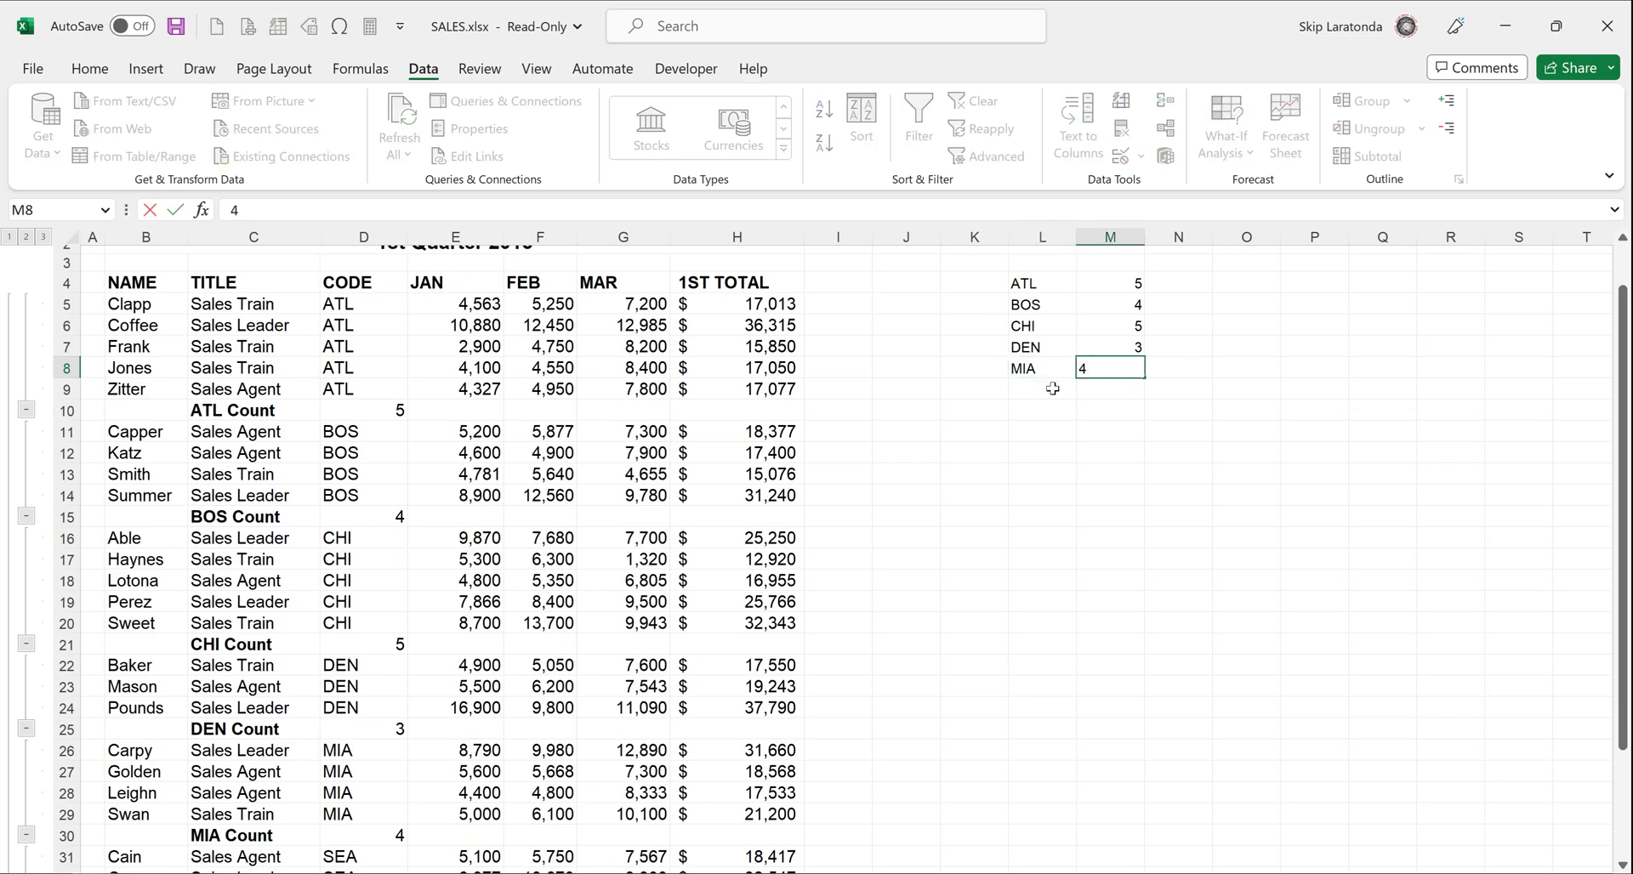
click(1057, 389)
text(SEA)
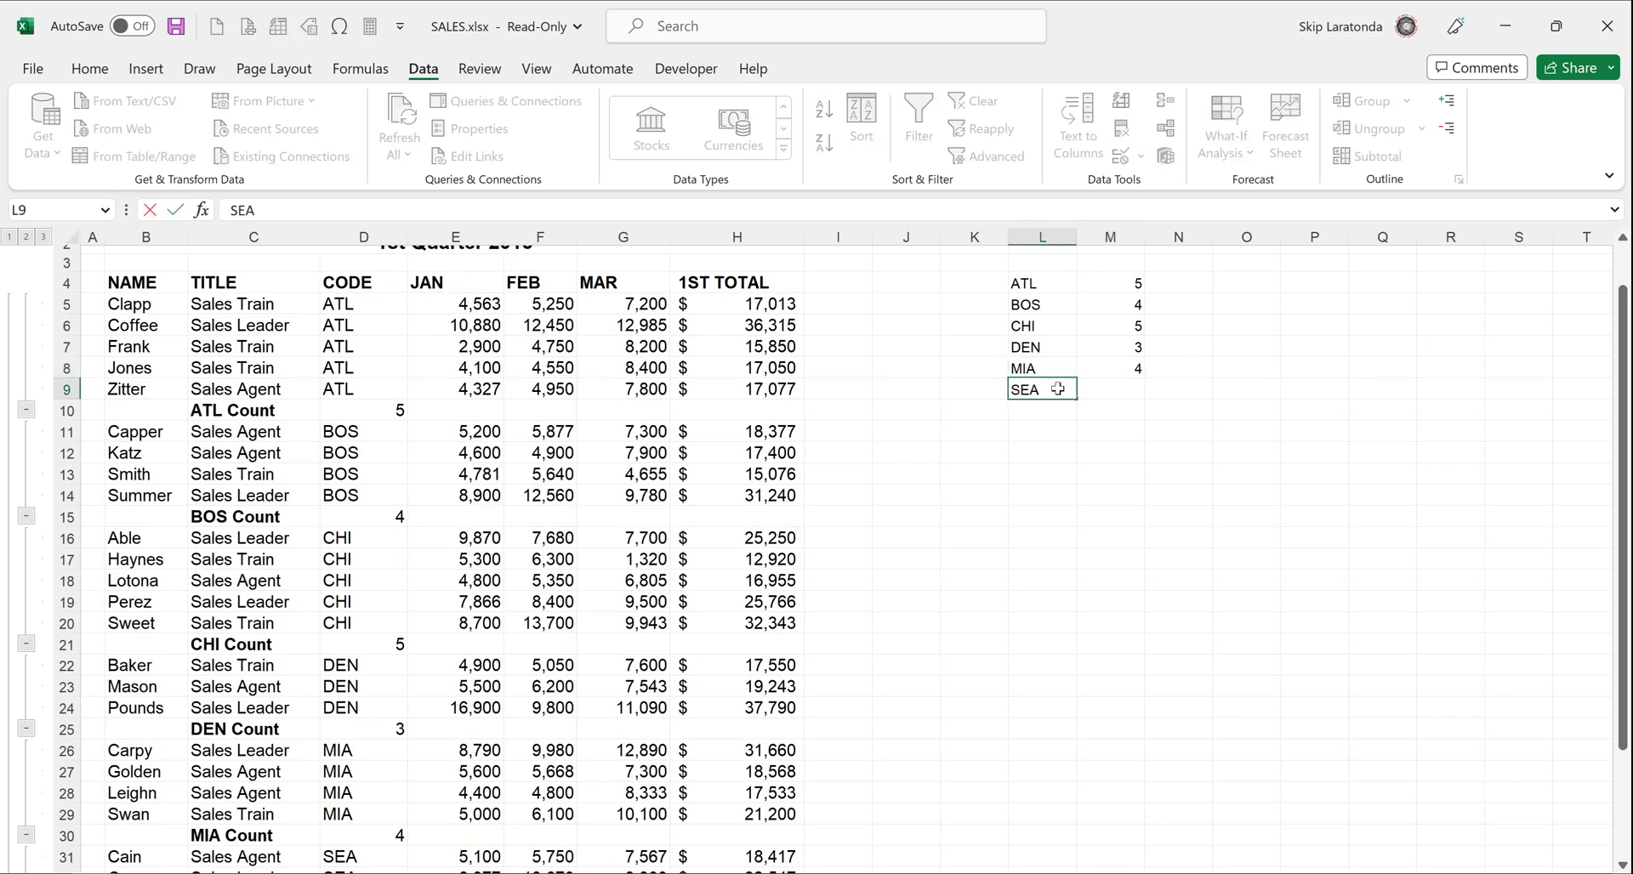
scroll(869, 383, down, 3)
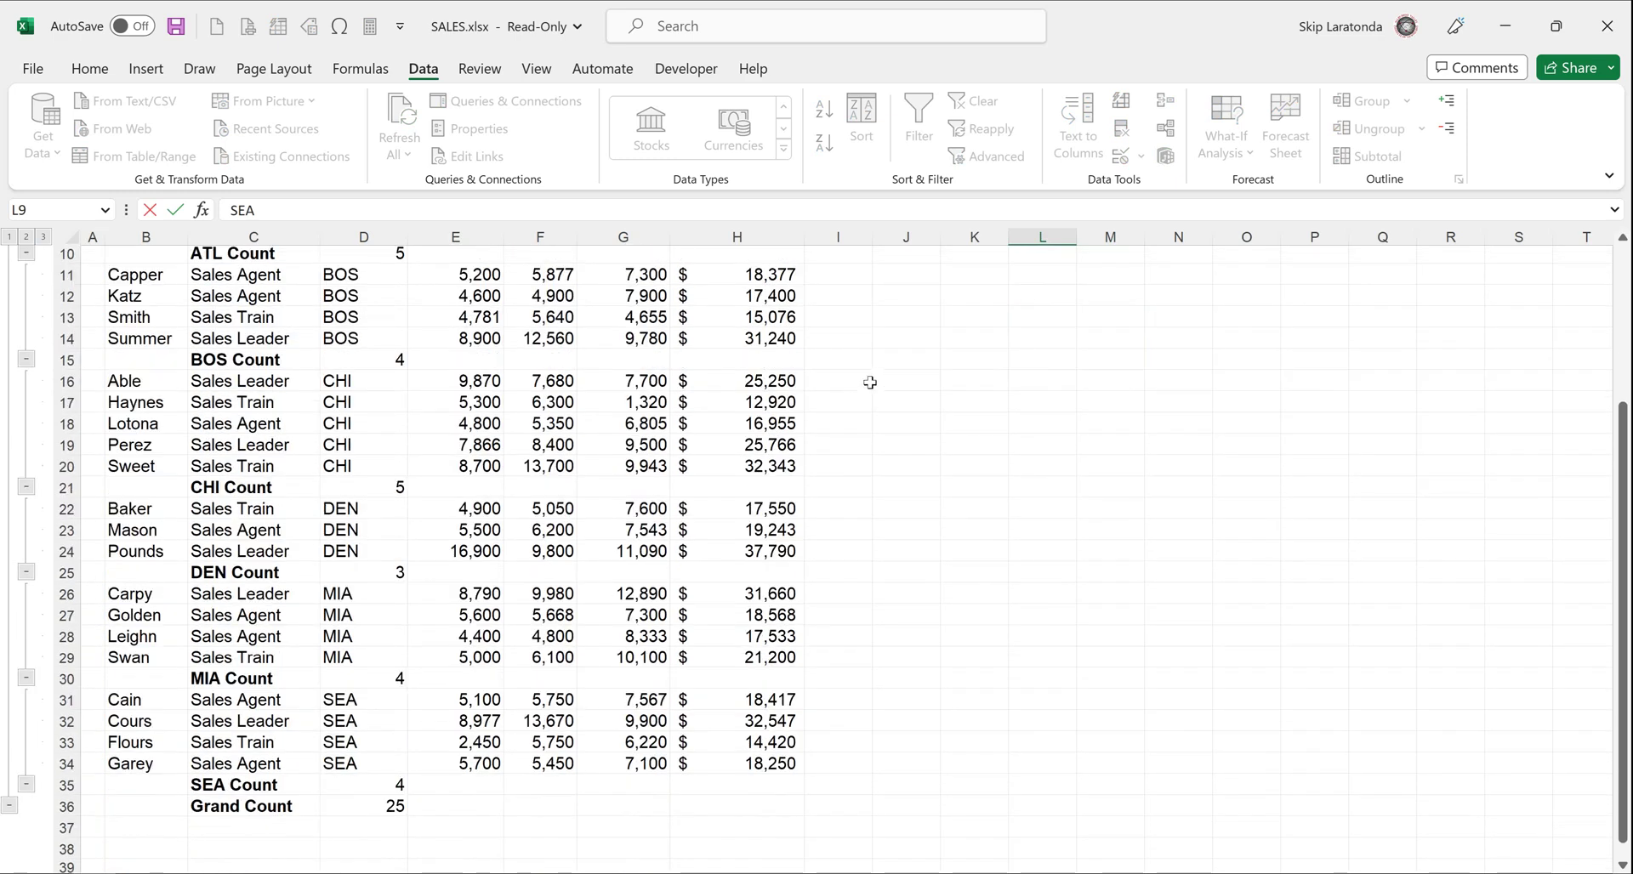
scroll(870, 383, up, 3)
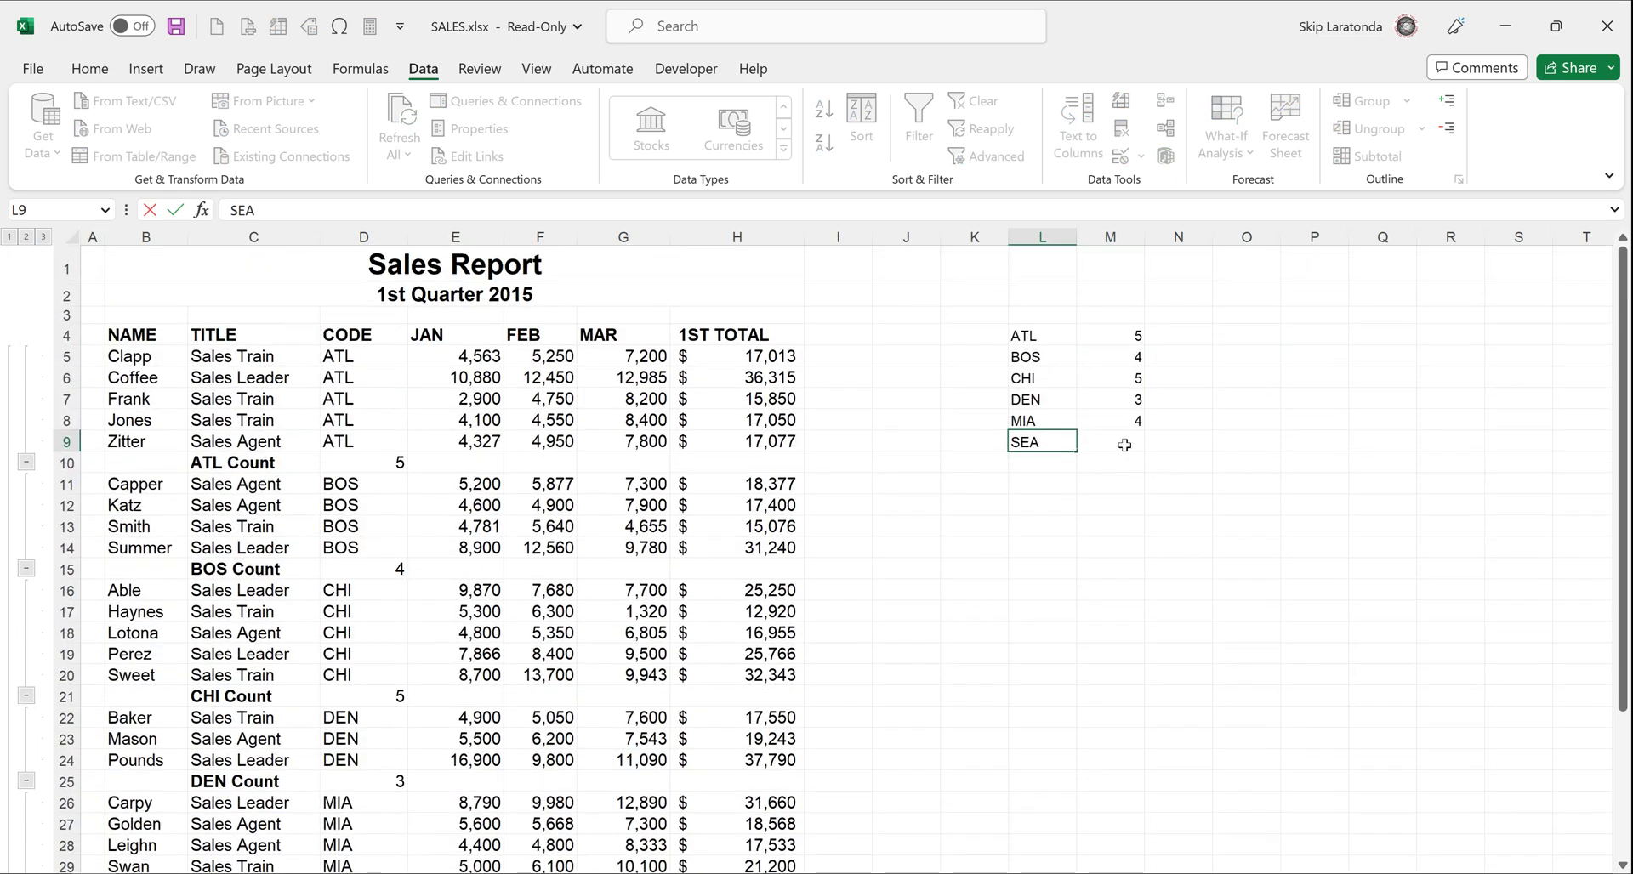
click(1129, 443)
text(4)
click(1184, 483)
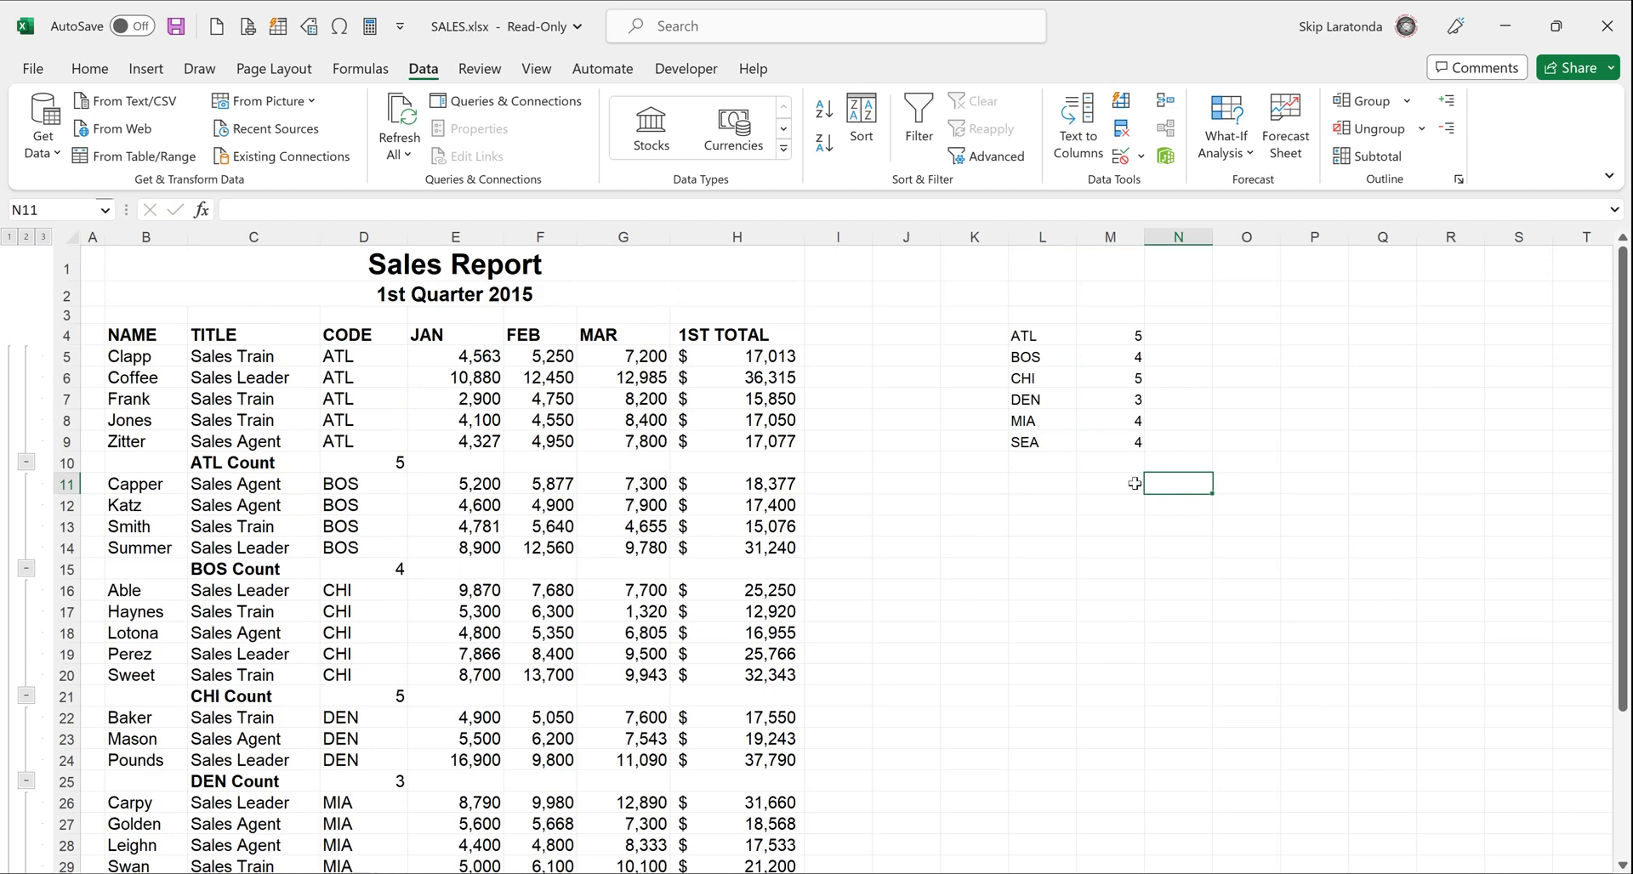
click(1131, 486)
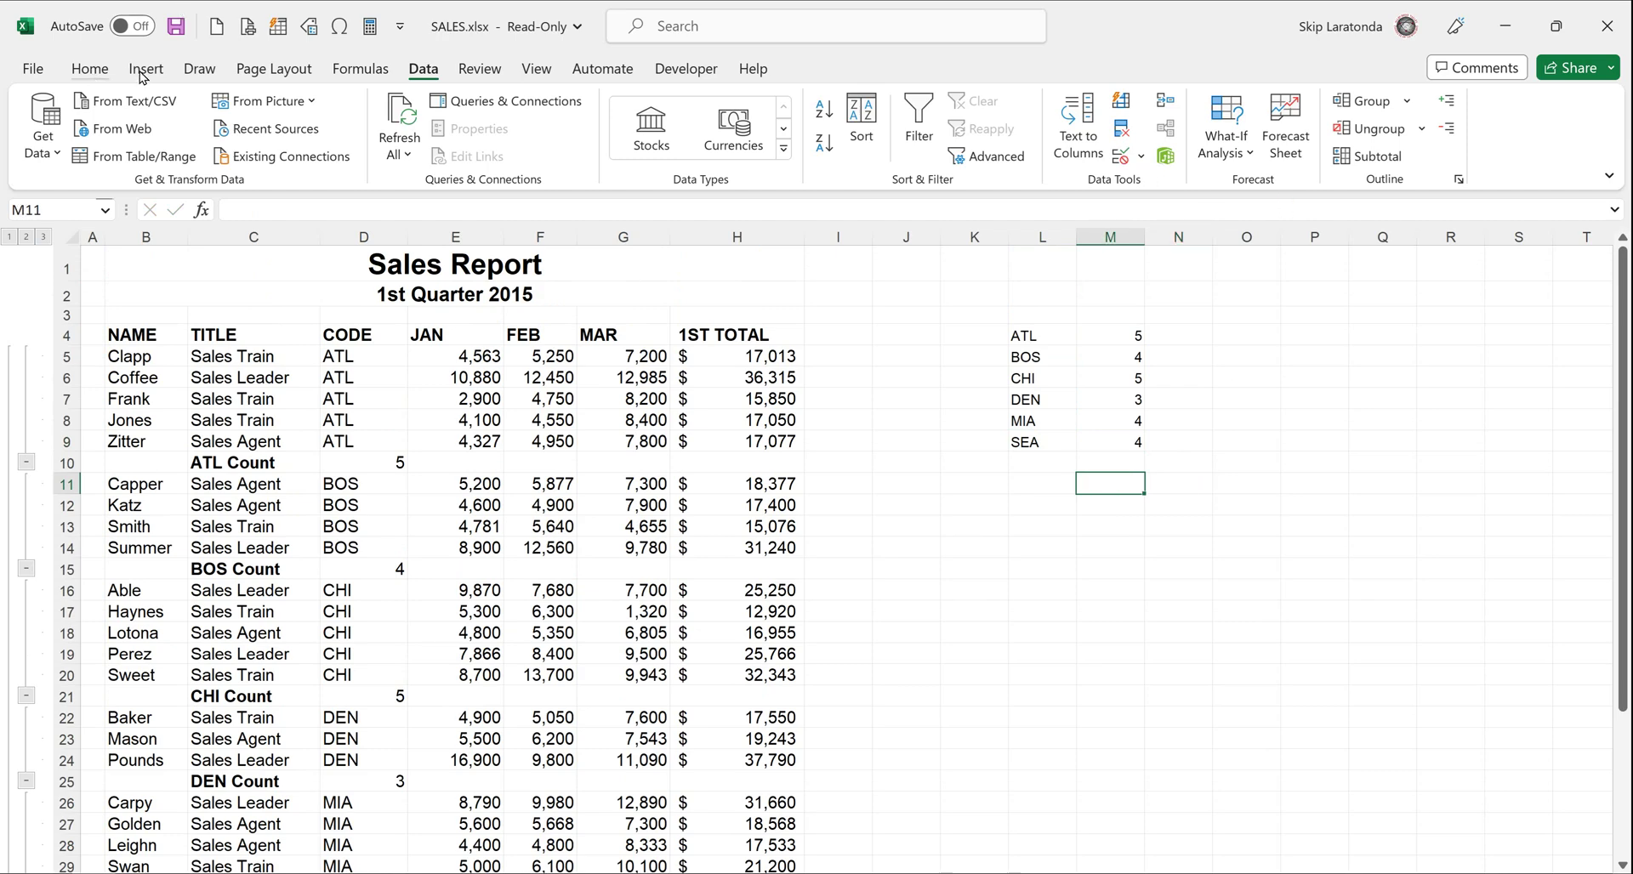
Total the city counts in M11 with AutoSum, =SUM(M4:M10) giving 25
click(89, 68)
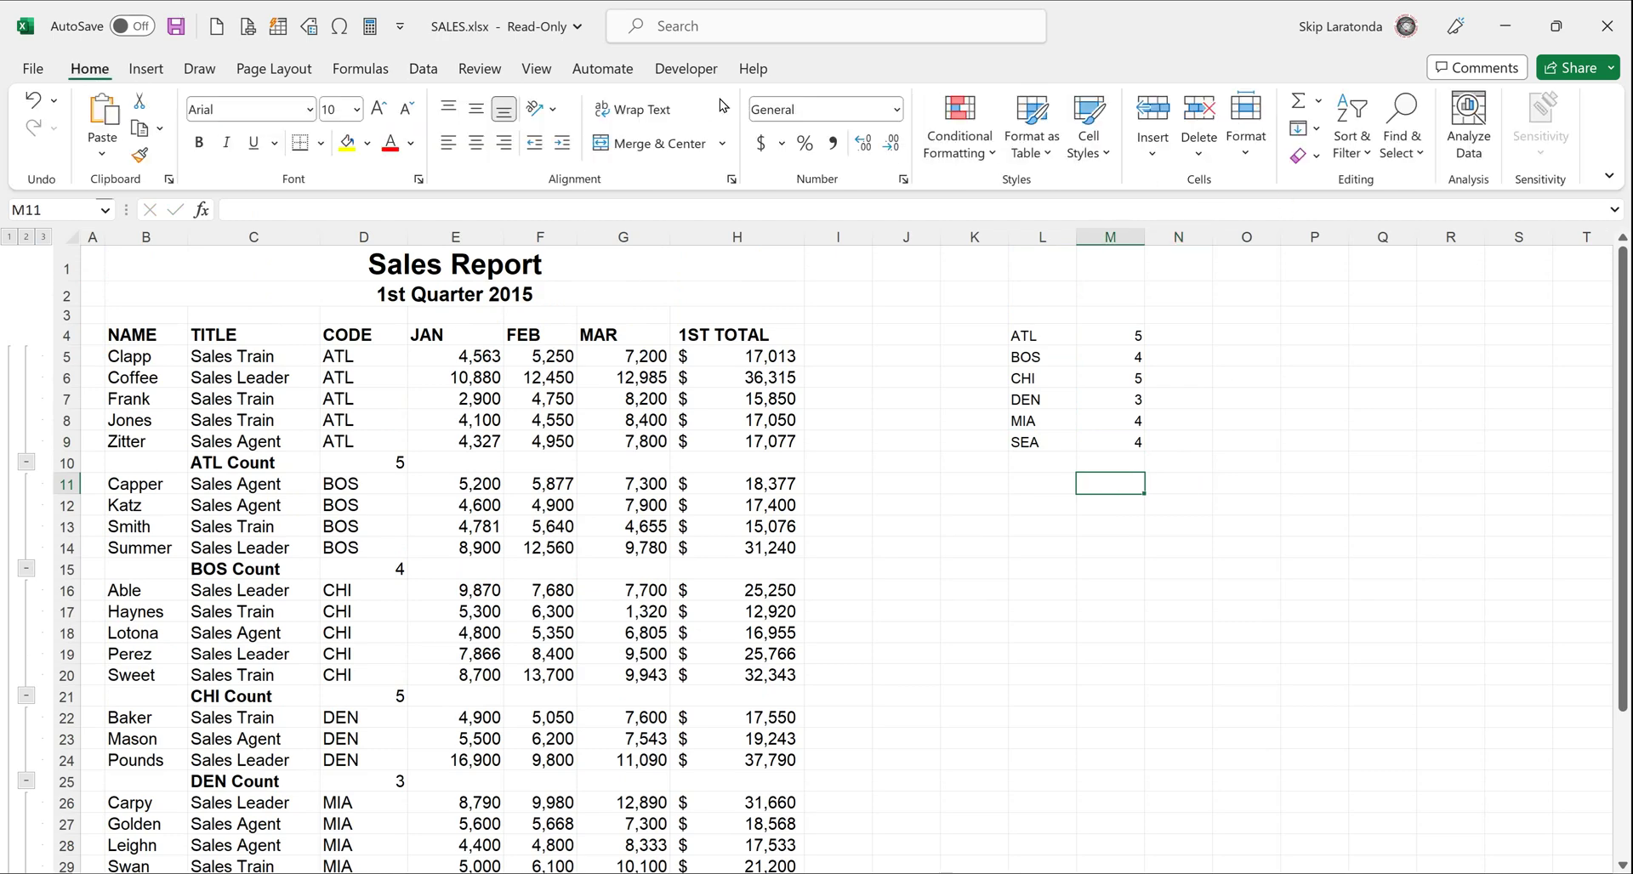
click(1298, 102)
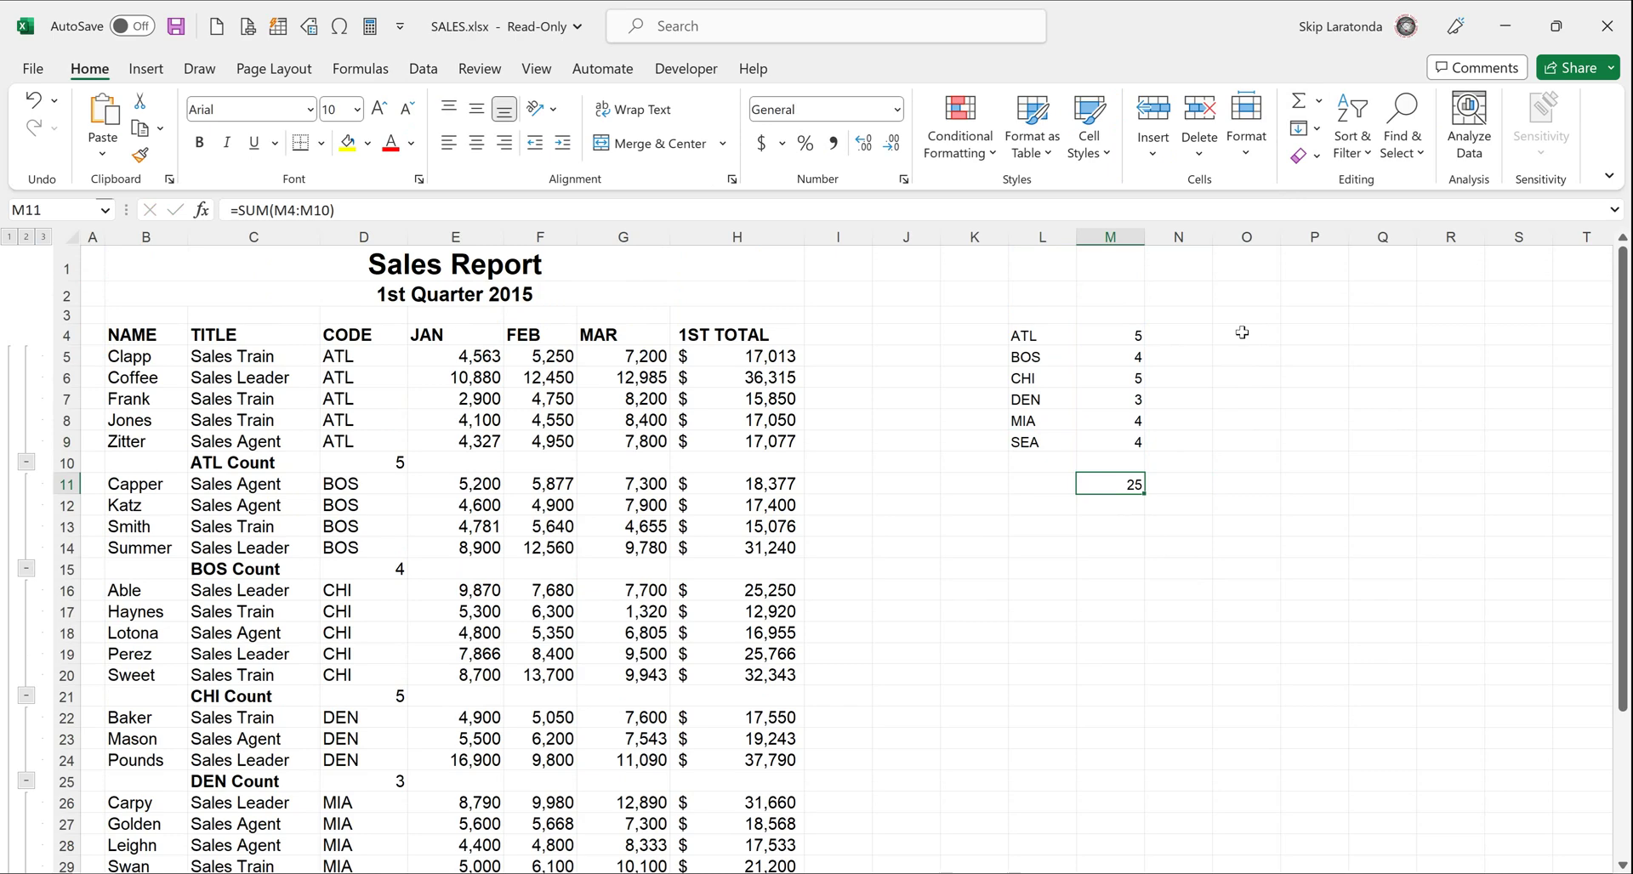
Select the city names and counts in L4:M9 for charting
drag(1242, 332, 1246, 443)
click(1451, 632)
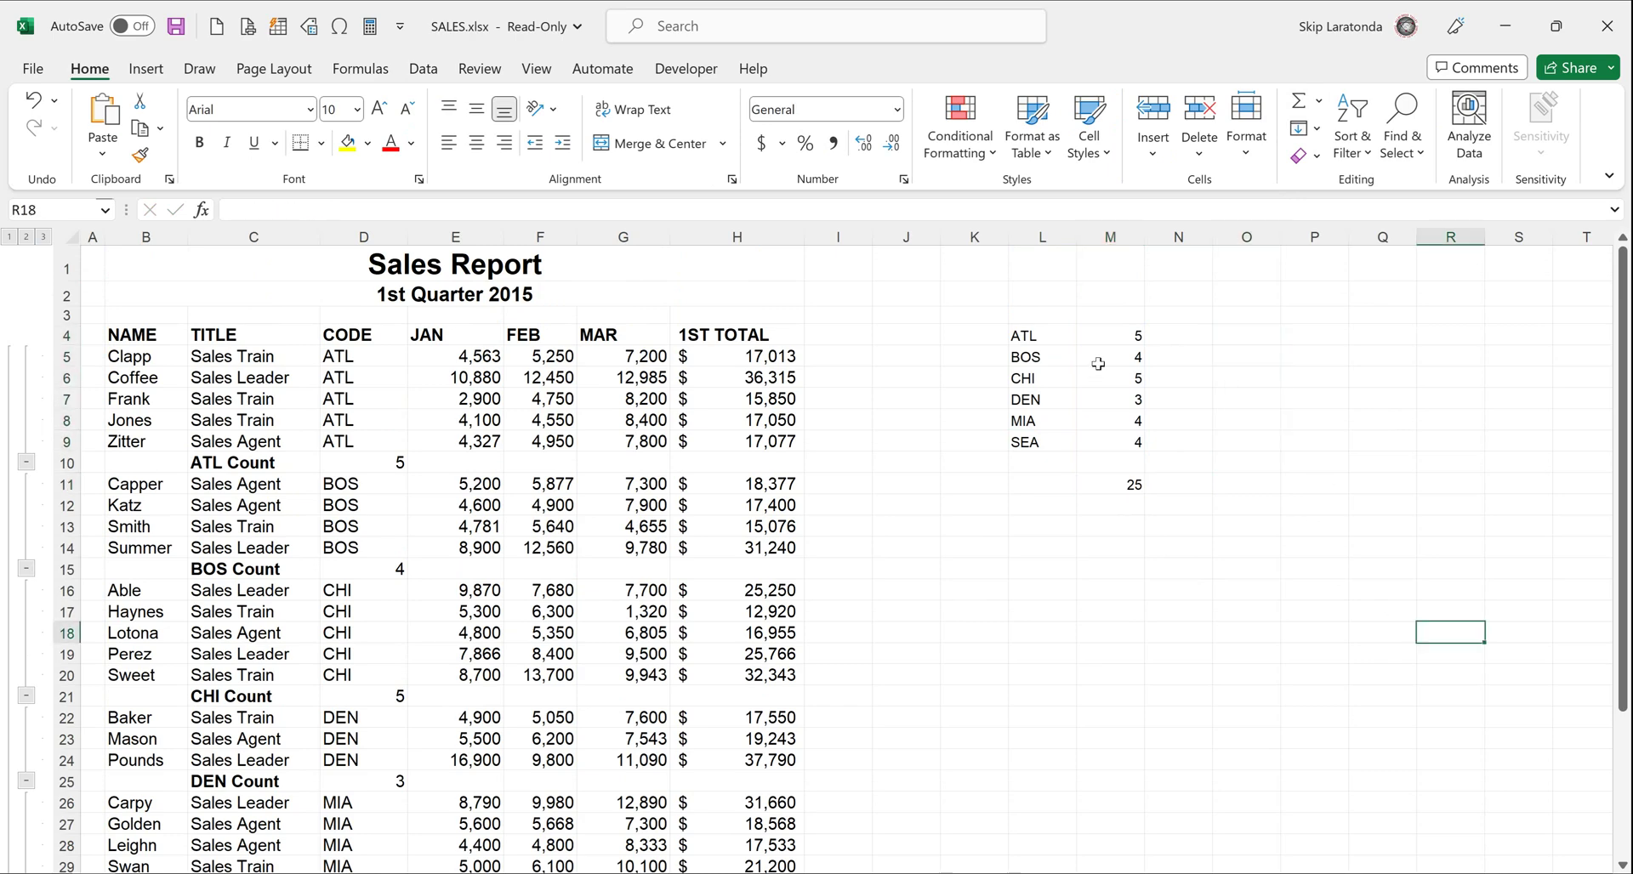
drag(1033, 335, 1122, 443)
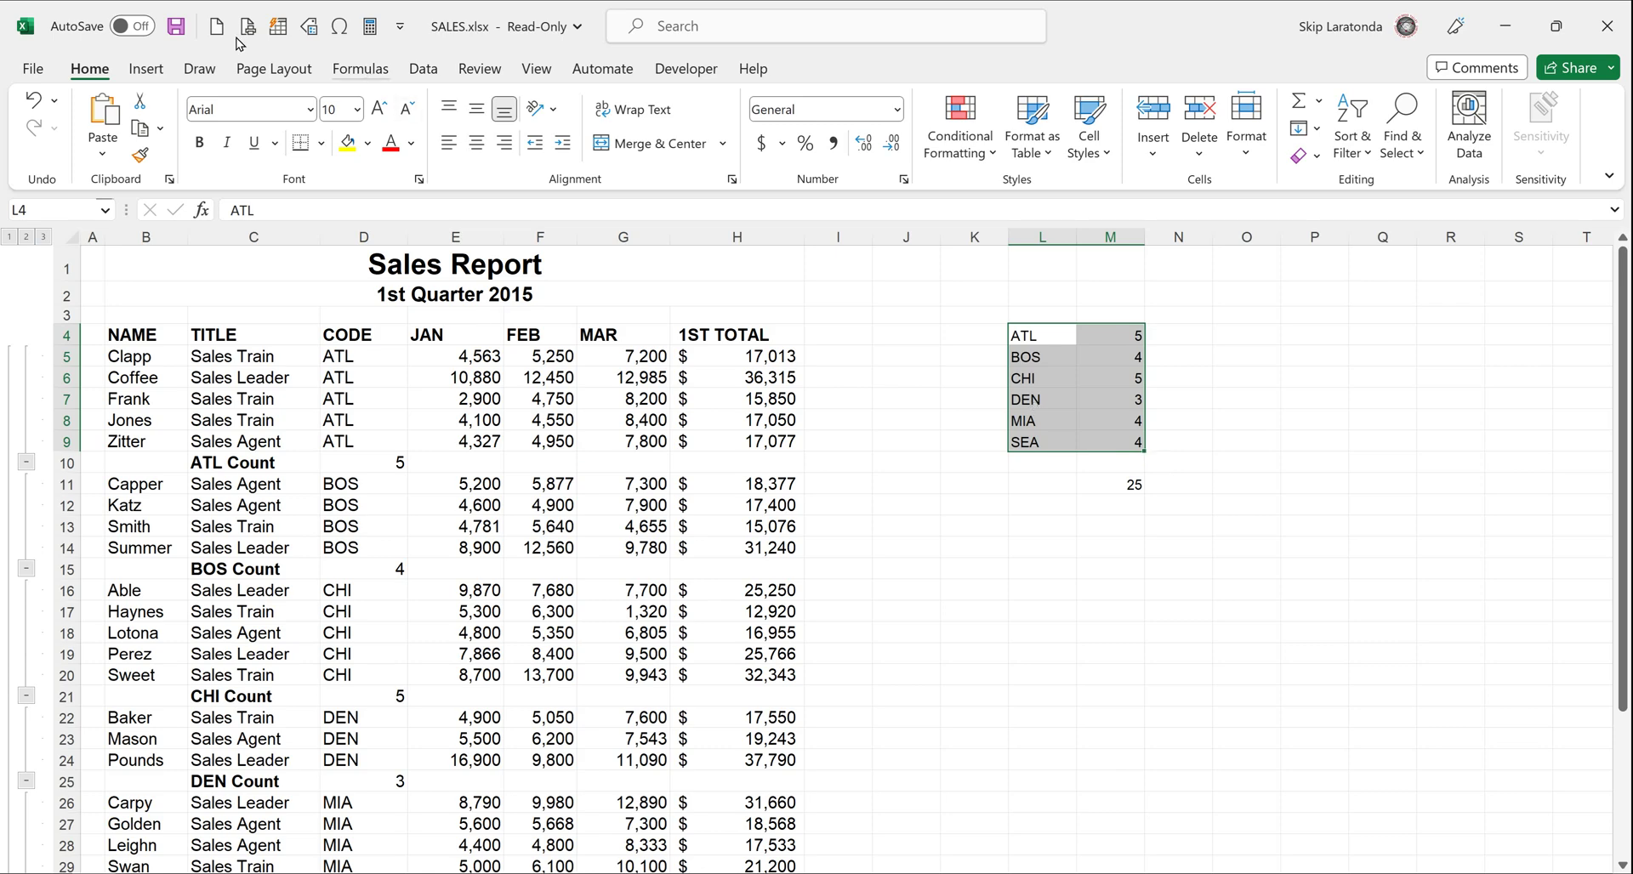
click(149, 72)
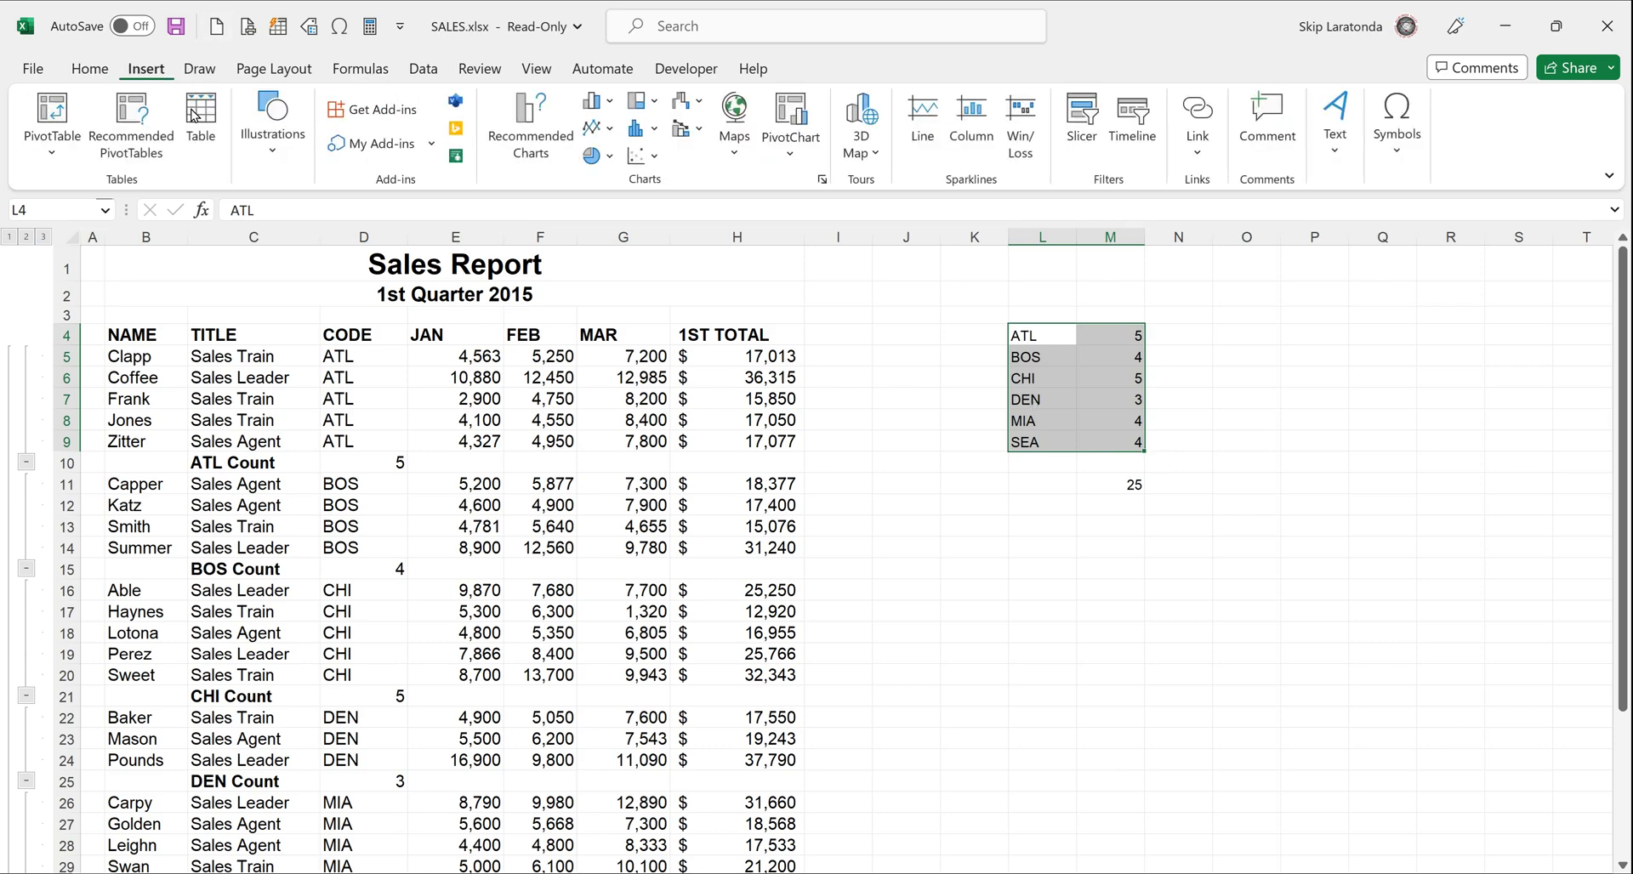
Insert a Pie chart of L4:M9 from Recommended Charts
click(536, 132)
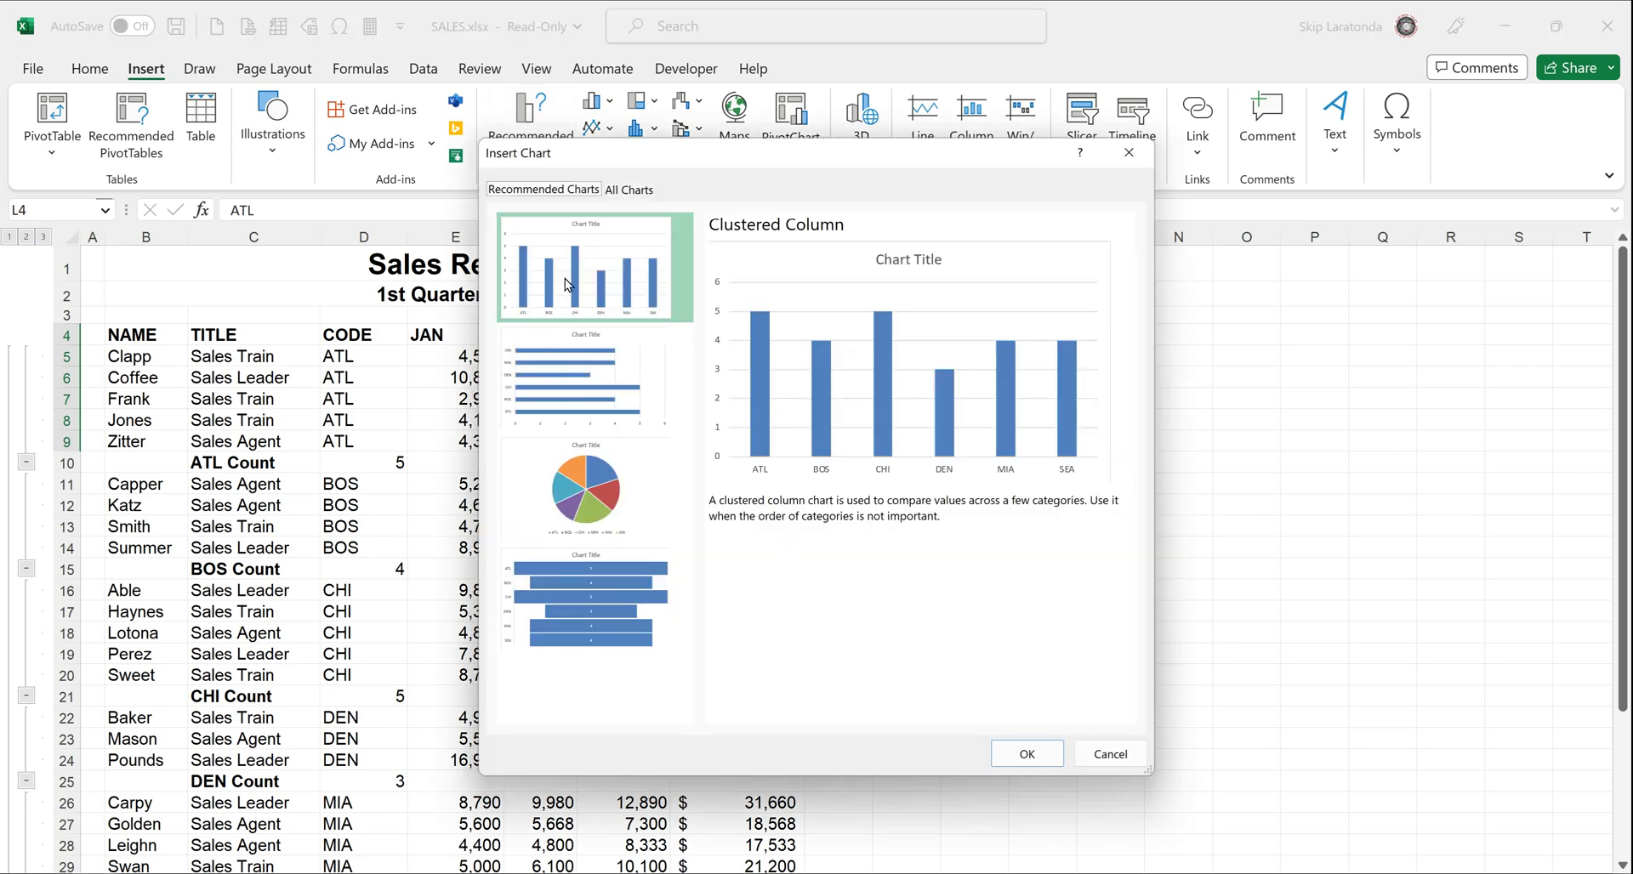
click(593, 479)
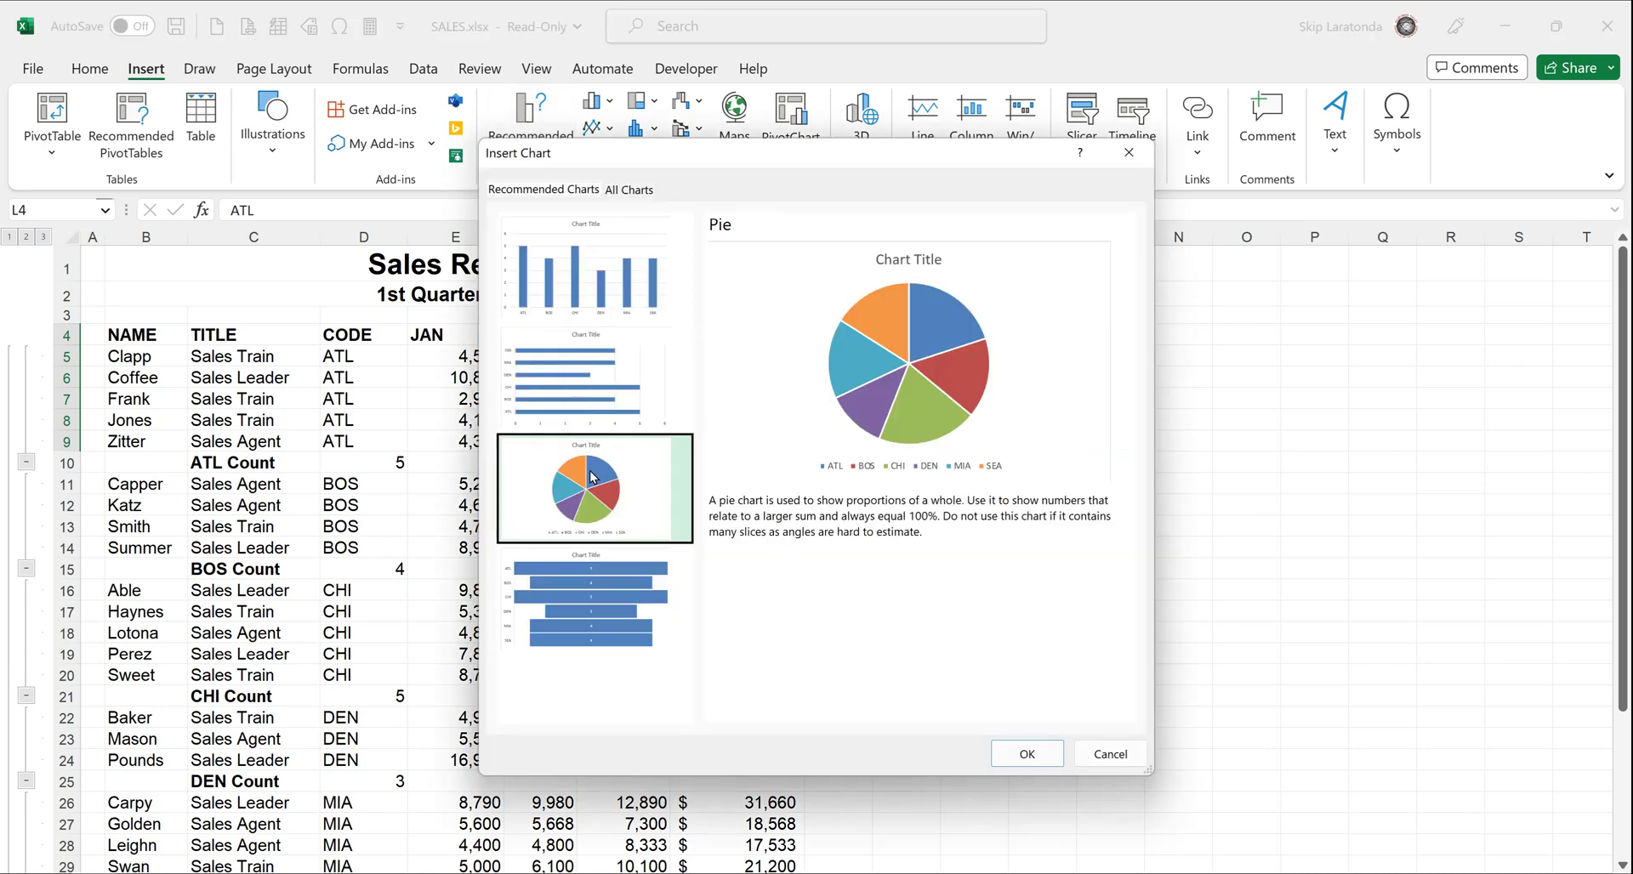
click(1025, 754)
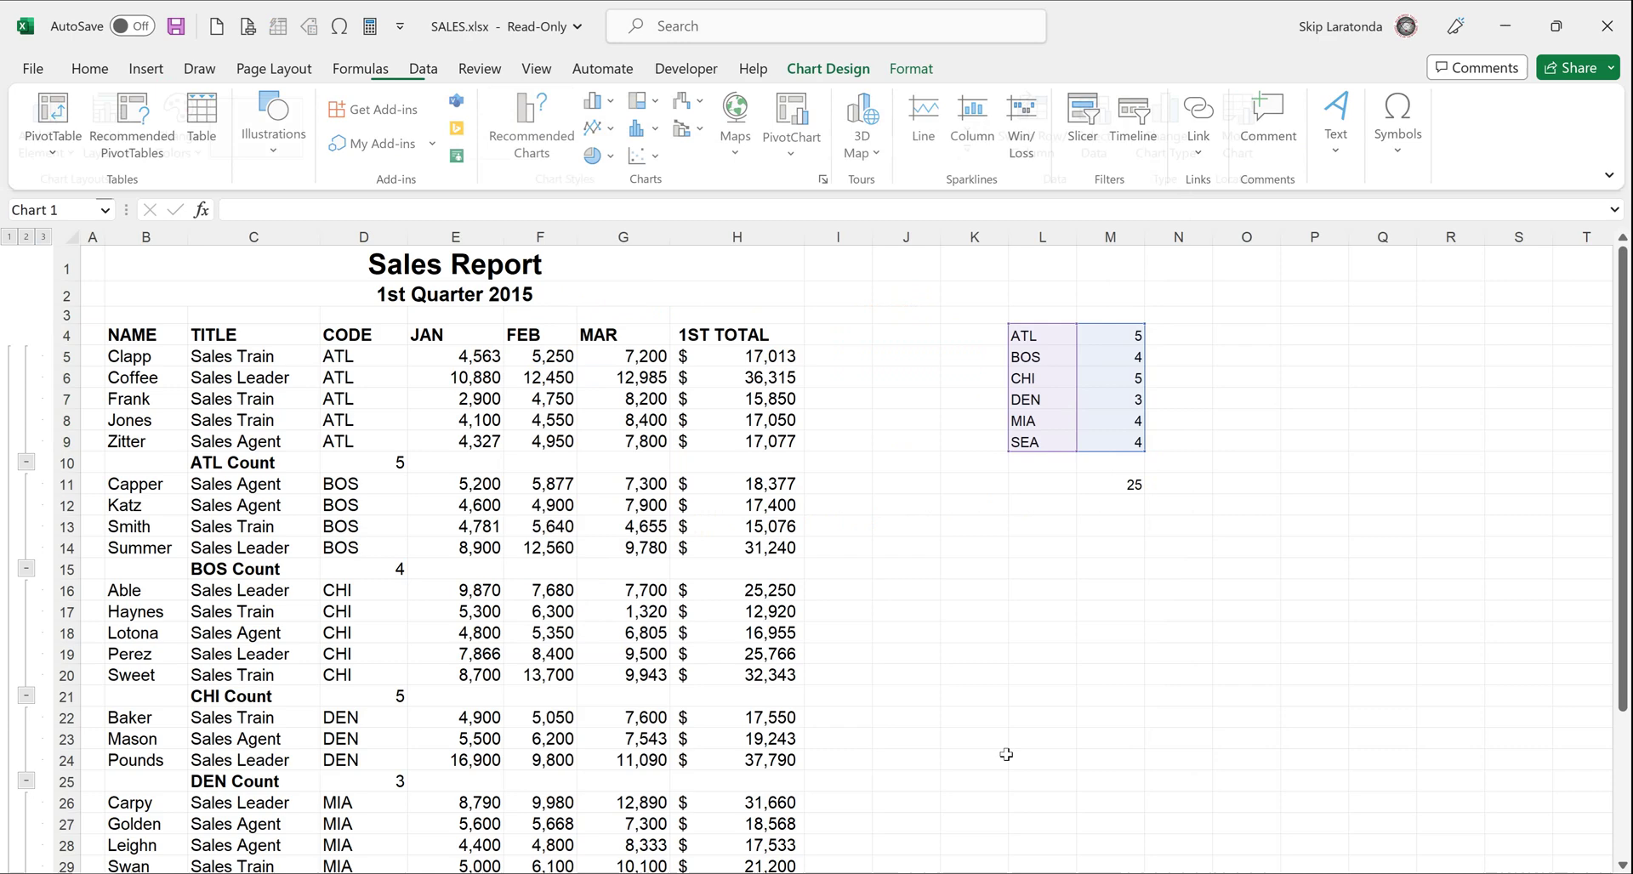
Drag the pie chart under the L4:M9 count table, right of the report
drag(965, 423, 1241, 546)
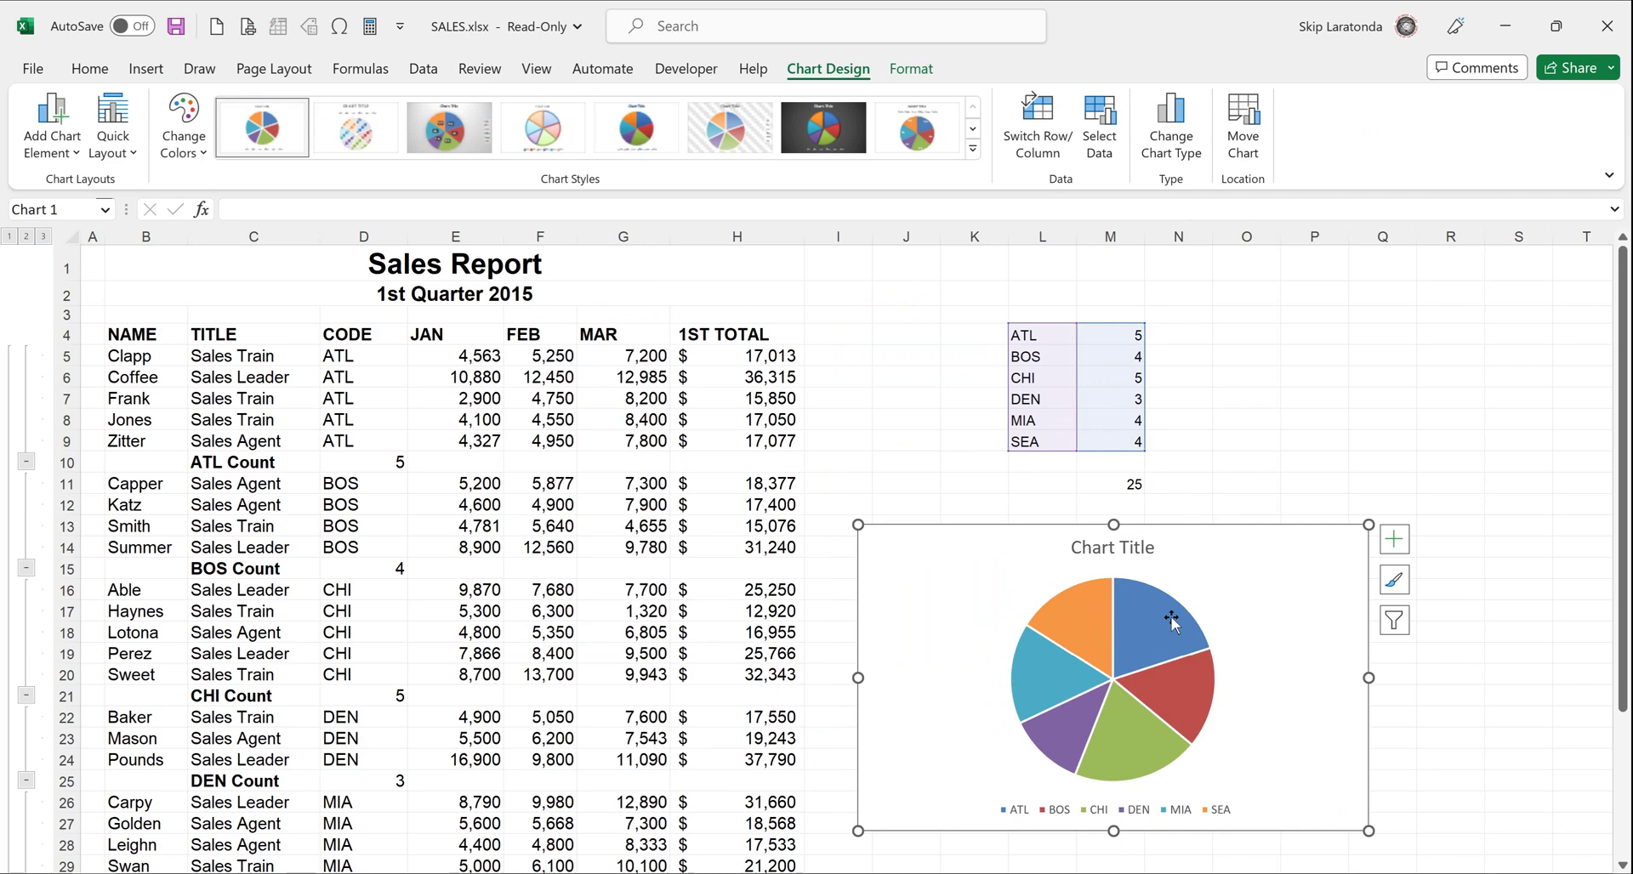
Move the pie chart onto a new chart sheet called Chart1
click(1242, 138)
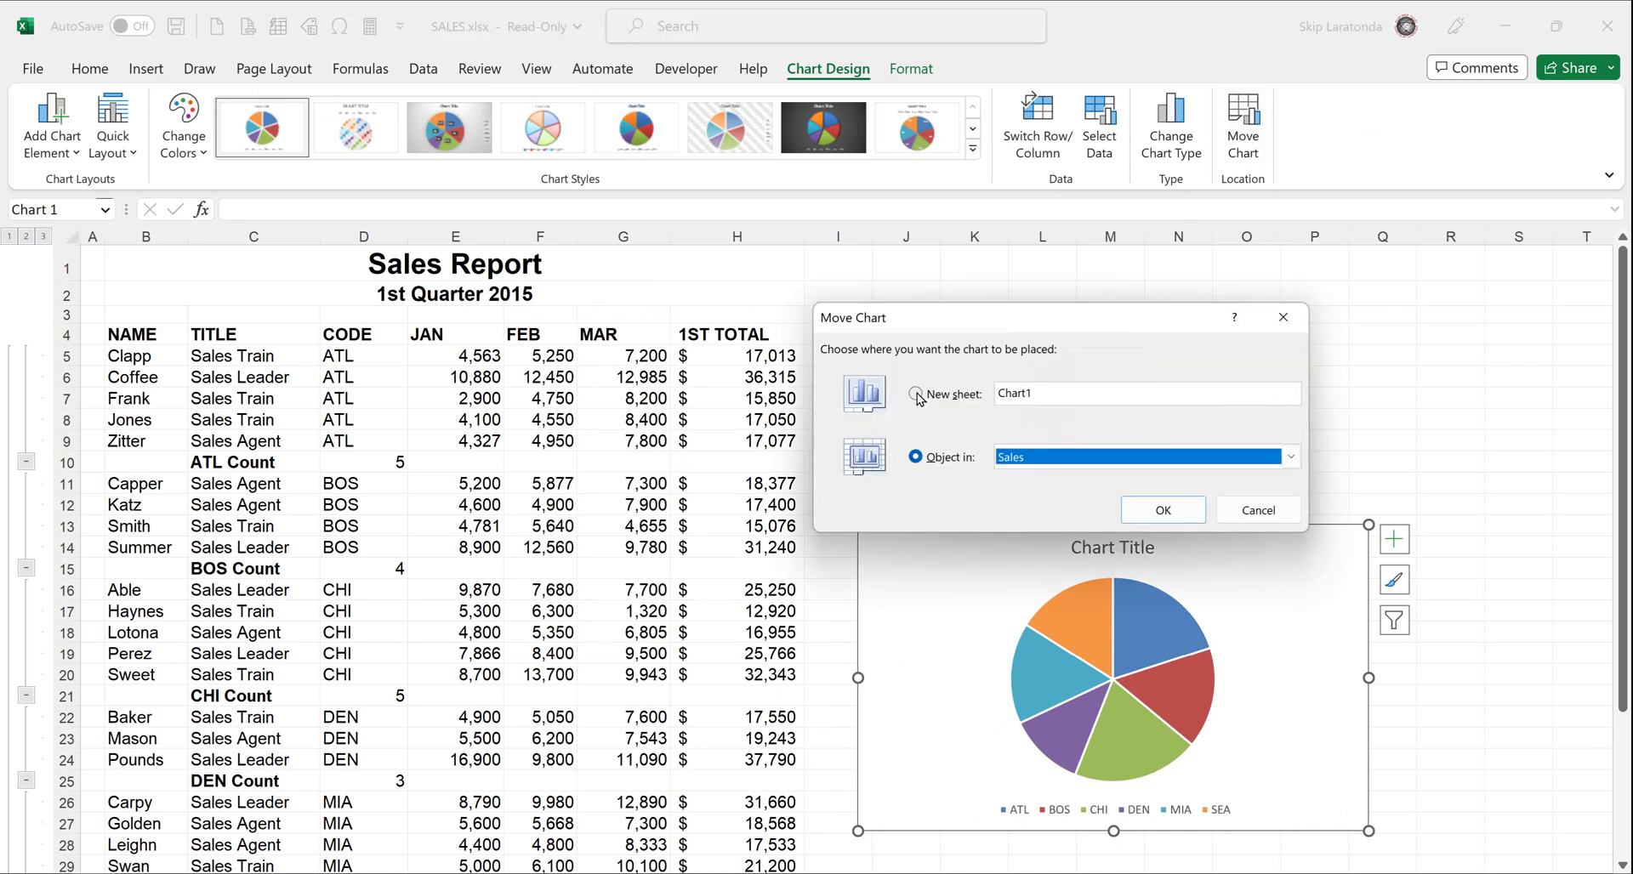
click(916, 395)
click(1158, 513)
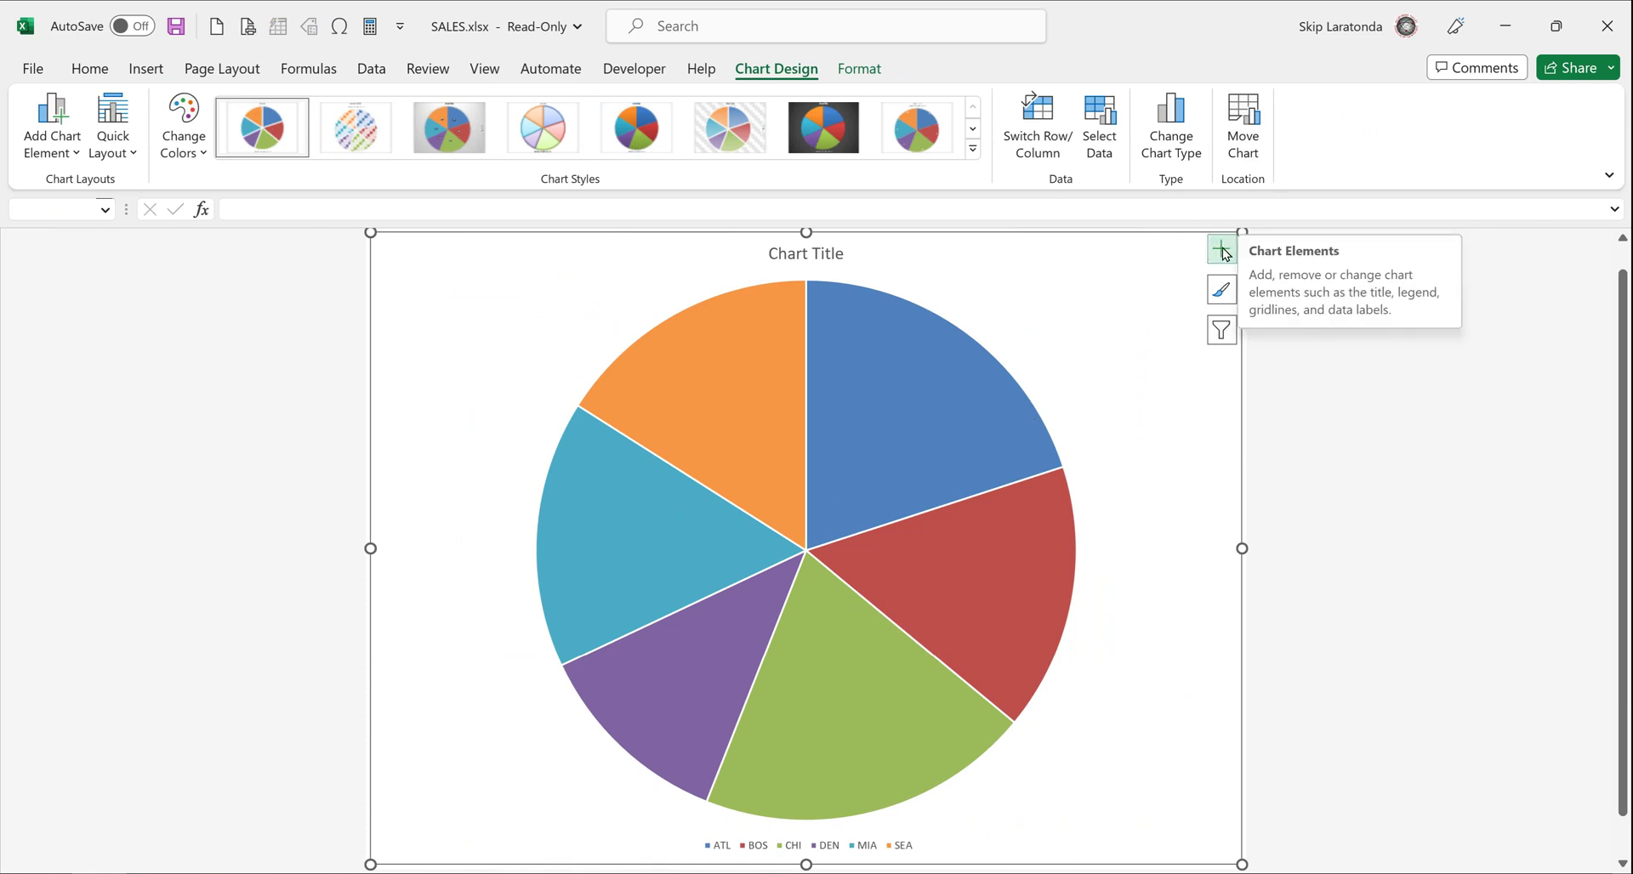
Add slice data labels showing Percentage rather than Value, e.g. ATL 20%
click(1222, 252)
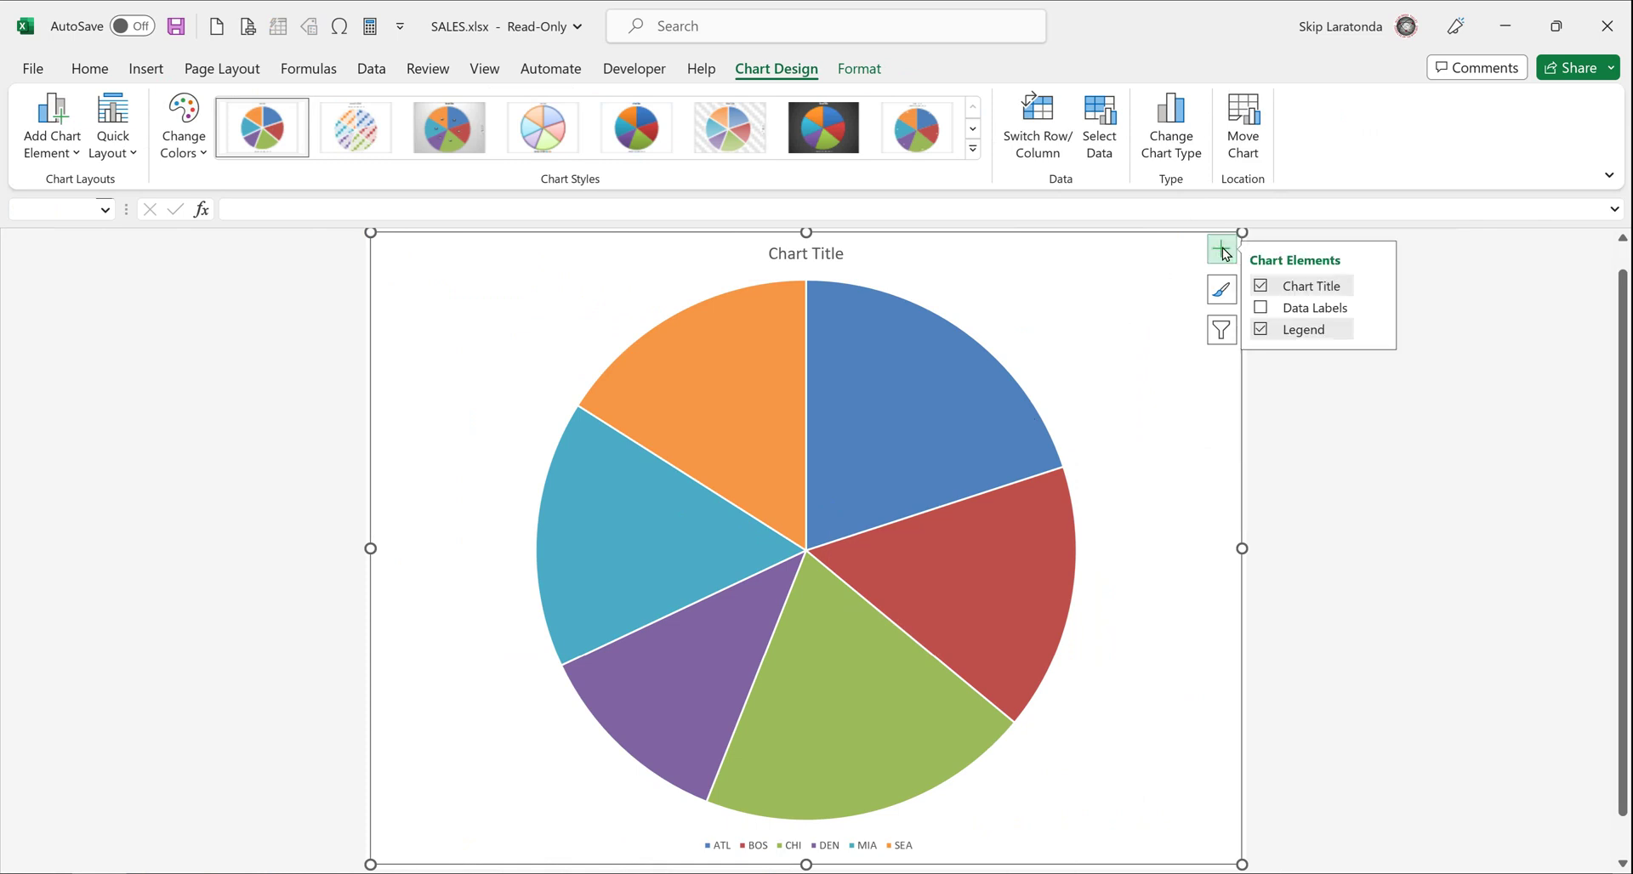
click(1263, 310)
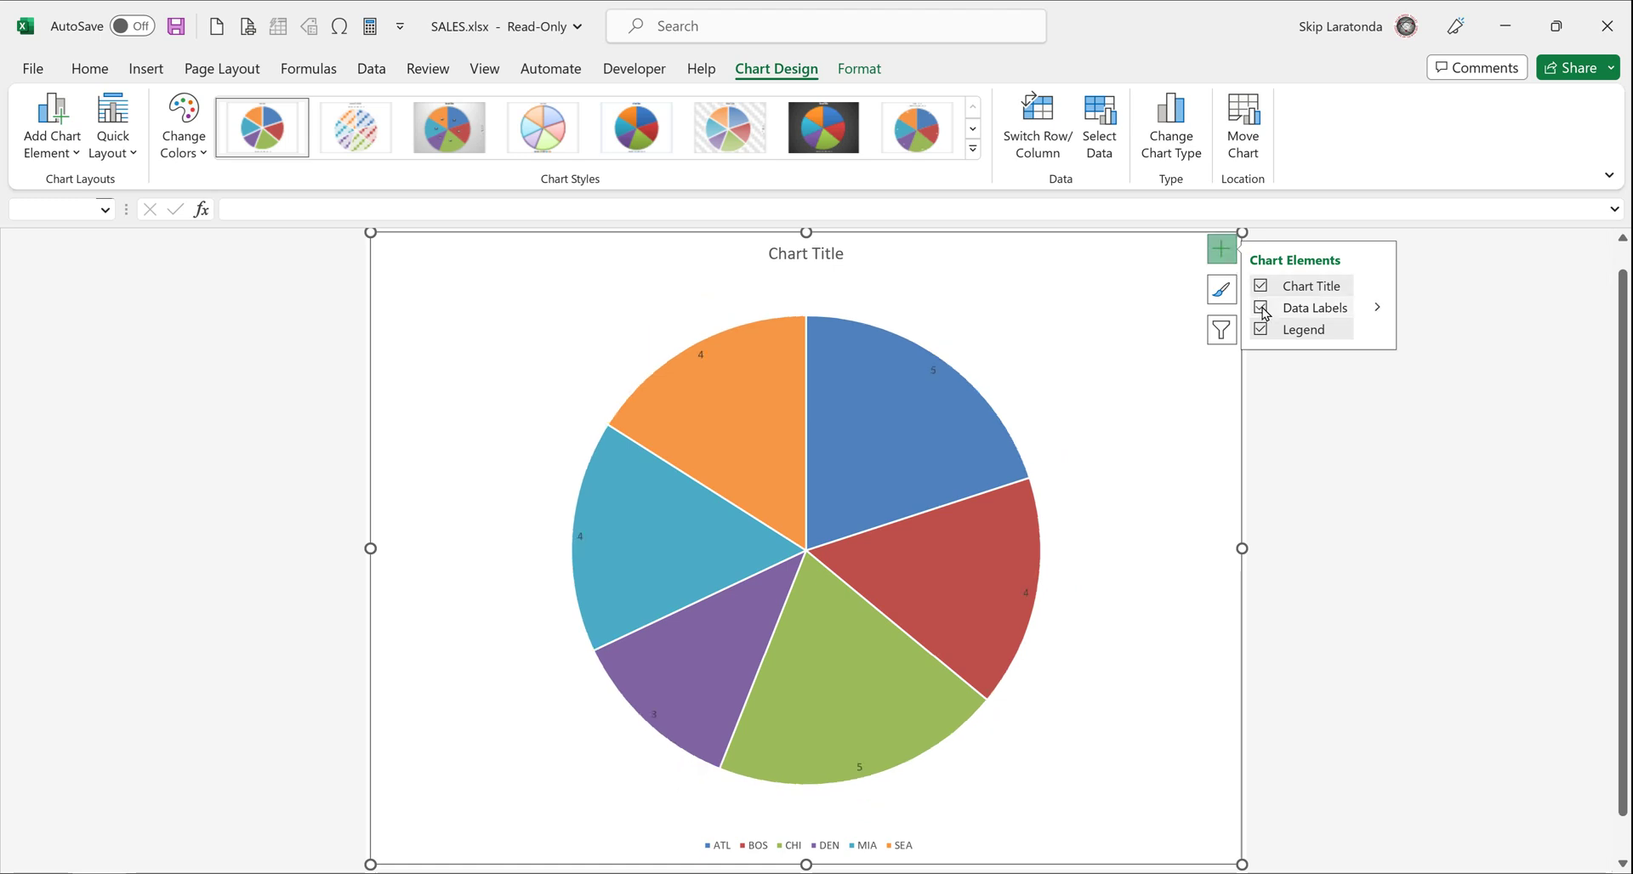
click(1378, 309)
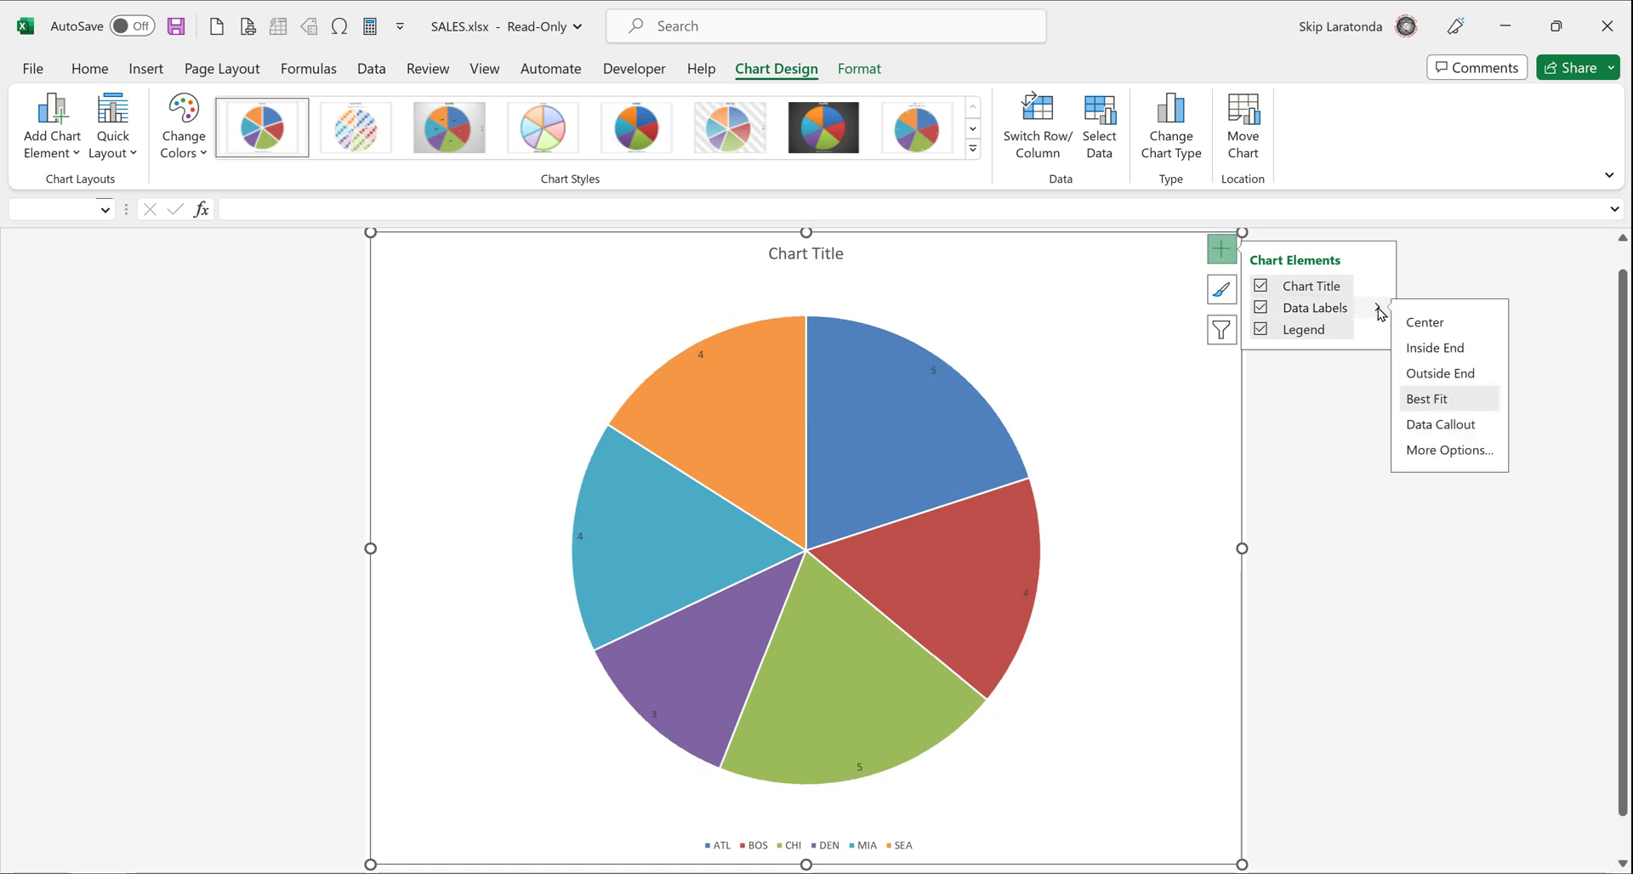
click(1446, 450)
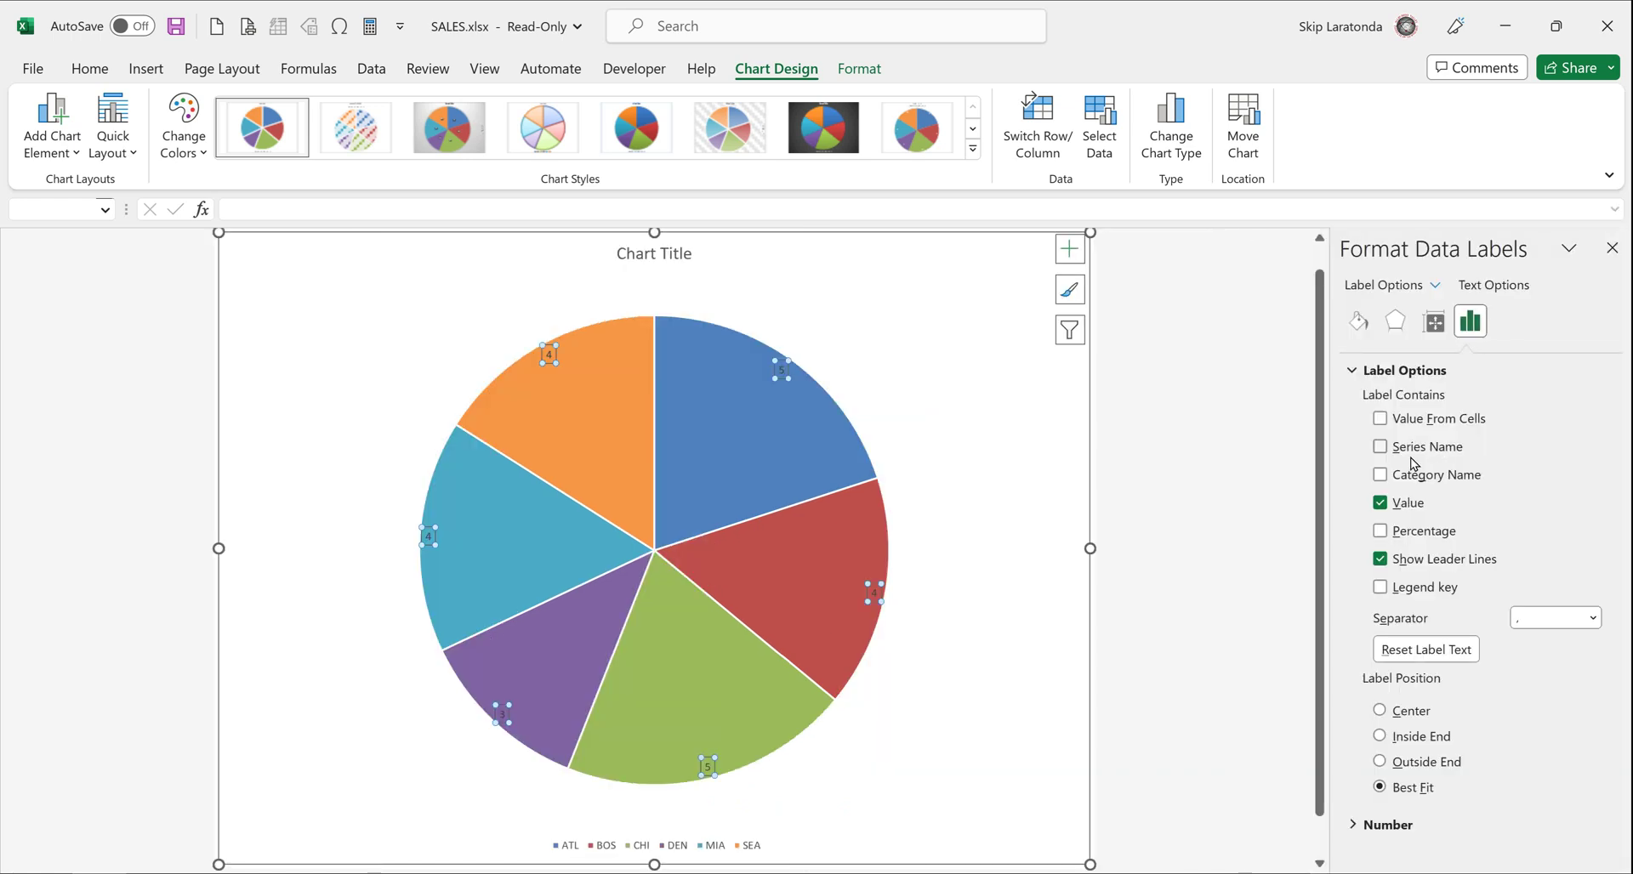
click(1379, 503)
click(1380, 531)
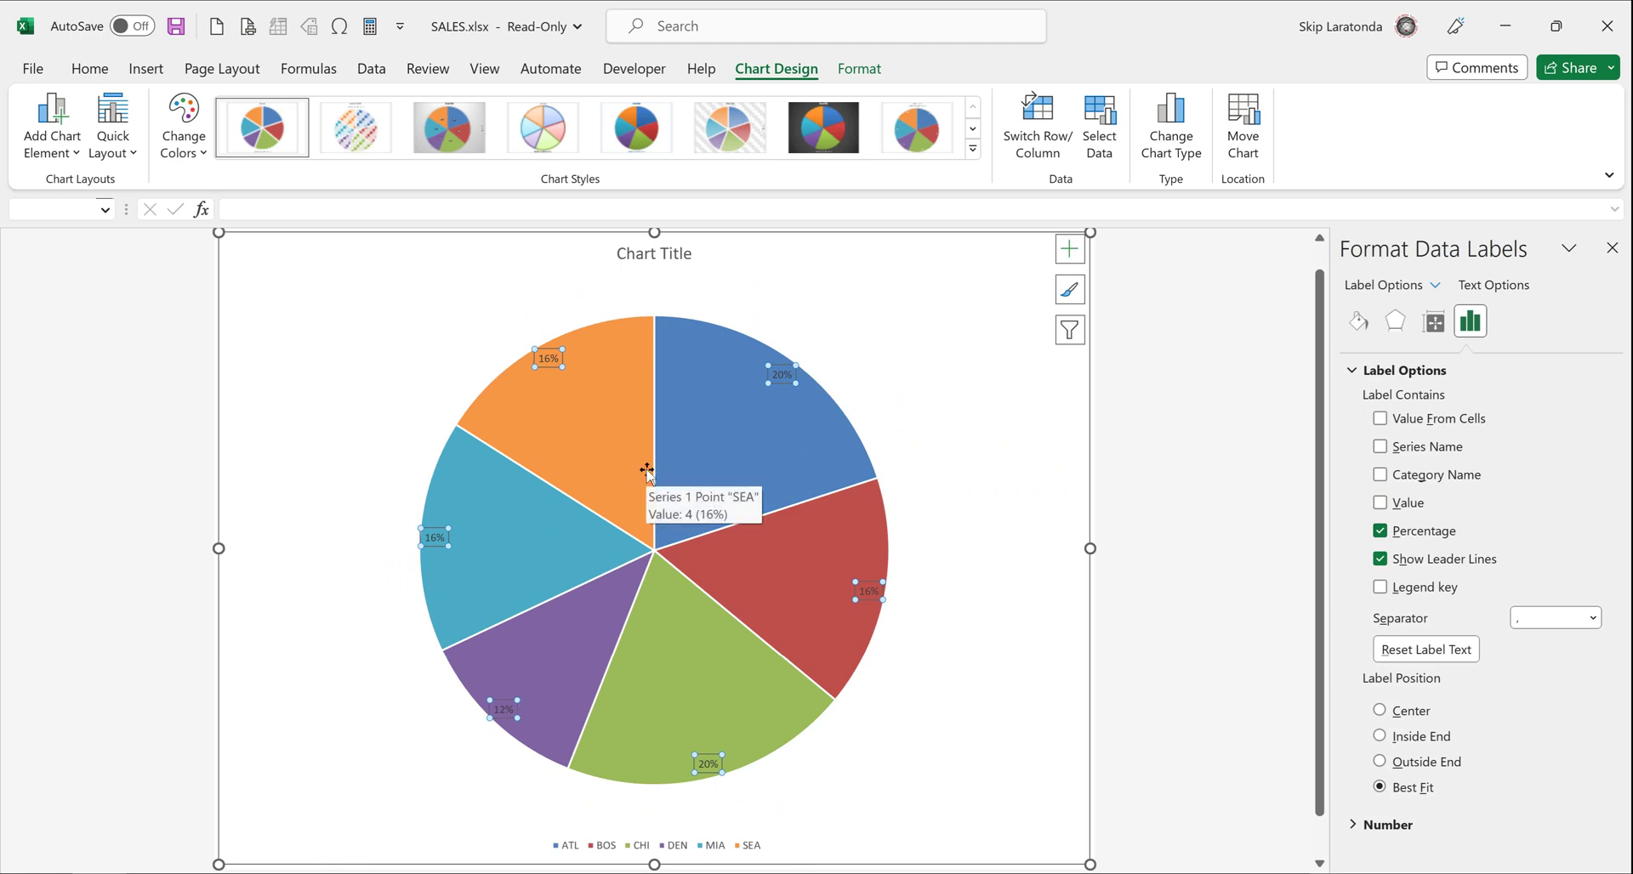
Make the pie's percentage data labels bold at font size 18
click(893, 354)
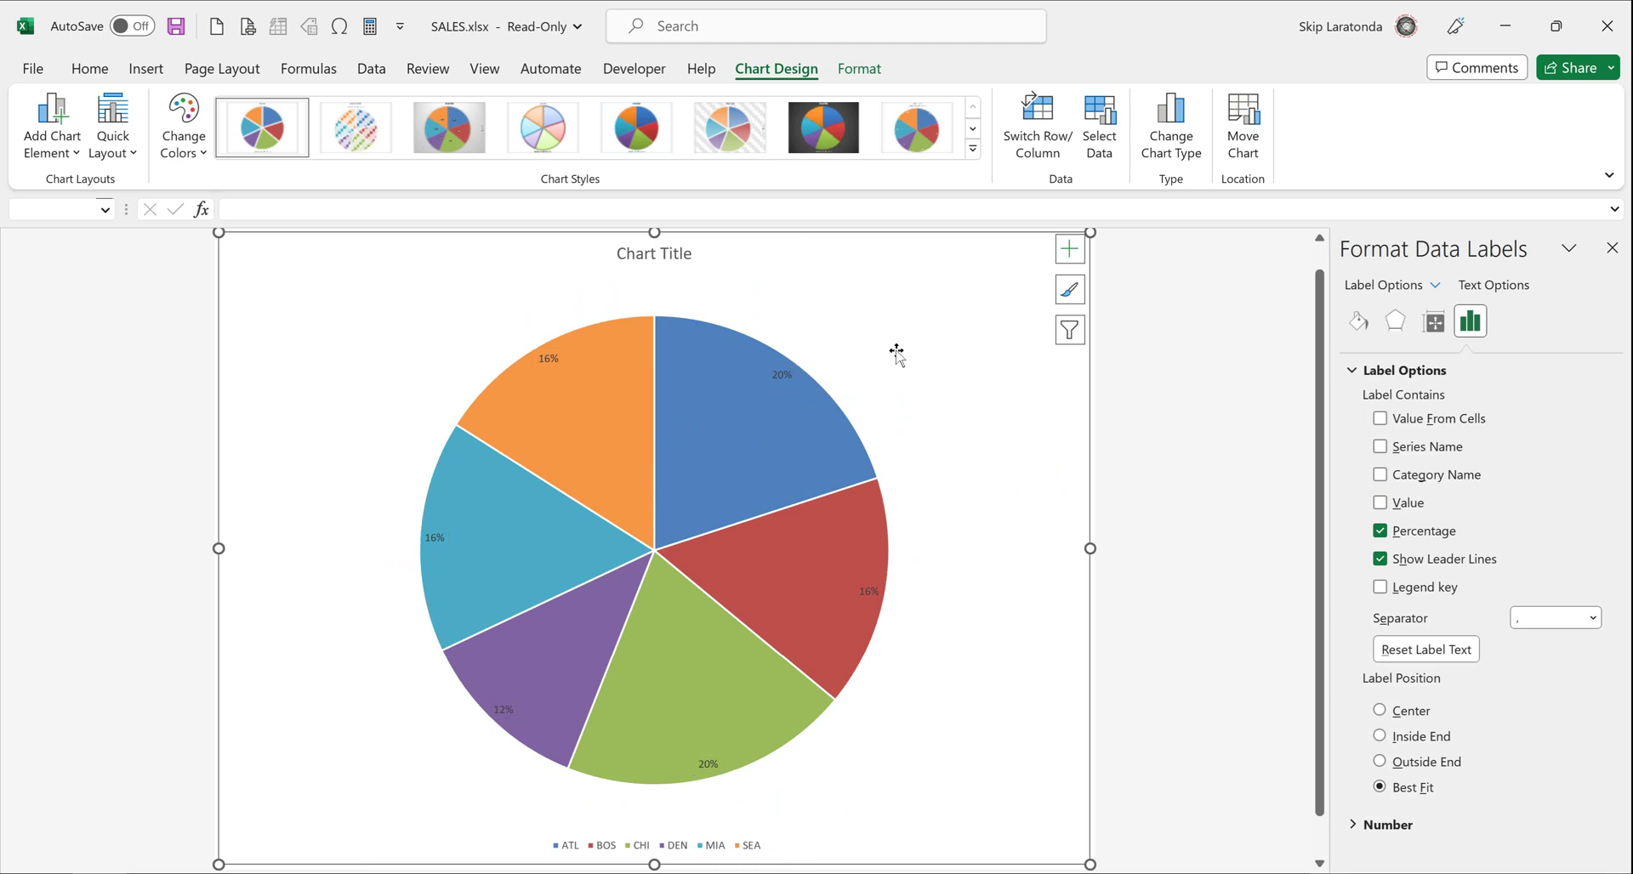
click(550, 359)
click(89, 68)
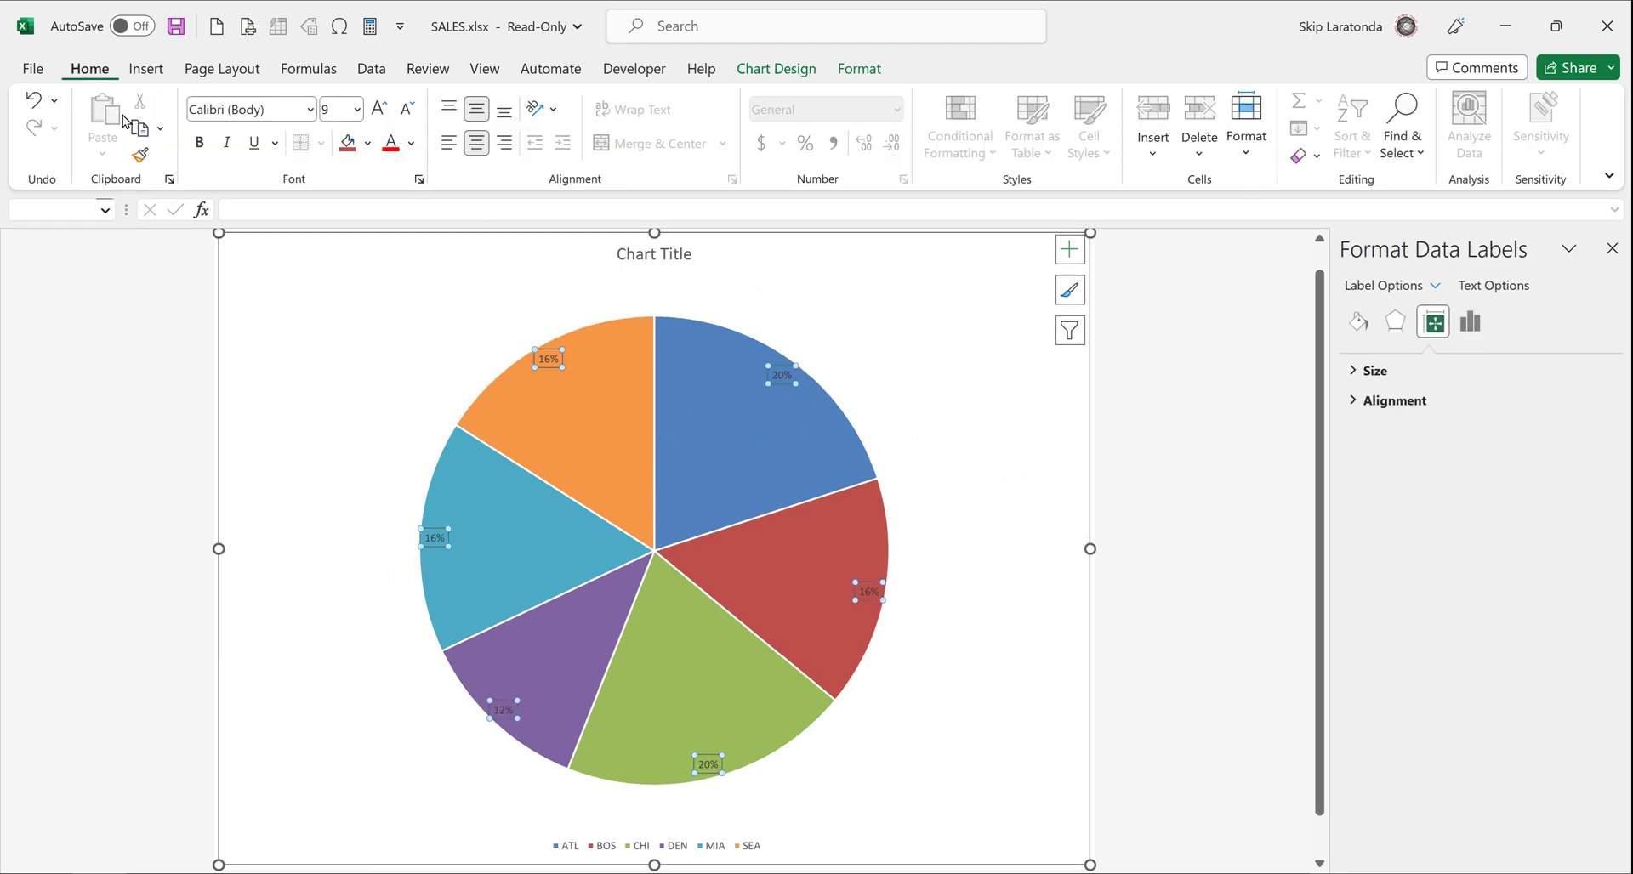
click(199, 142)
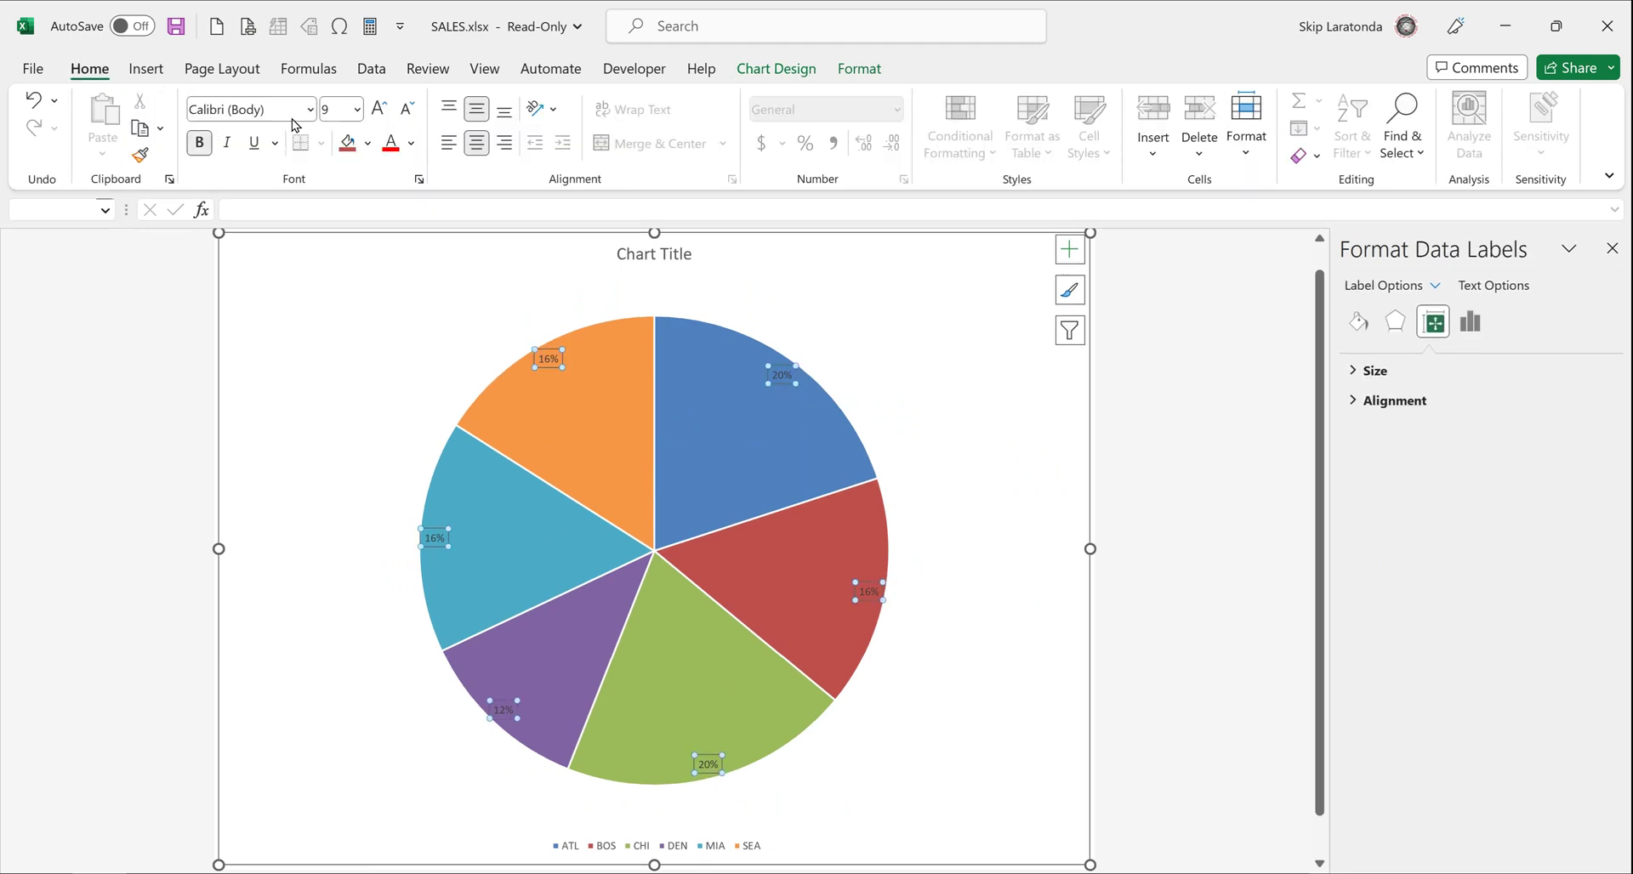
click(357, 110)
key(Escape)
text(18)
key(Return)
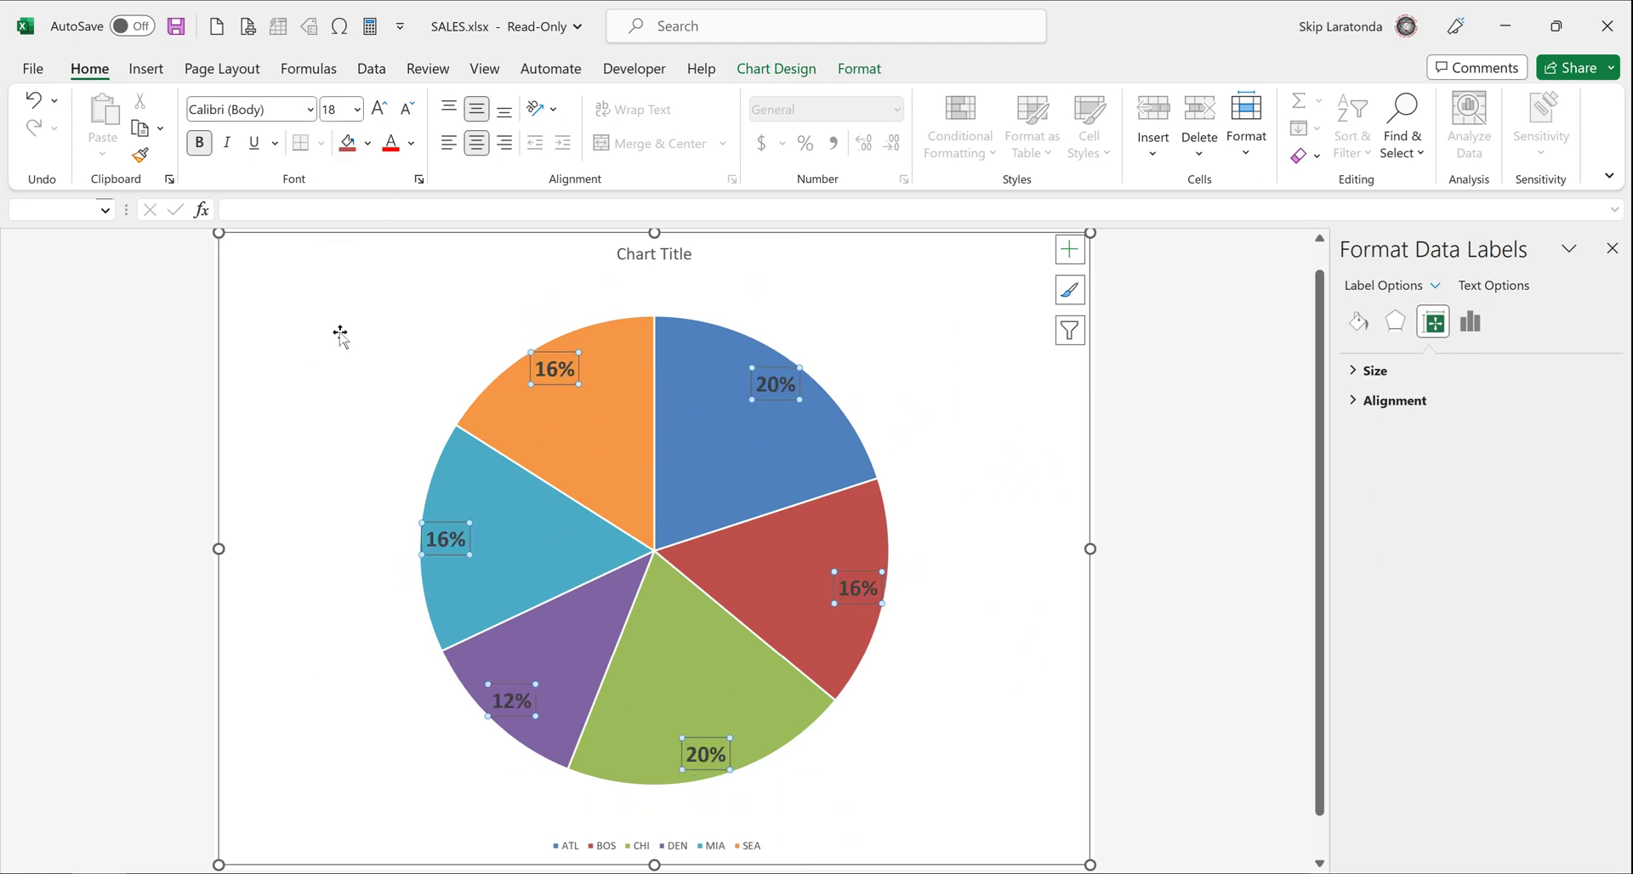
Set the chart legend's font size to 18
click(589, 849)
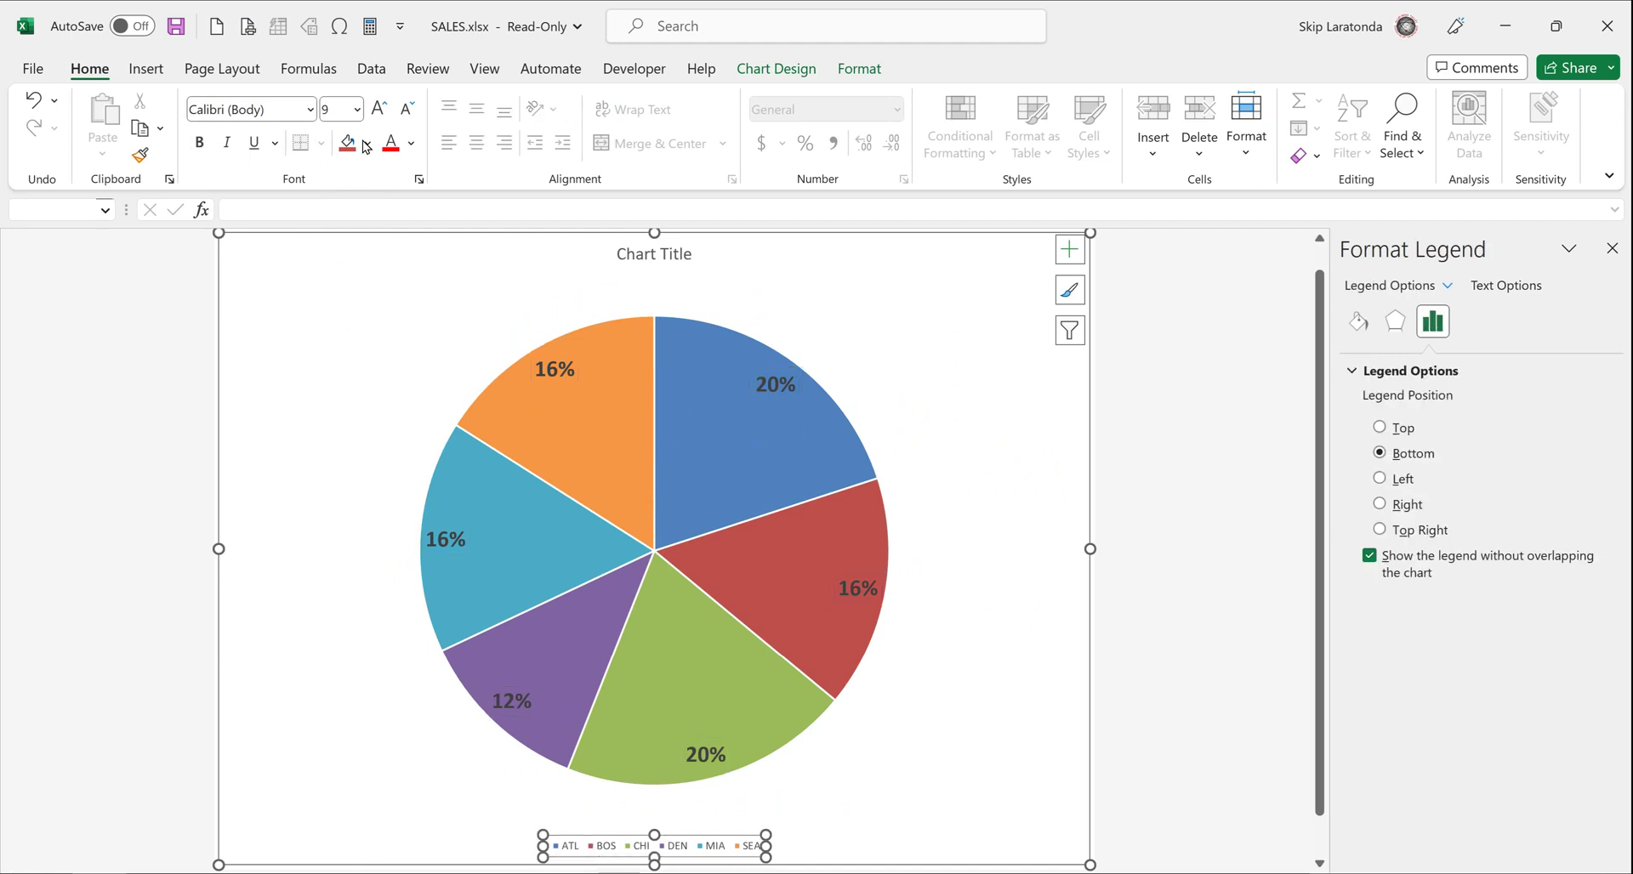
click(356, 109)
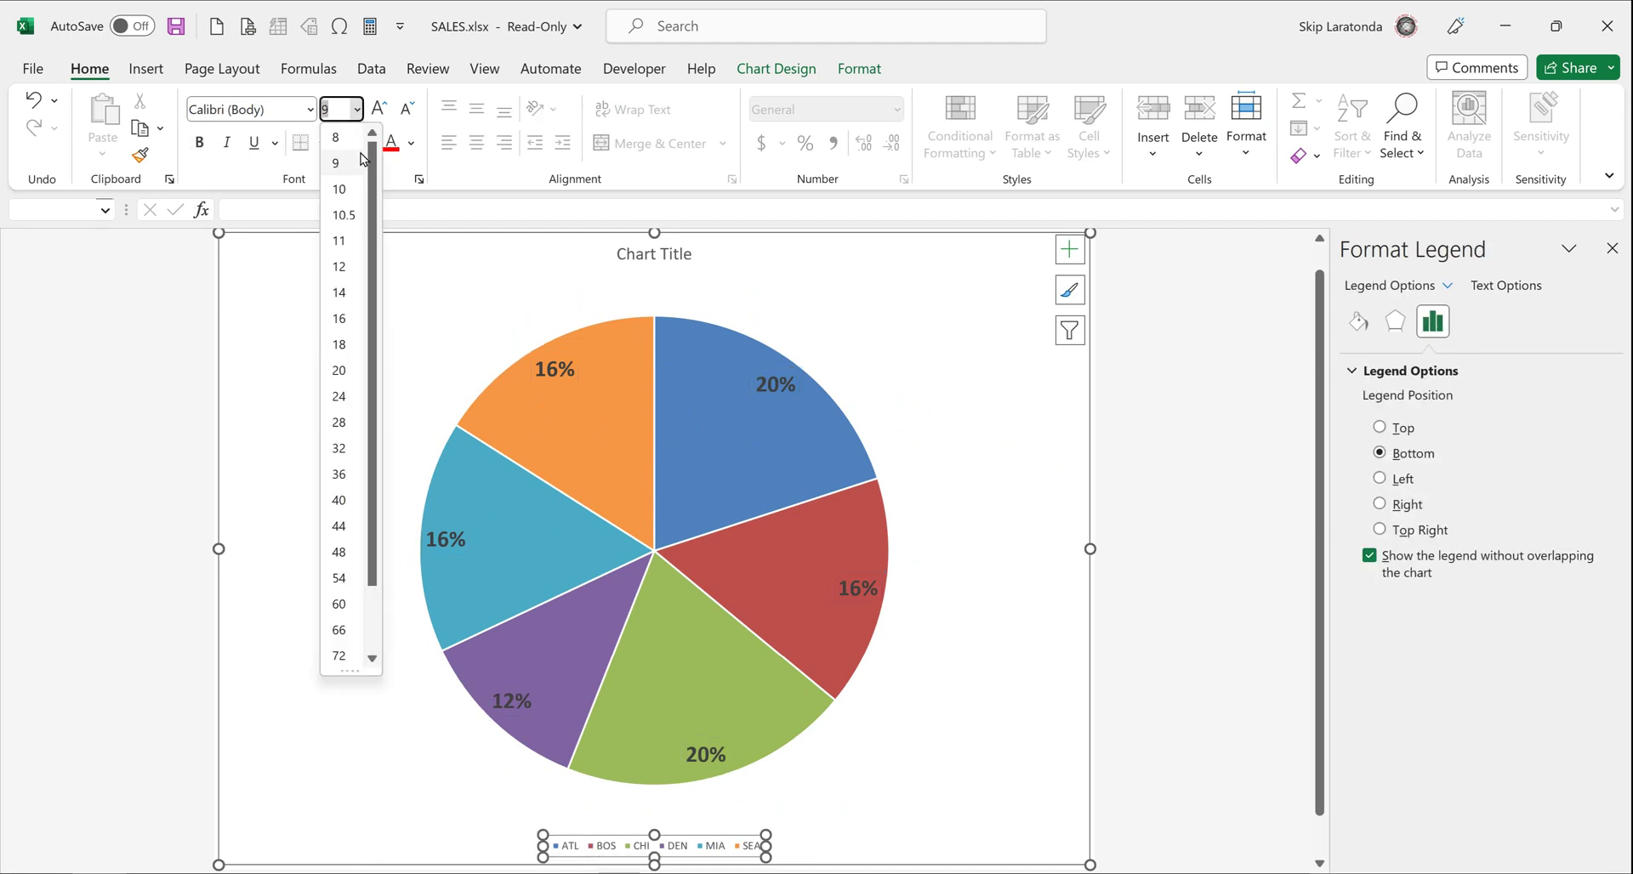
click(340, 345)
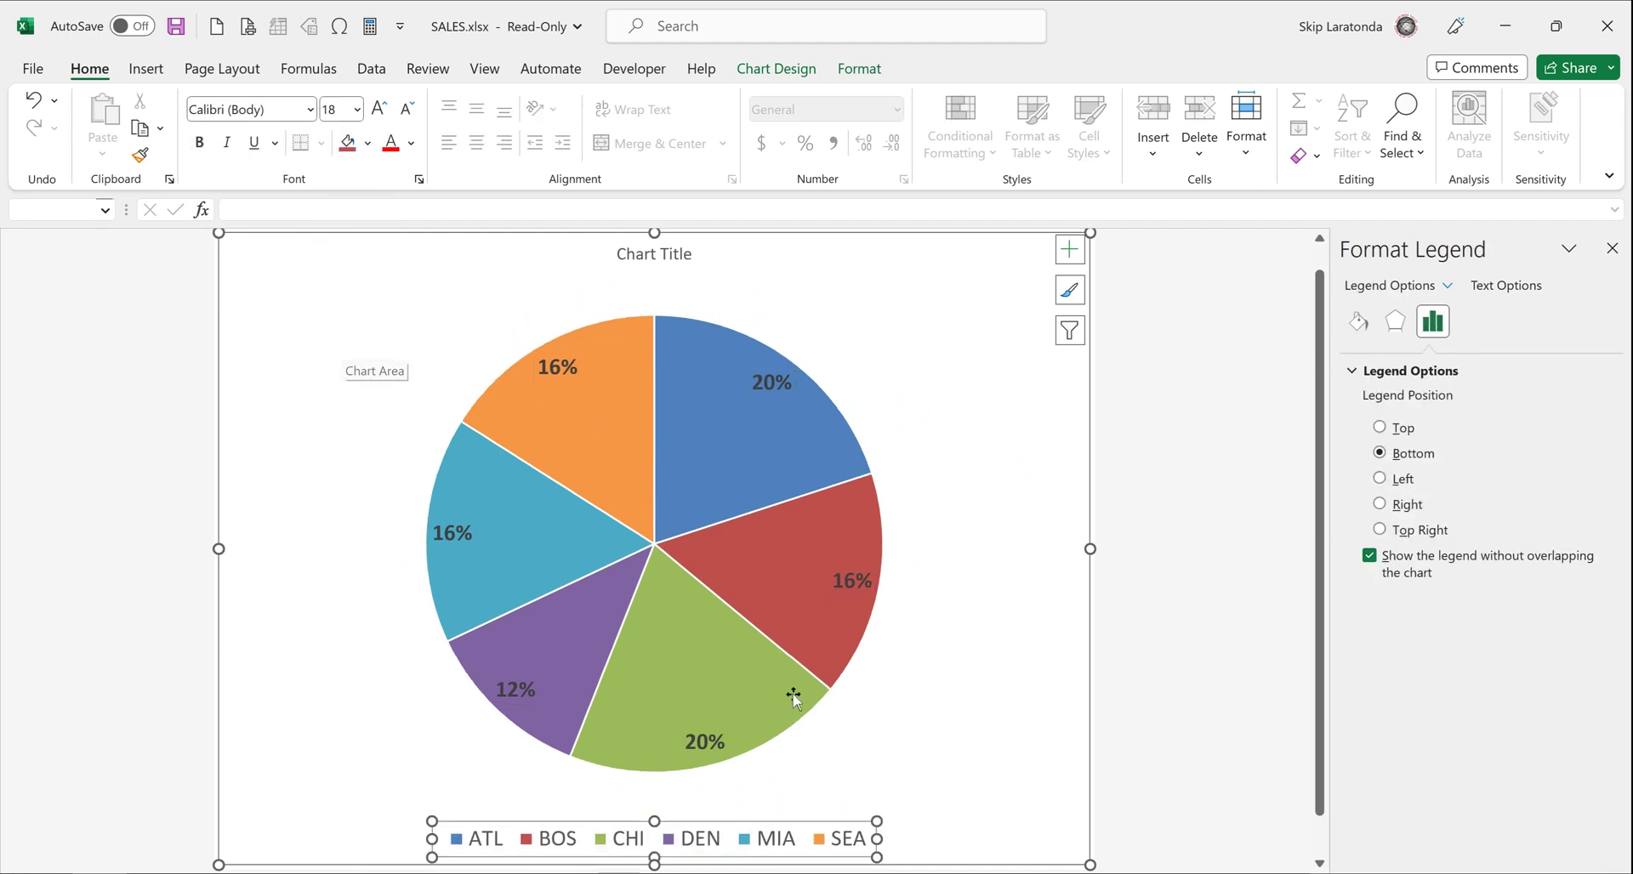
click(957, 587)
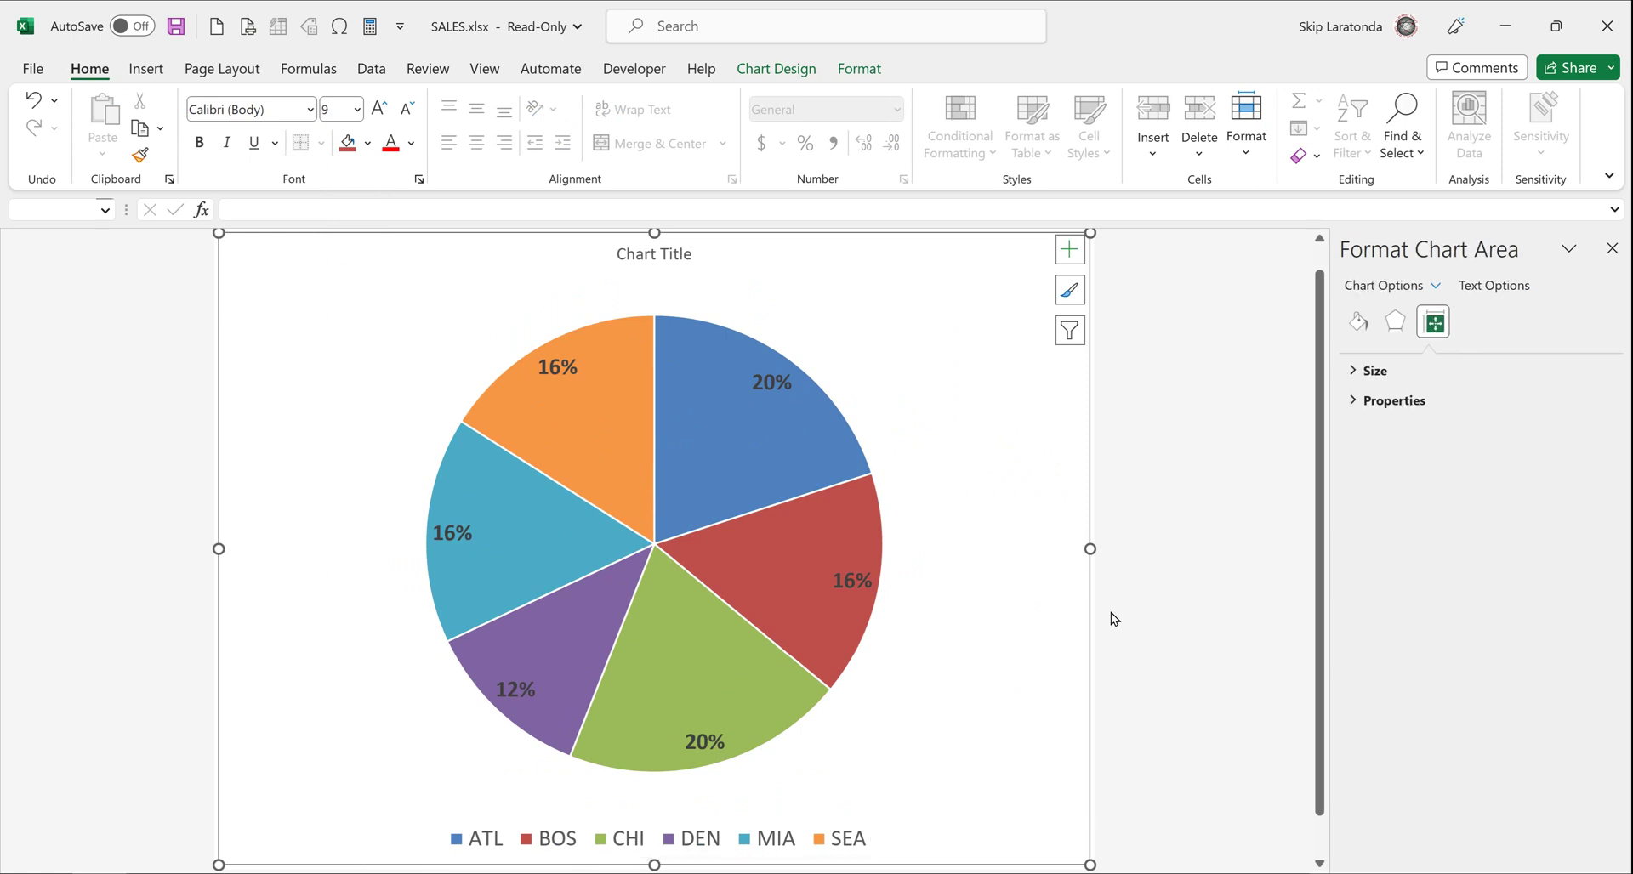
click(1193, 612)
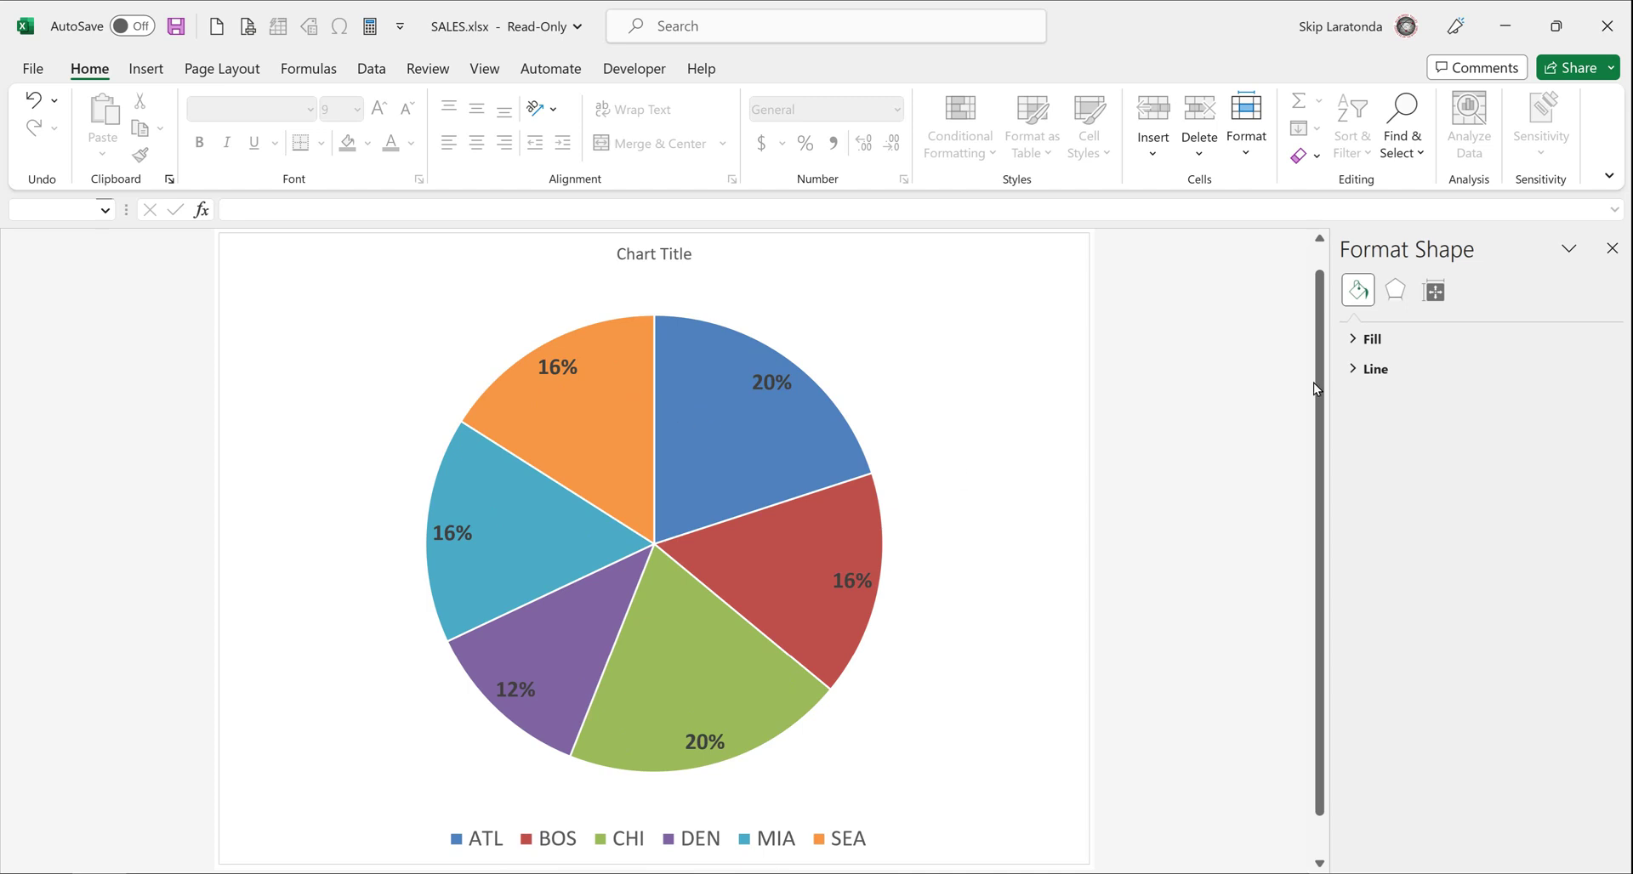
click(899, 364)
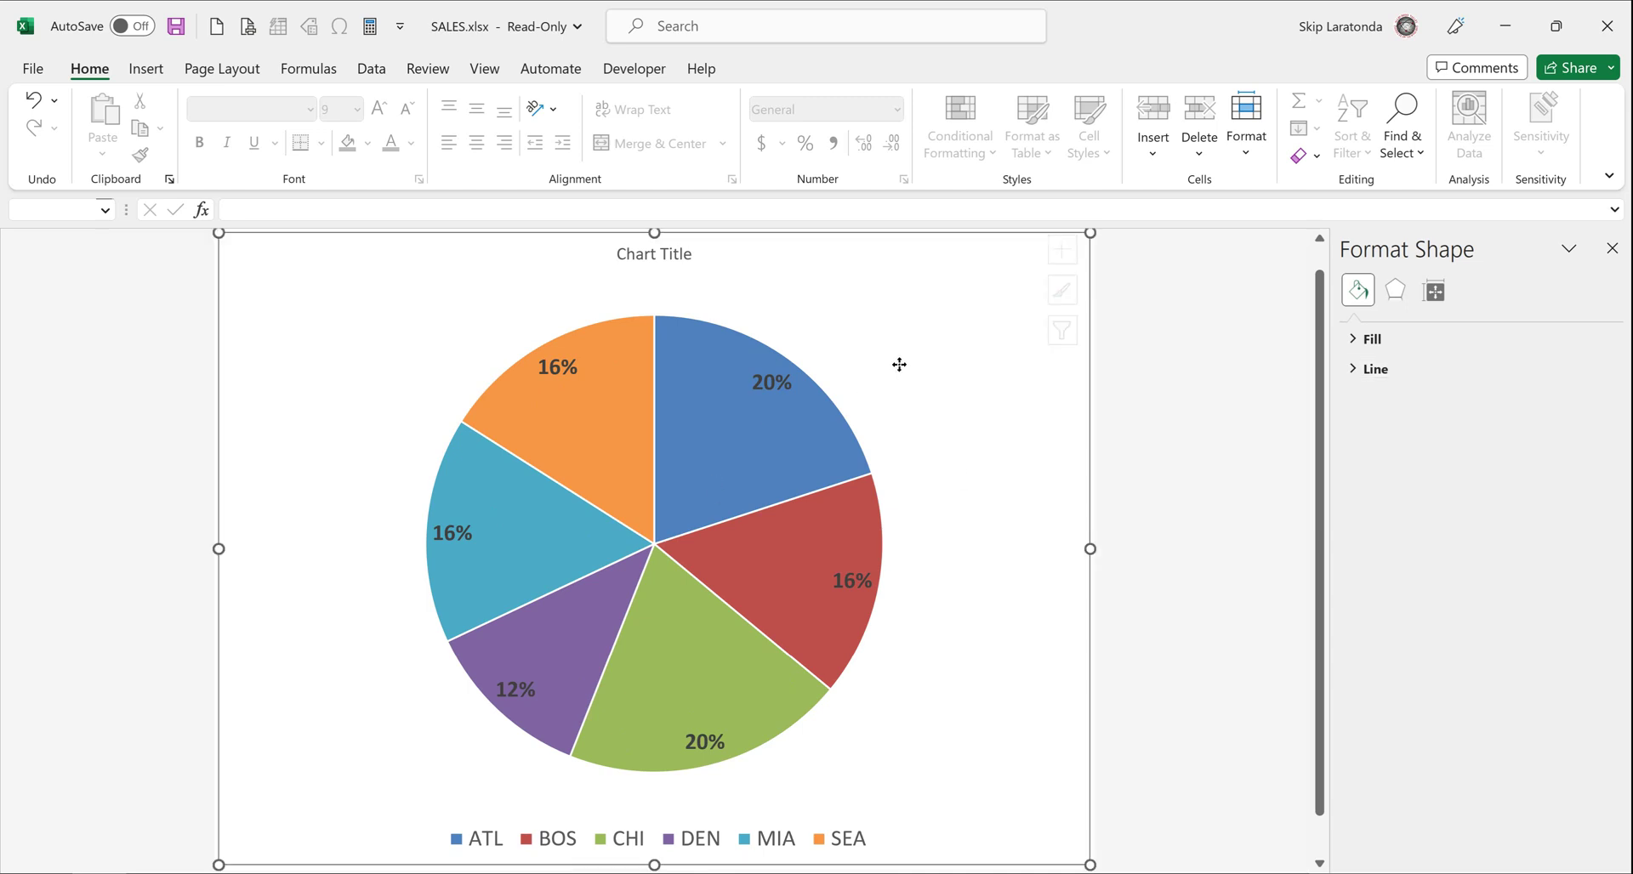
click(1070, 251)
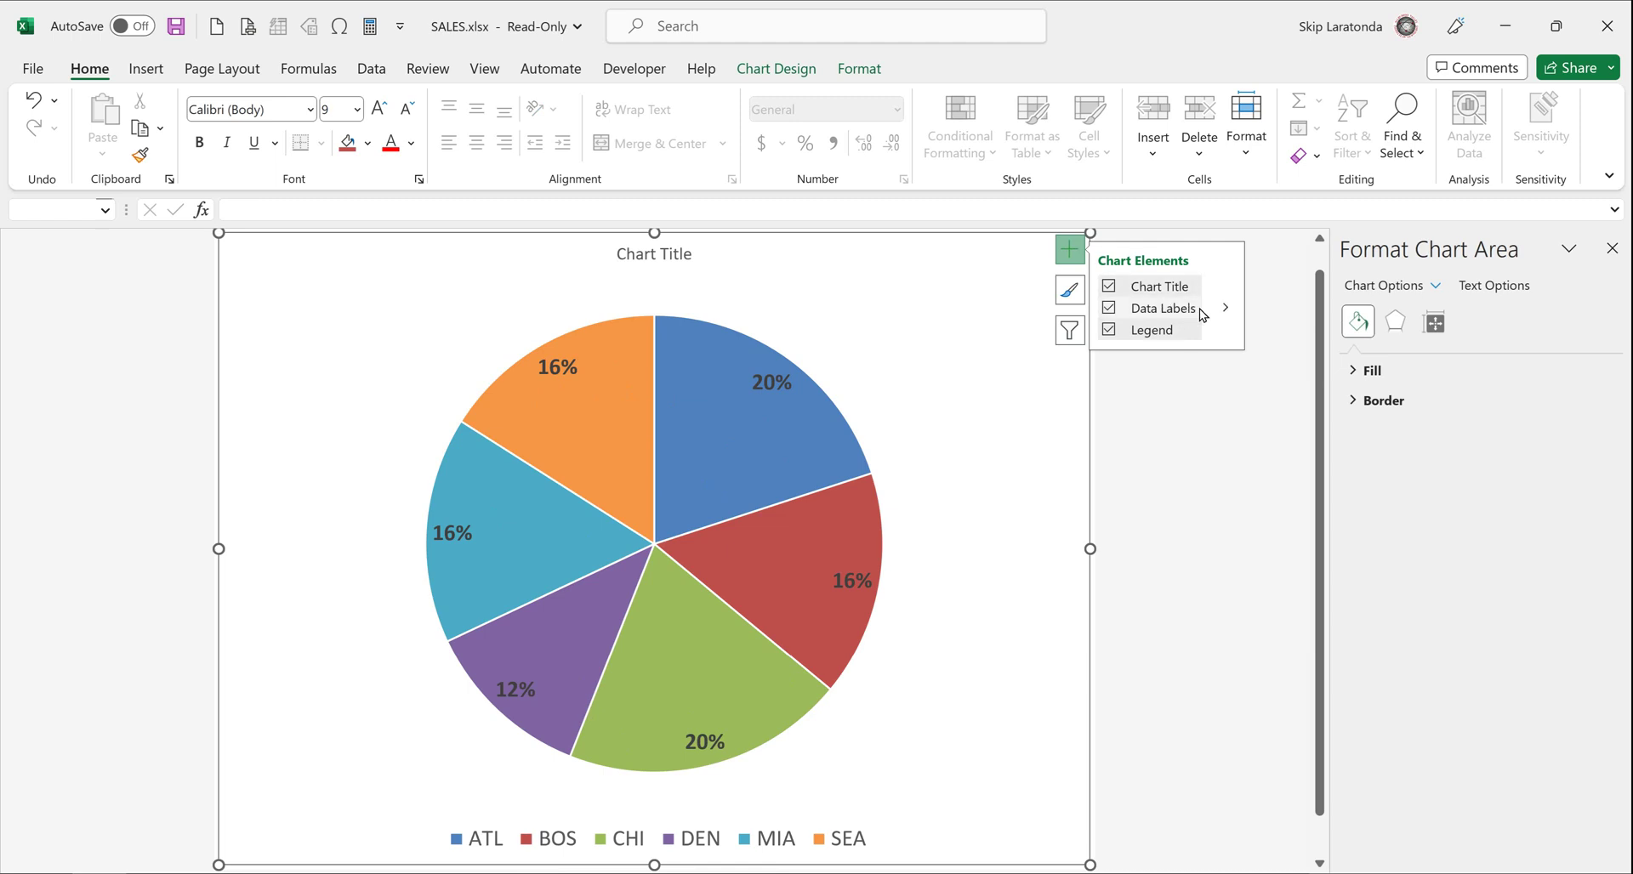
click(1226, 308)
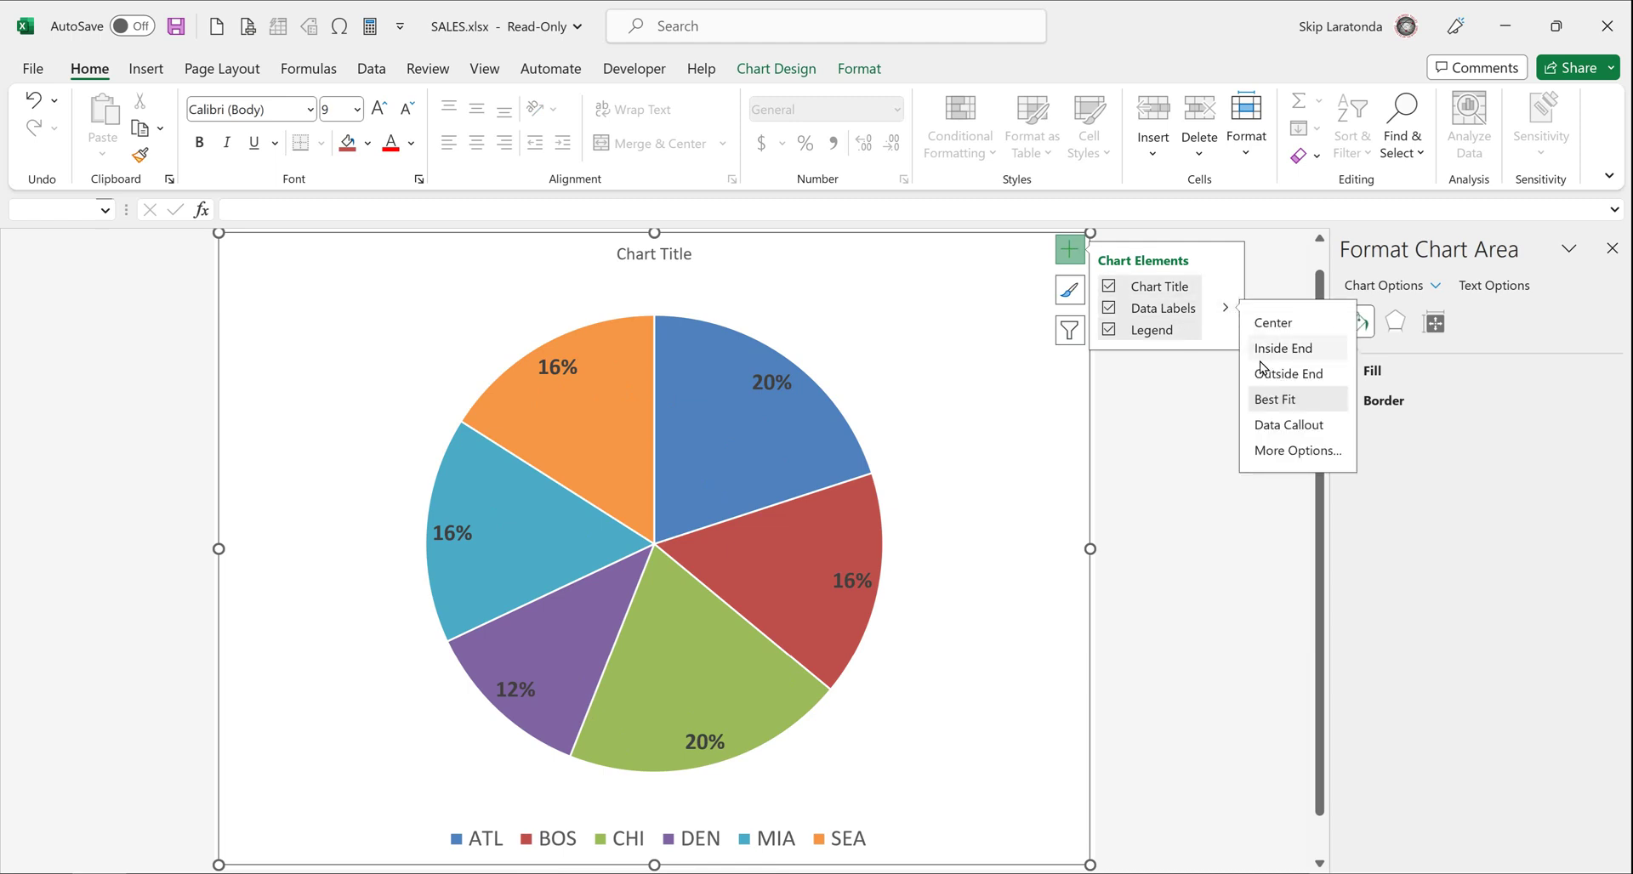
click(1300, 452)
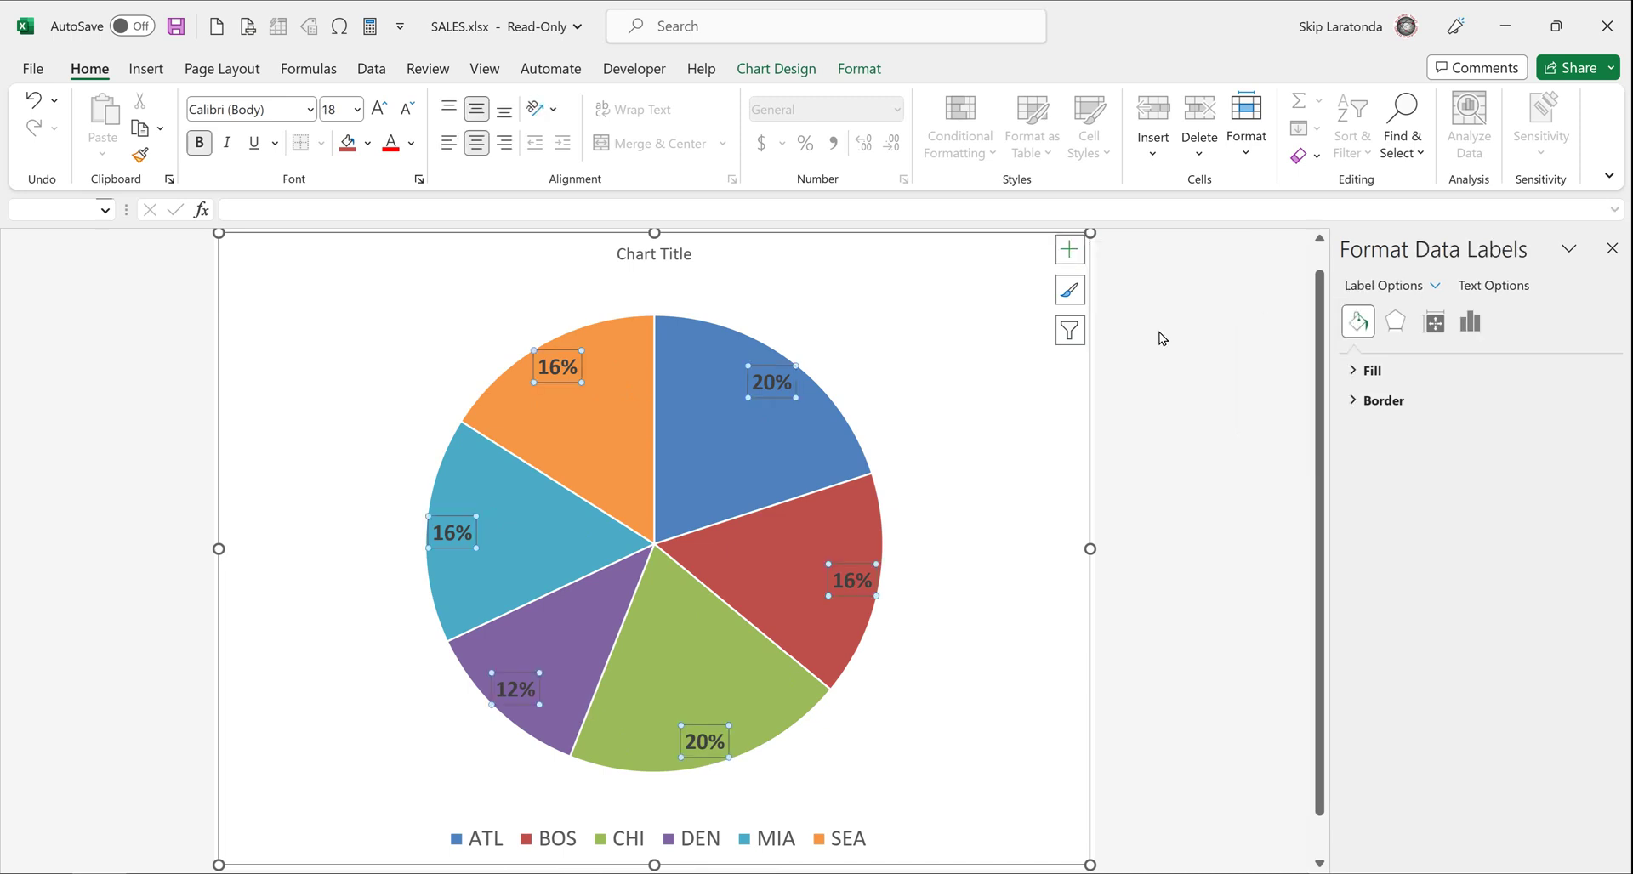
click(969, 605)
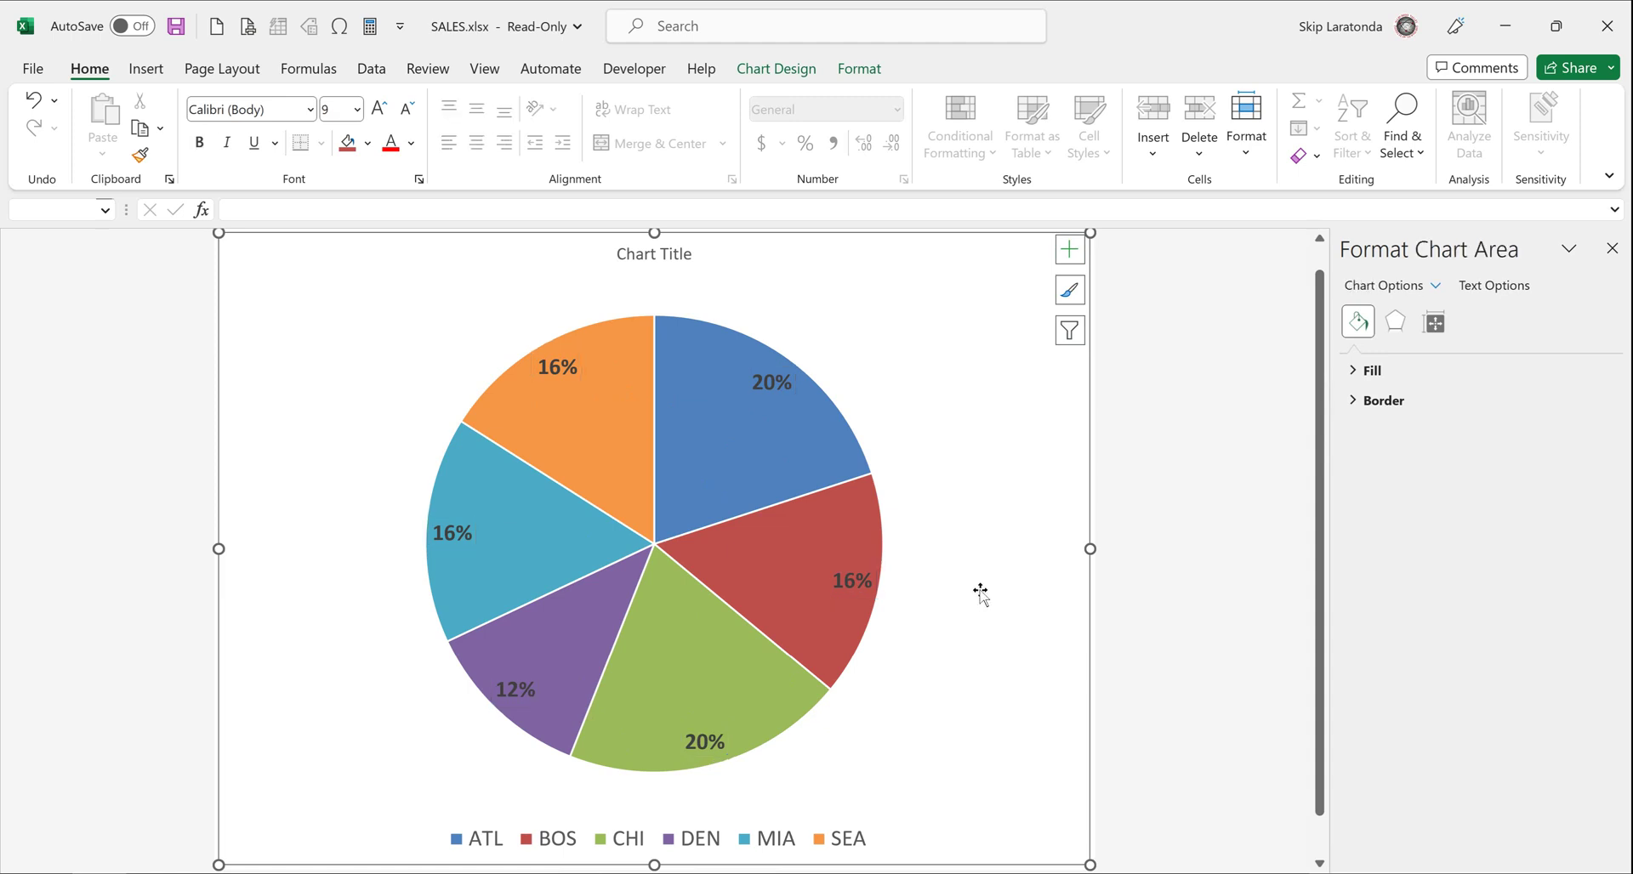
click(149, 444)
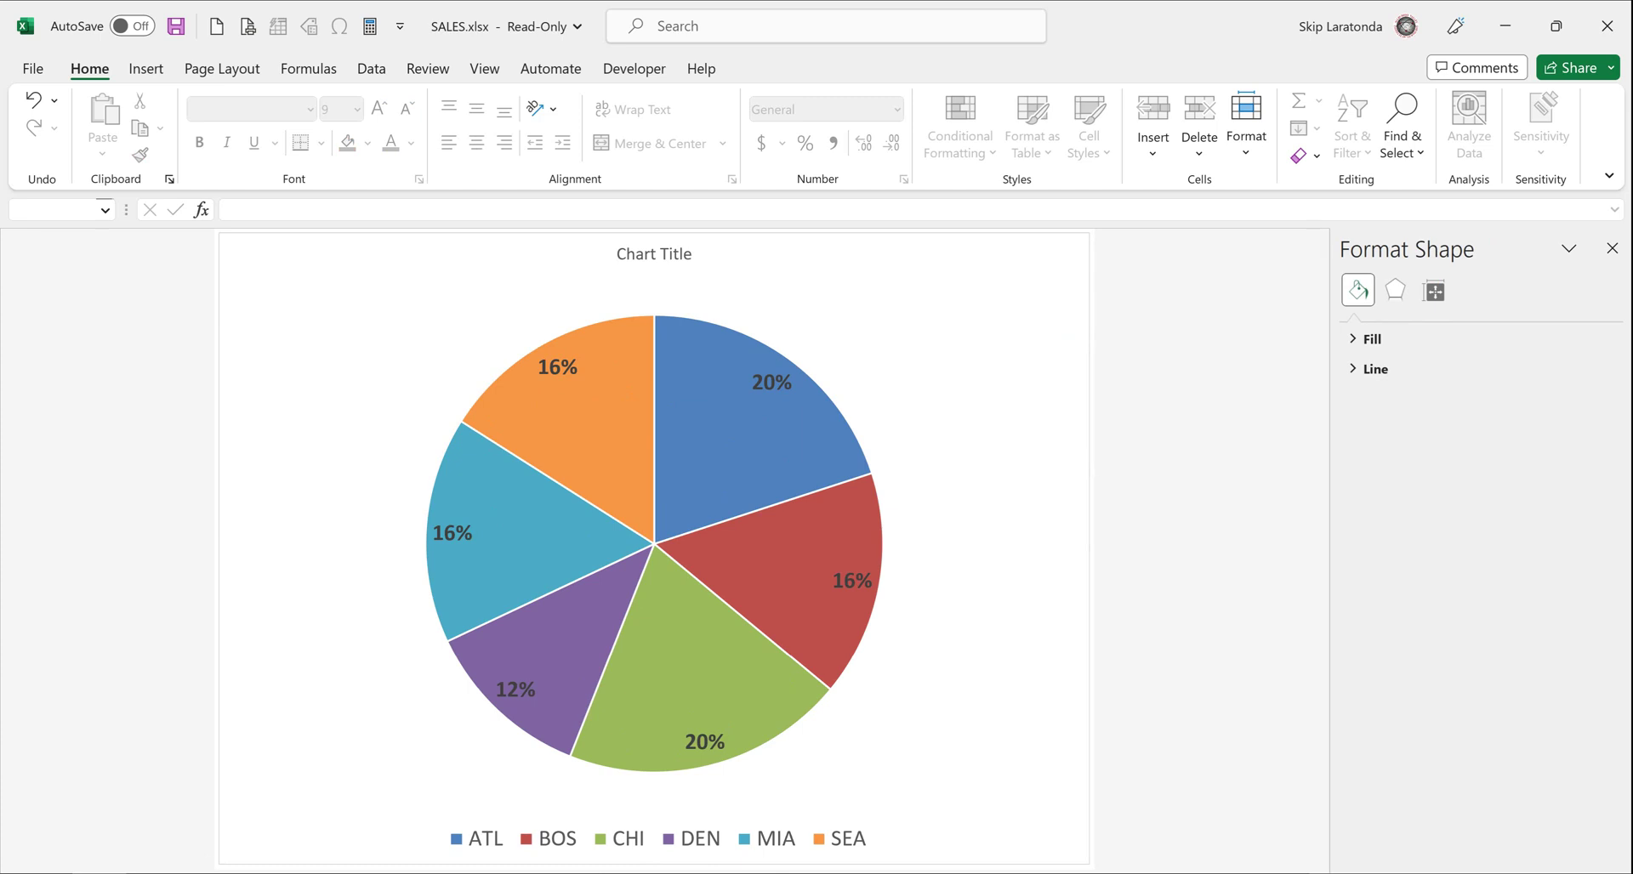
Use Move Chart to place the pie chart as an object in the Sales sheet
key(ctrl+Page_Up)
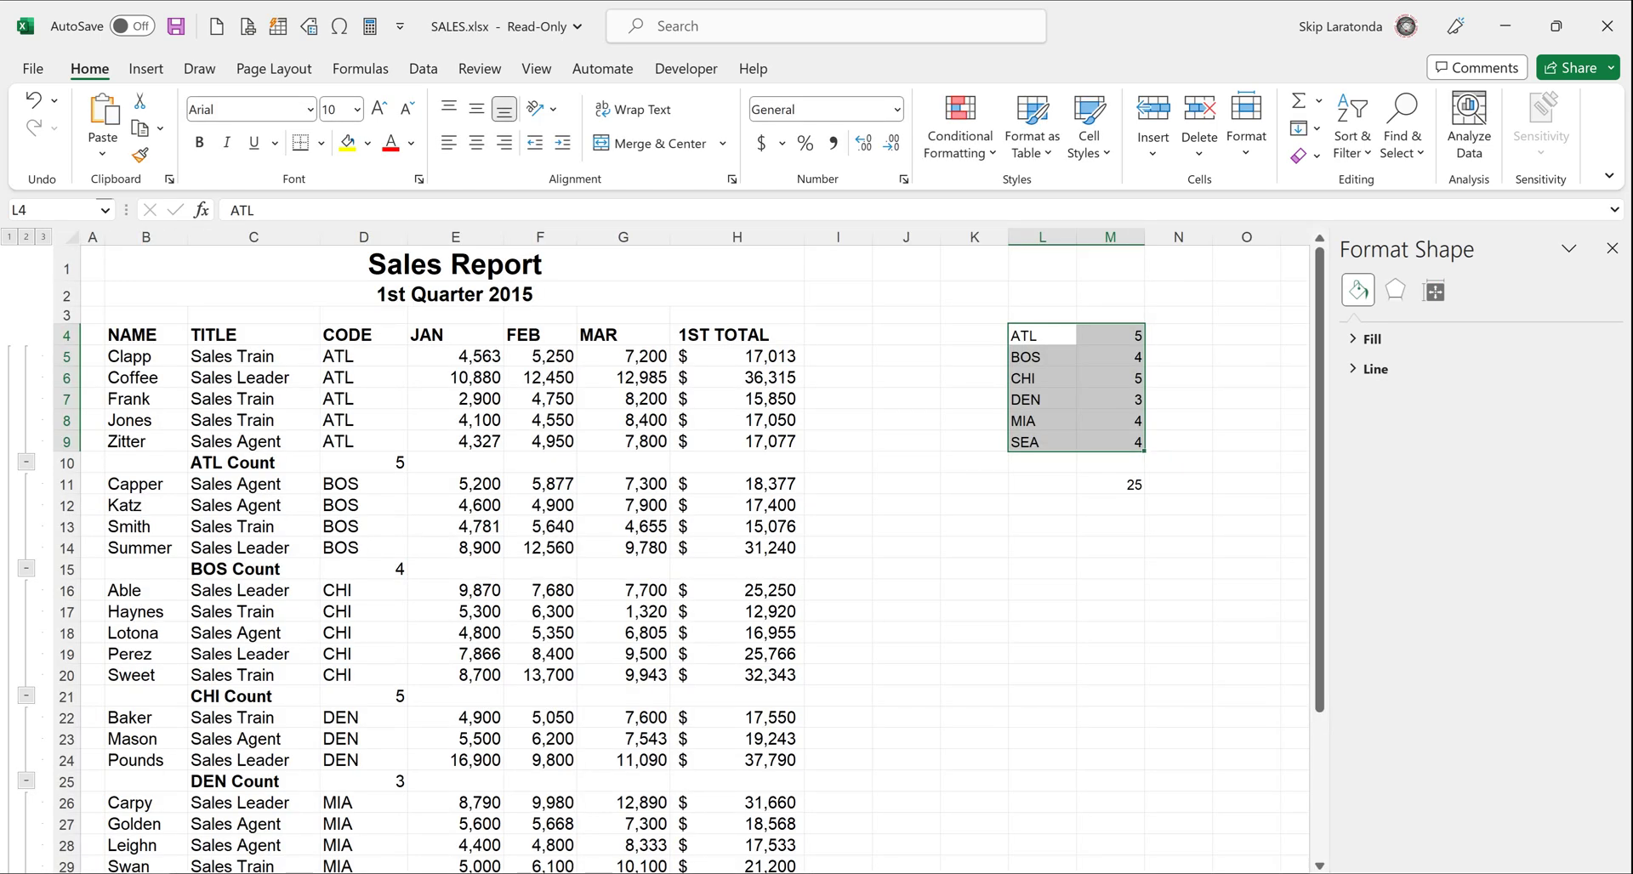
key(ctrl+Page_Down)
click(804, 570)
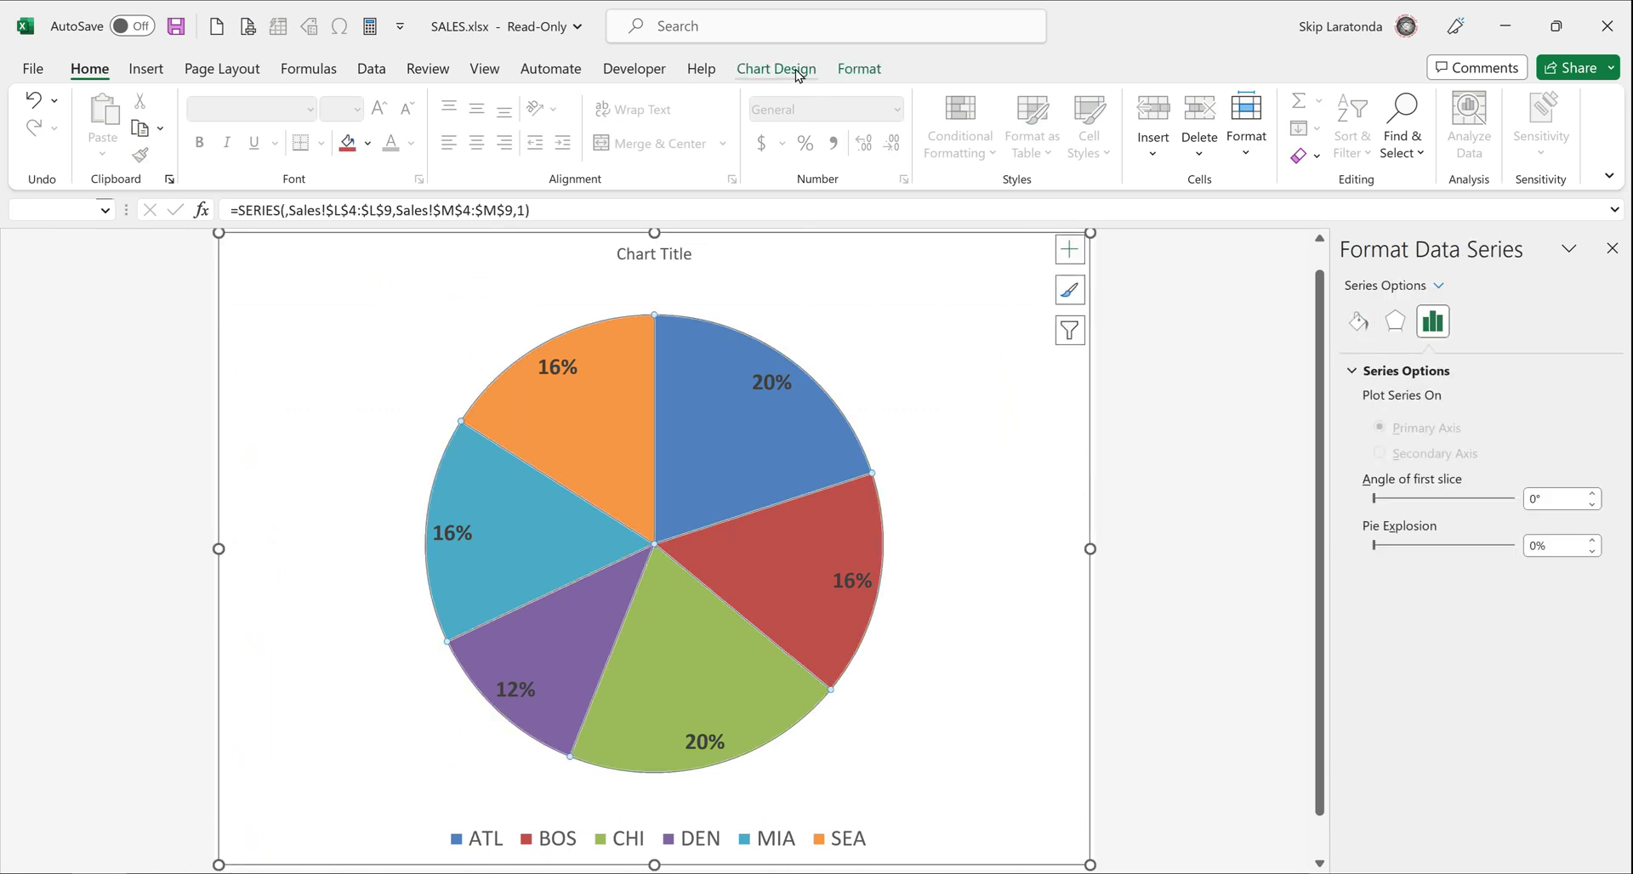
click(798, 74)
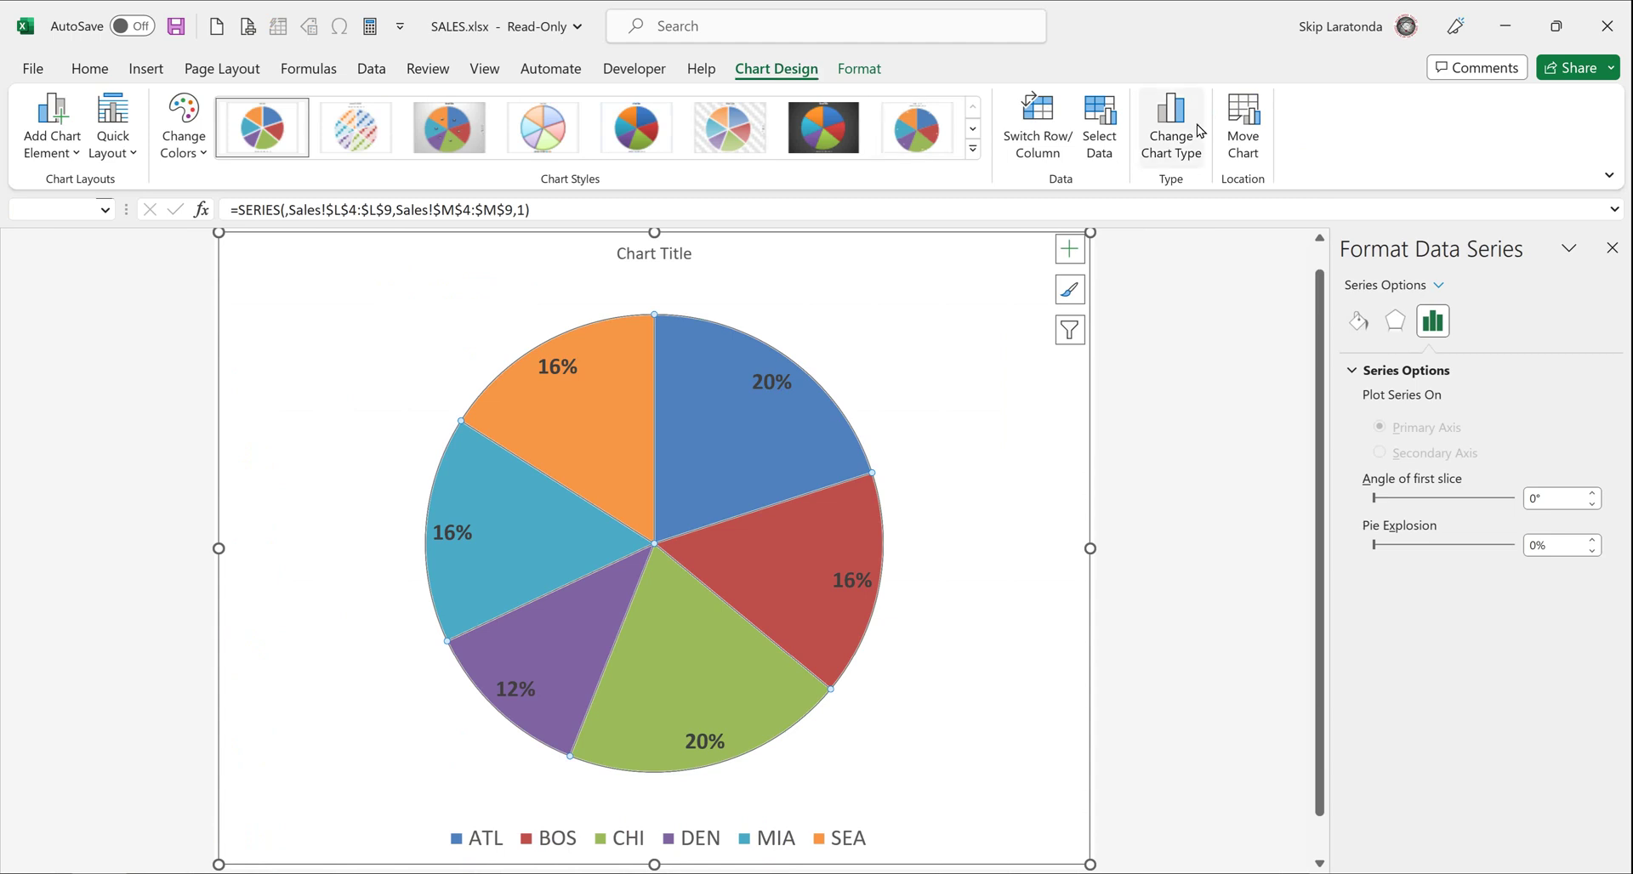
click(1247, 137)
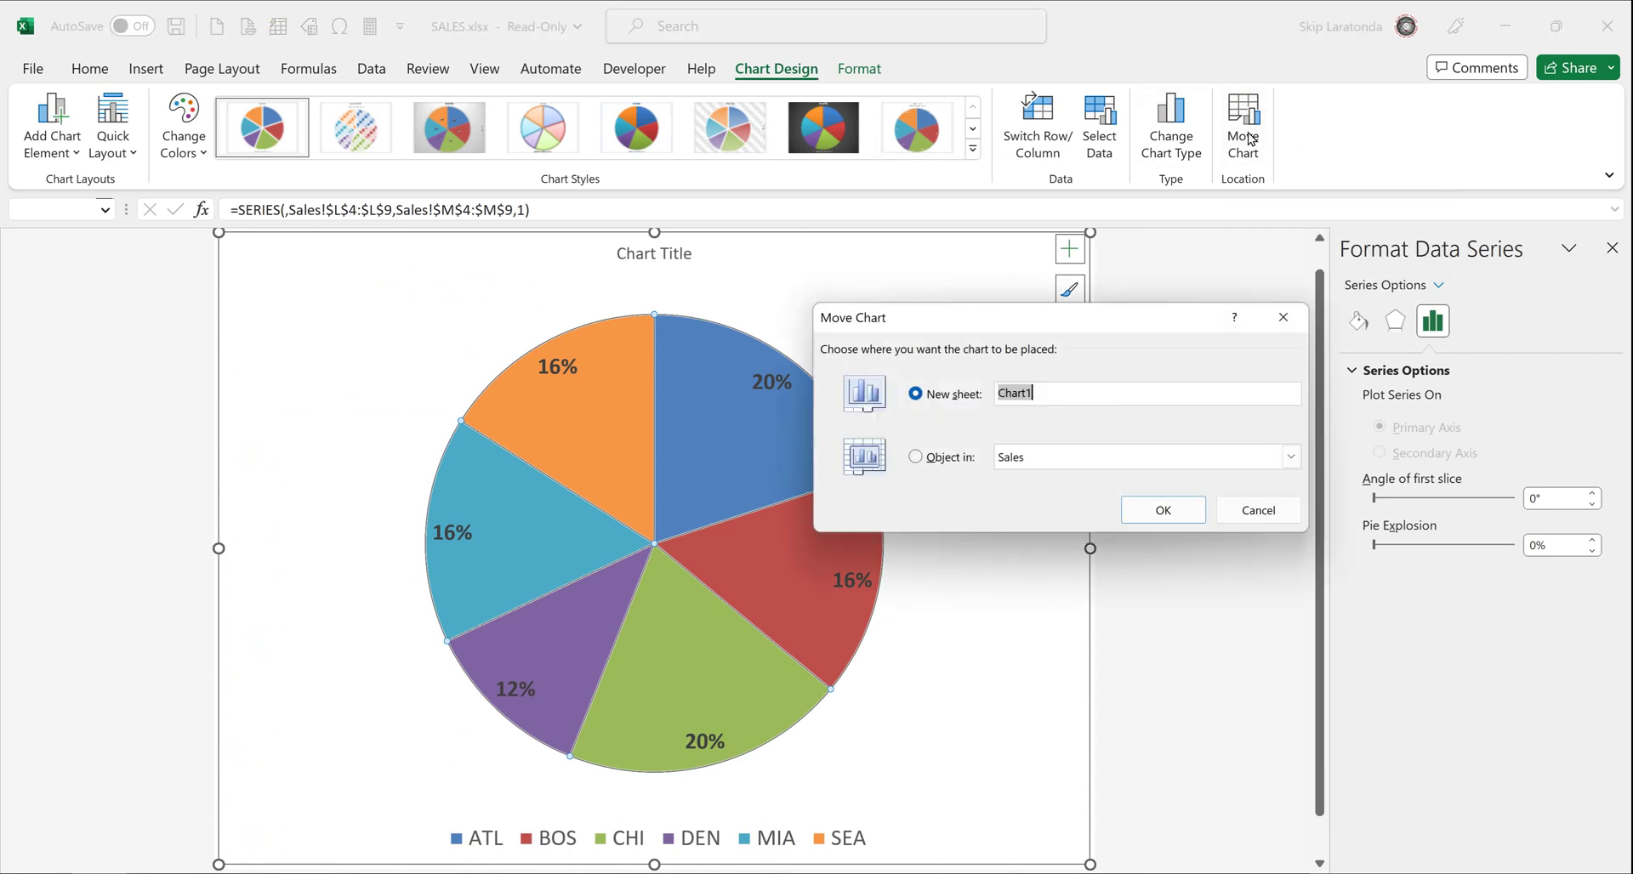
click(916, 457)
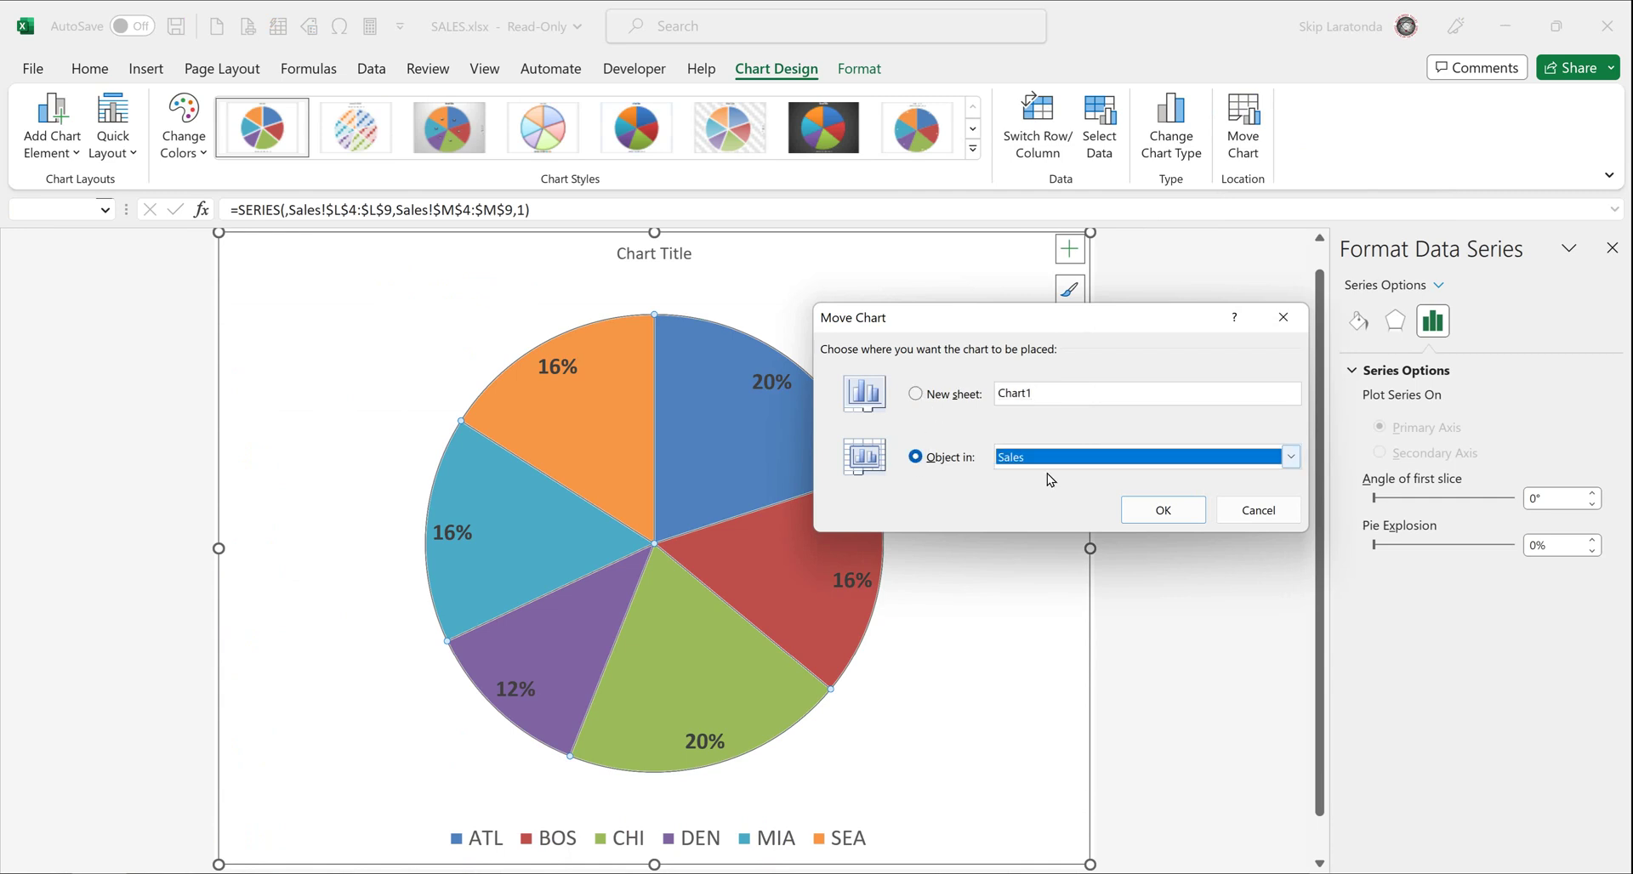
click(1161, 510)
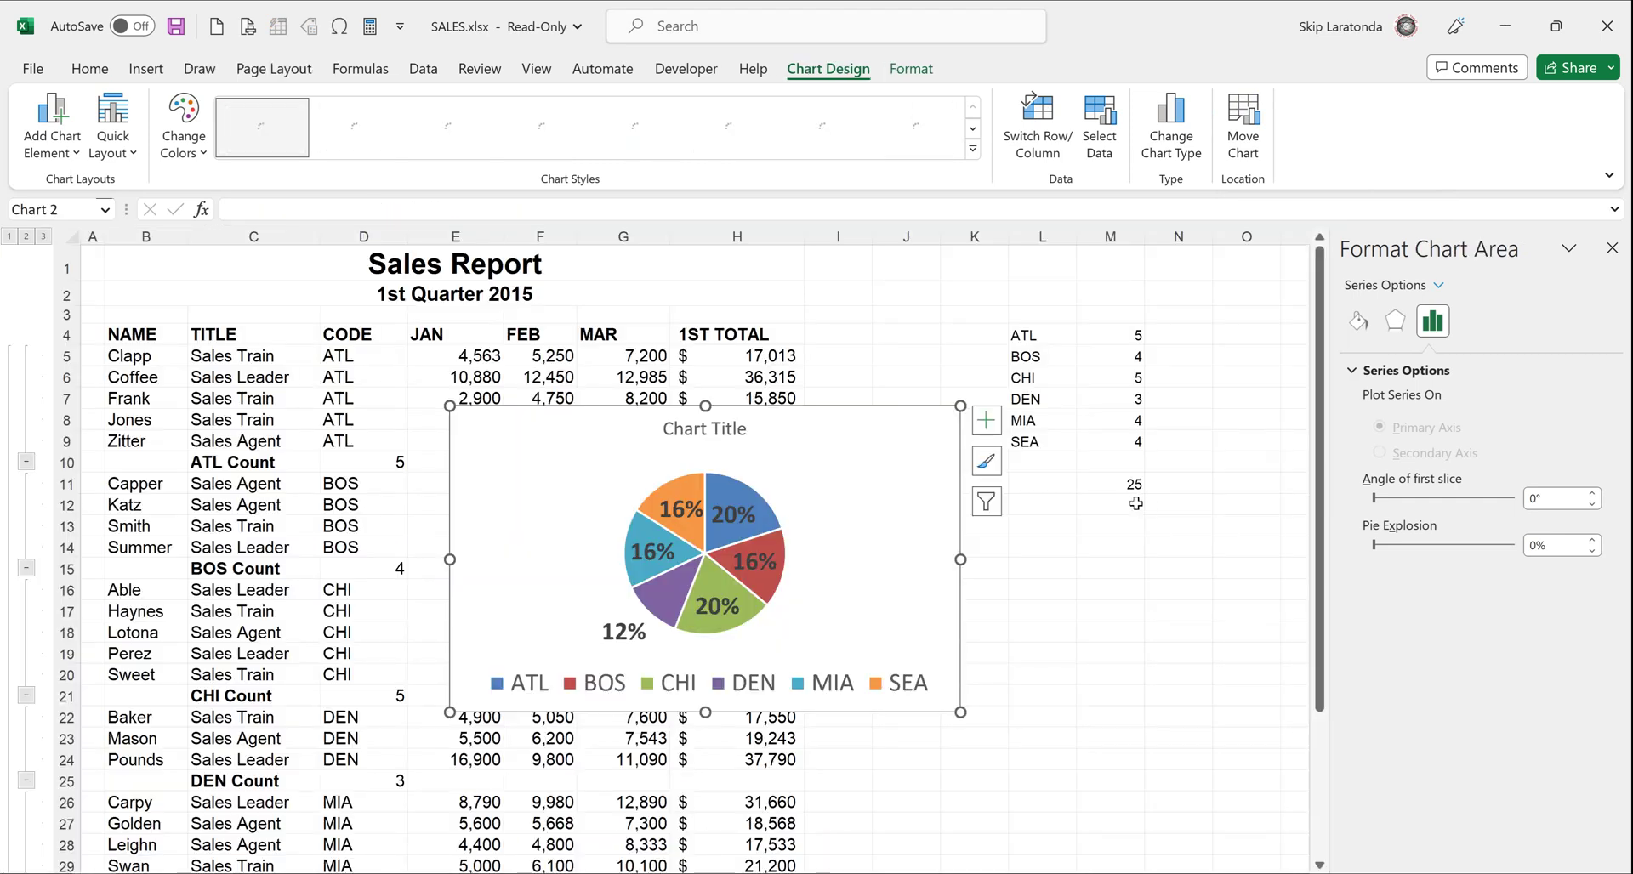
Drag the chart right, close the Format Chart Area pane, enlarge it and set it below L4:M9
click(875, 460)
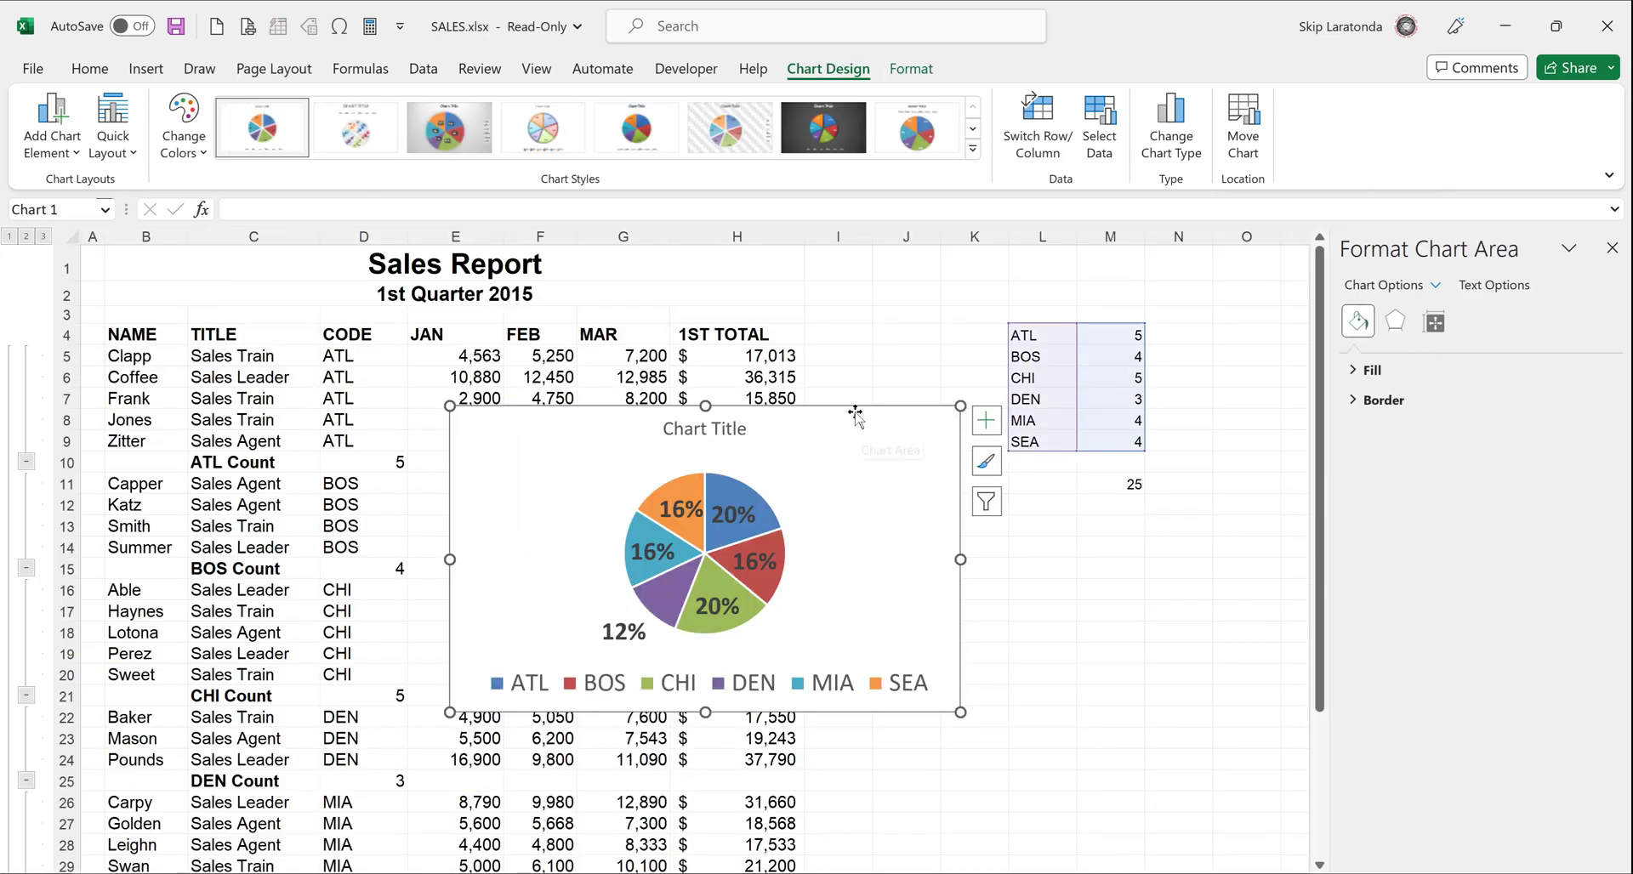
drag(860, 412, 1207, 506)
click(1612, 248)
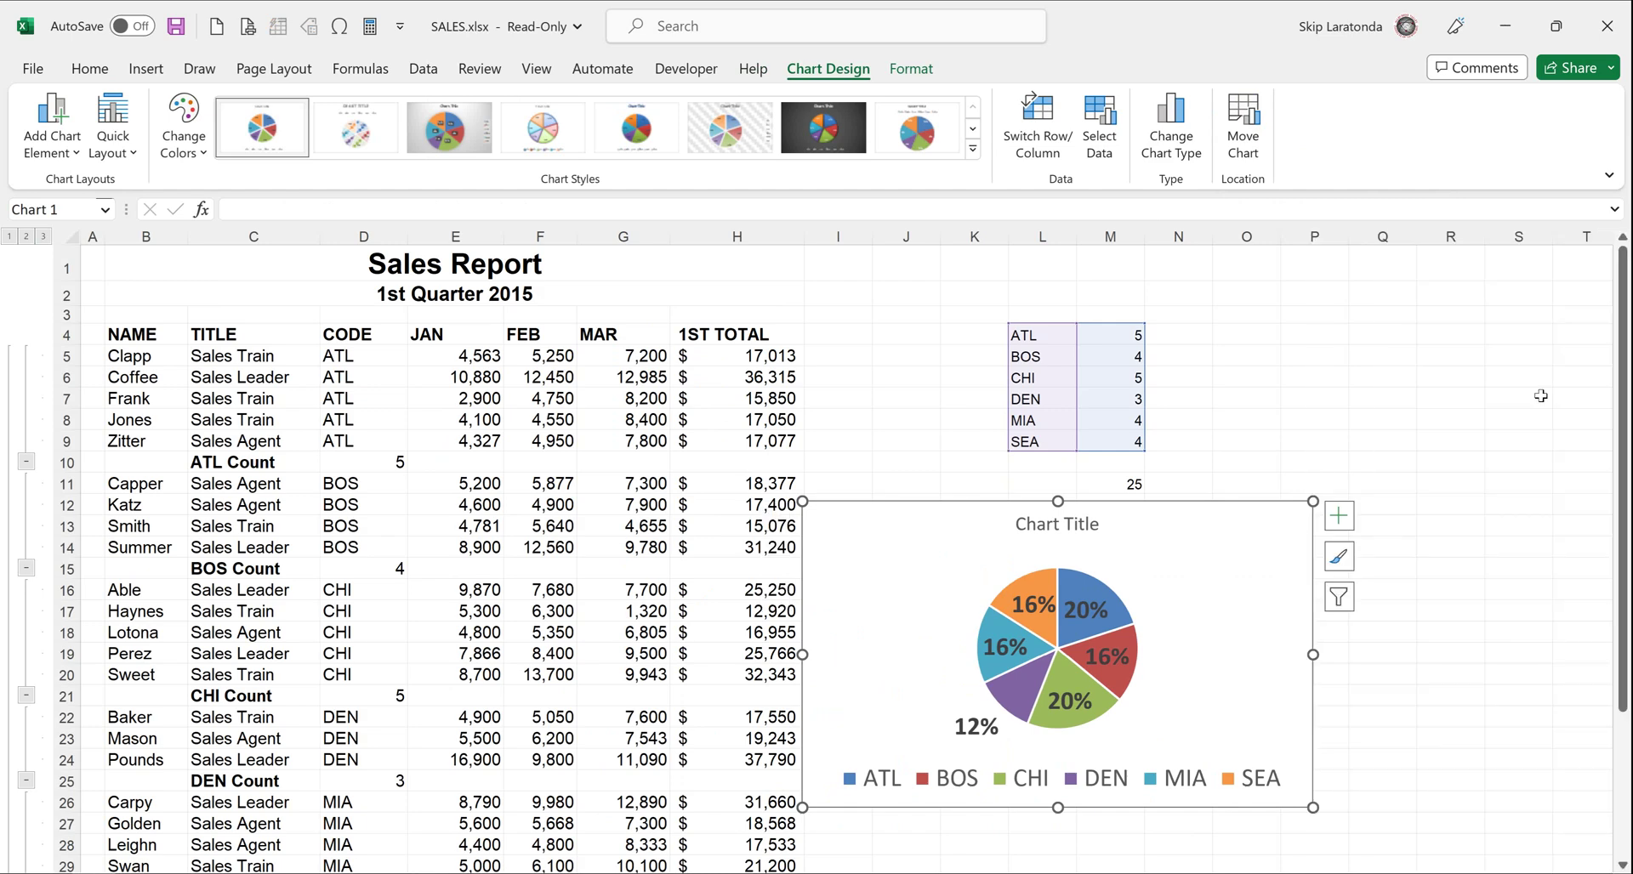
drag(1328, 810, 1393, 853)
drag(1326, 629, 1378, 601)
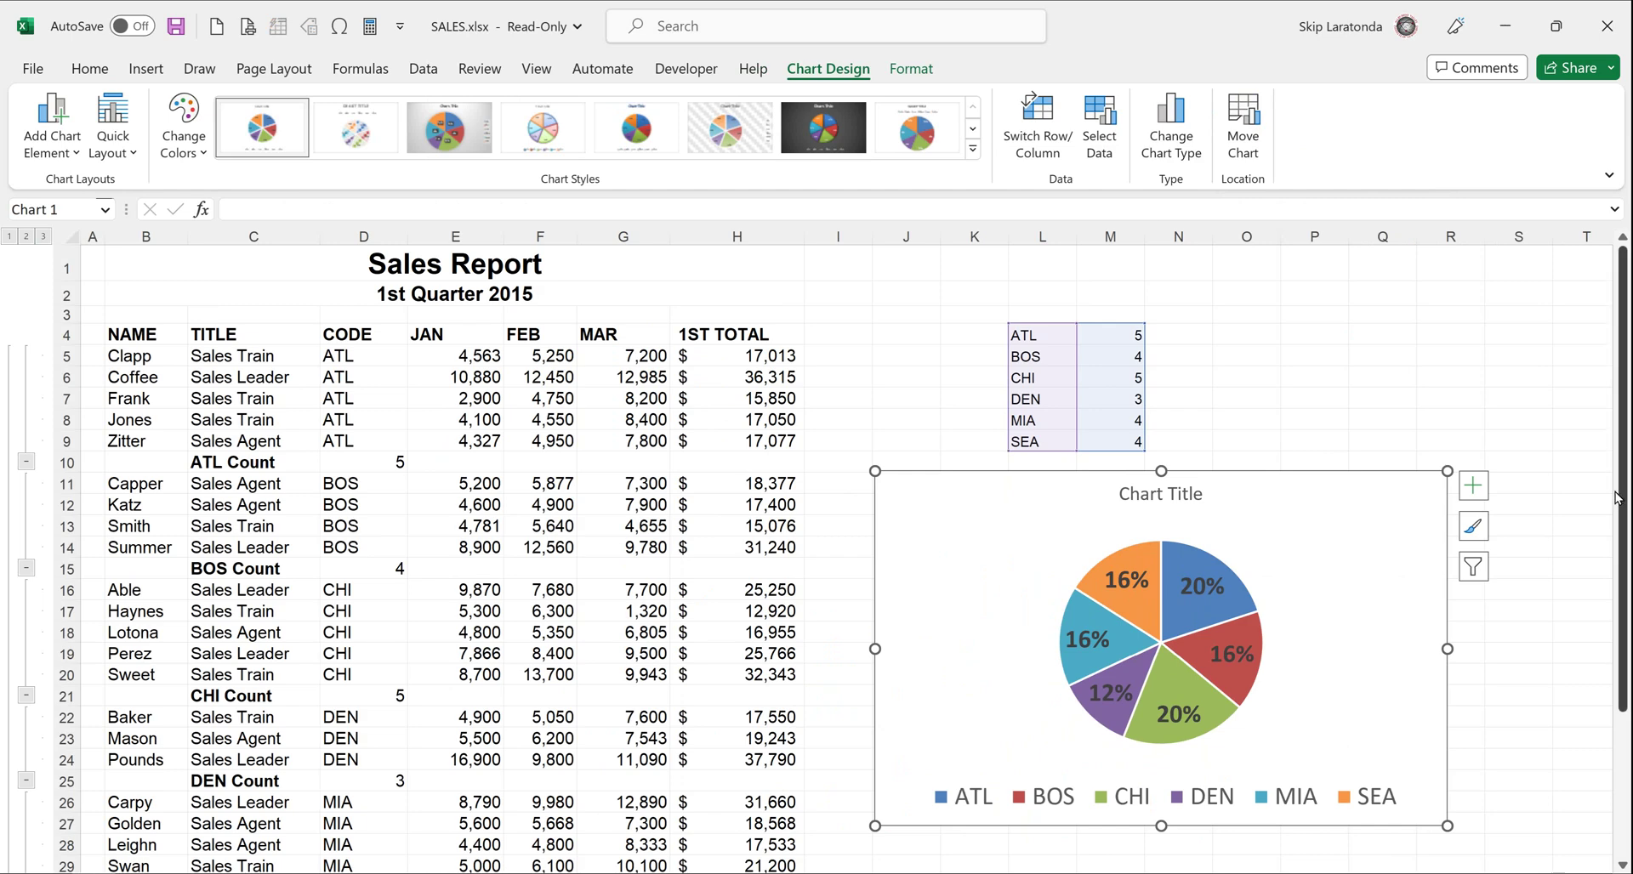